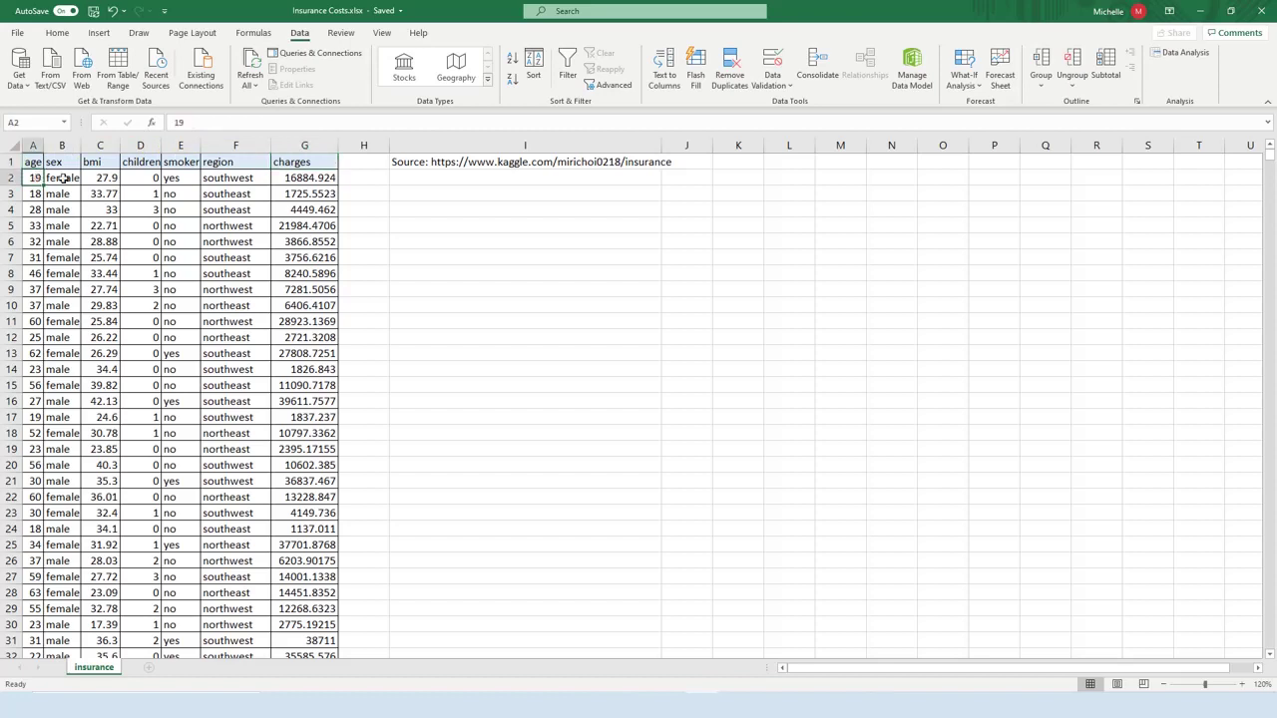
Step: Review the insurance data columns from sex through charges and the Kaggle source note in I1
left_click(72, 178)
left_click(100, 178)
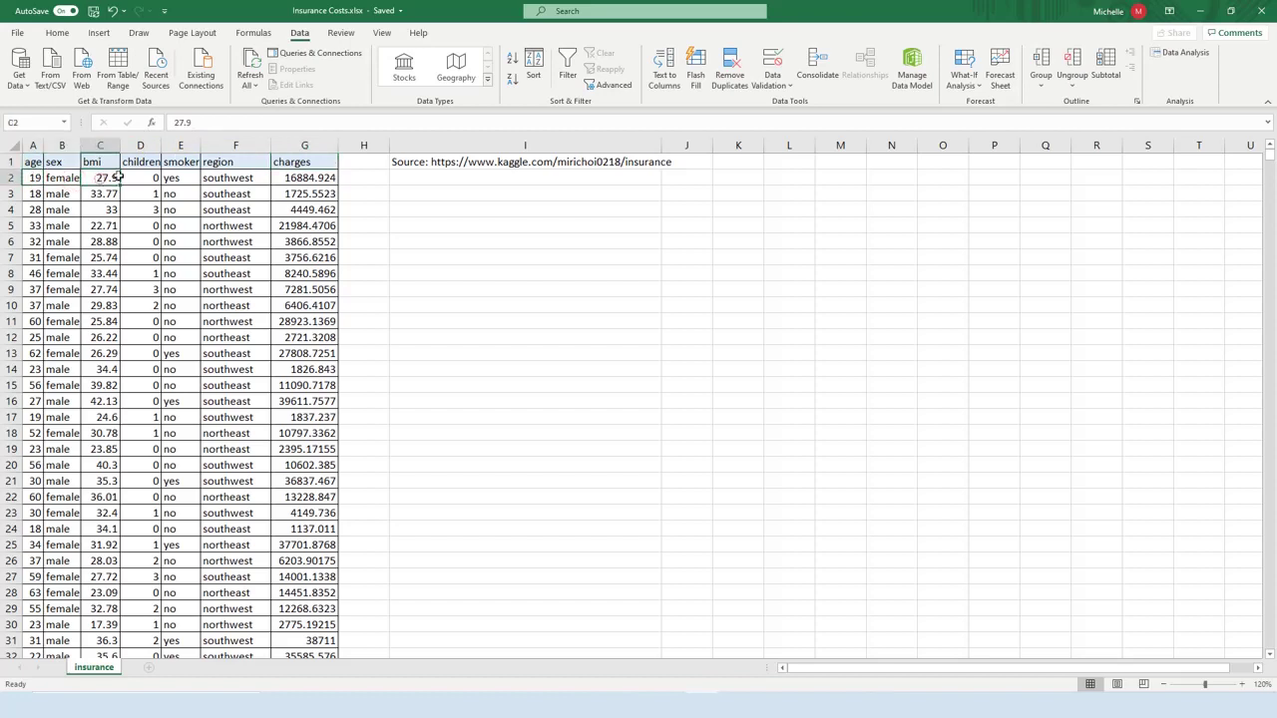
left_click(153, 176)
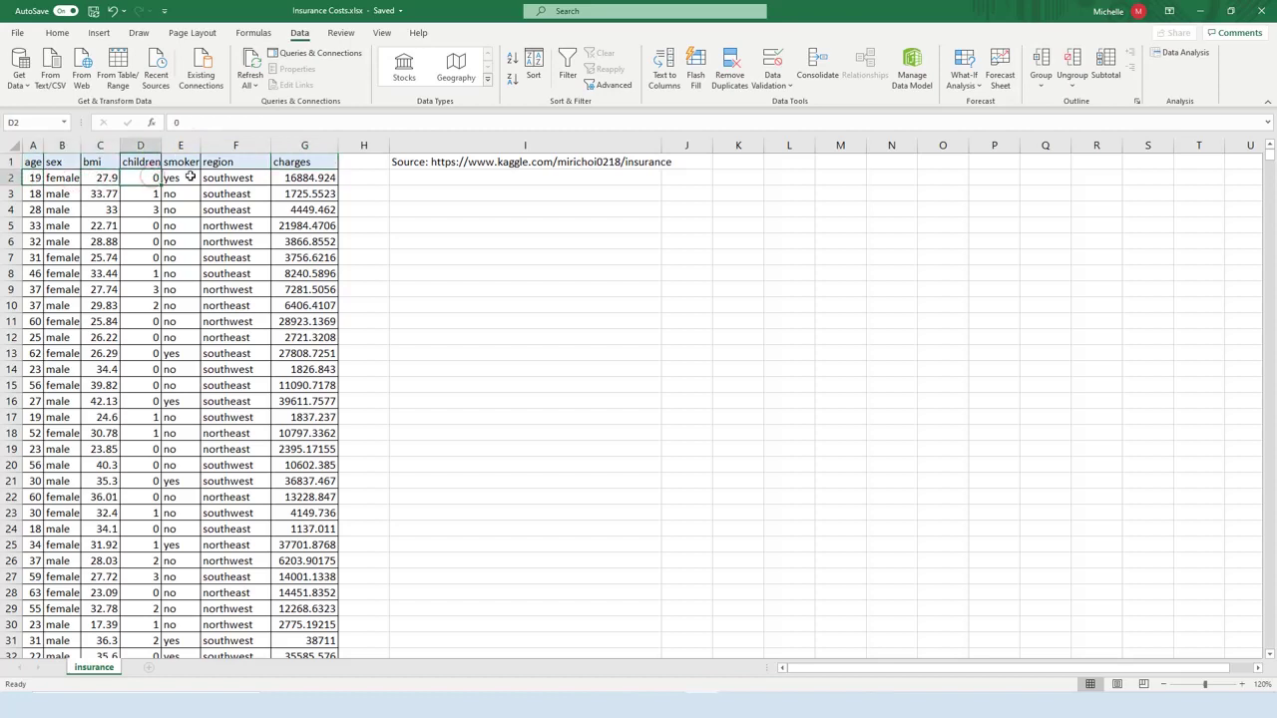
left_click(189, 177)
left_click(237, 176)
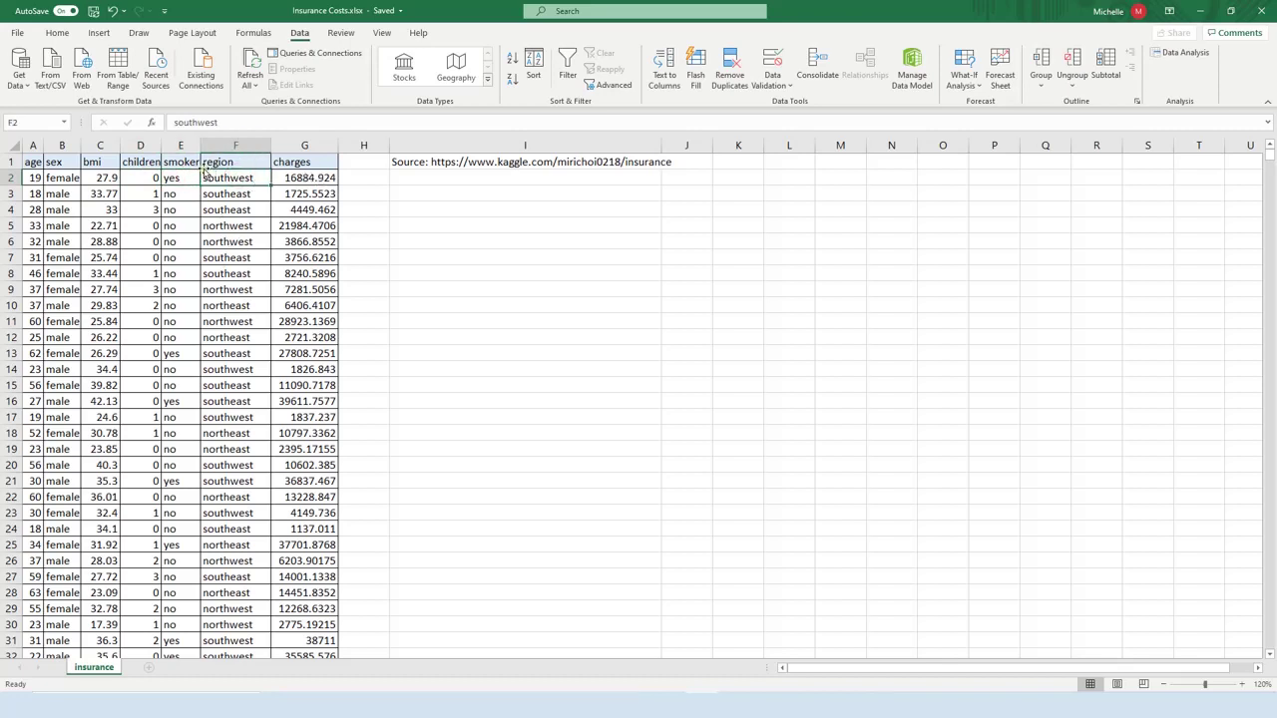
mouse_move(41, 146)
left_mouse_down()
mouse_move(319, 152)
mouse_move(334, 183)
left_mouse_up()
left_click(334, 183)
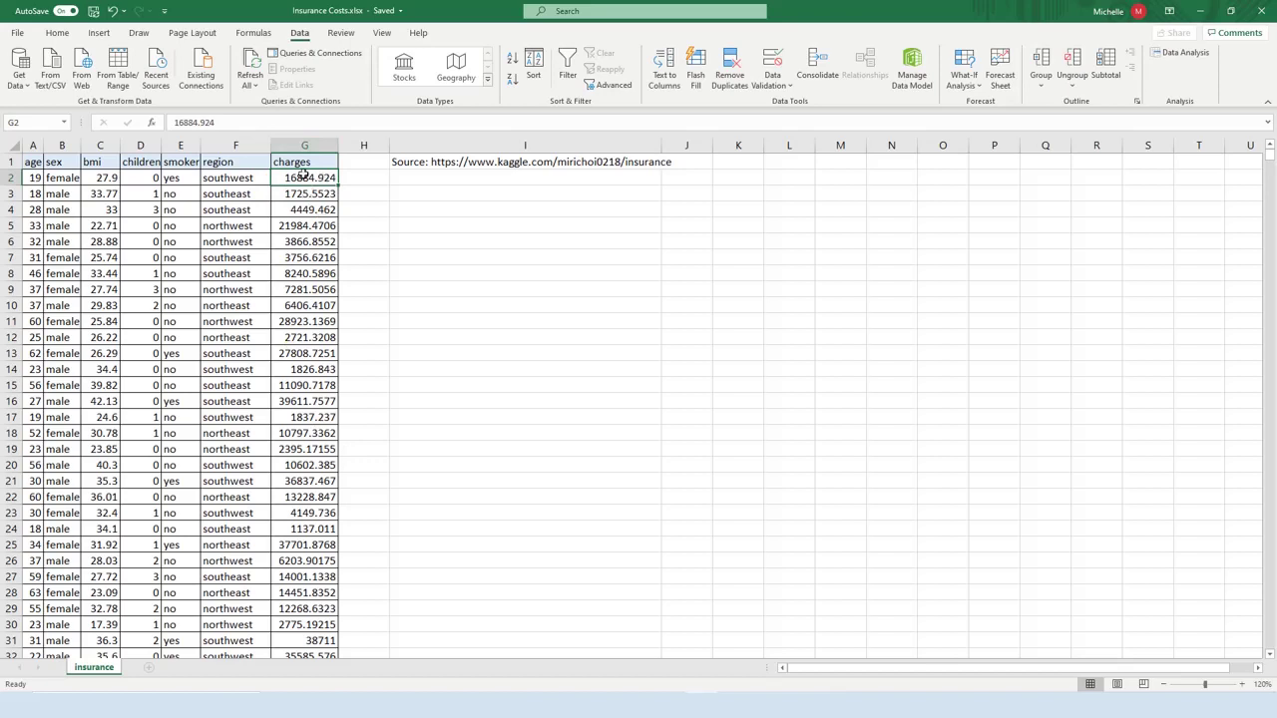
left_click(466, 166)
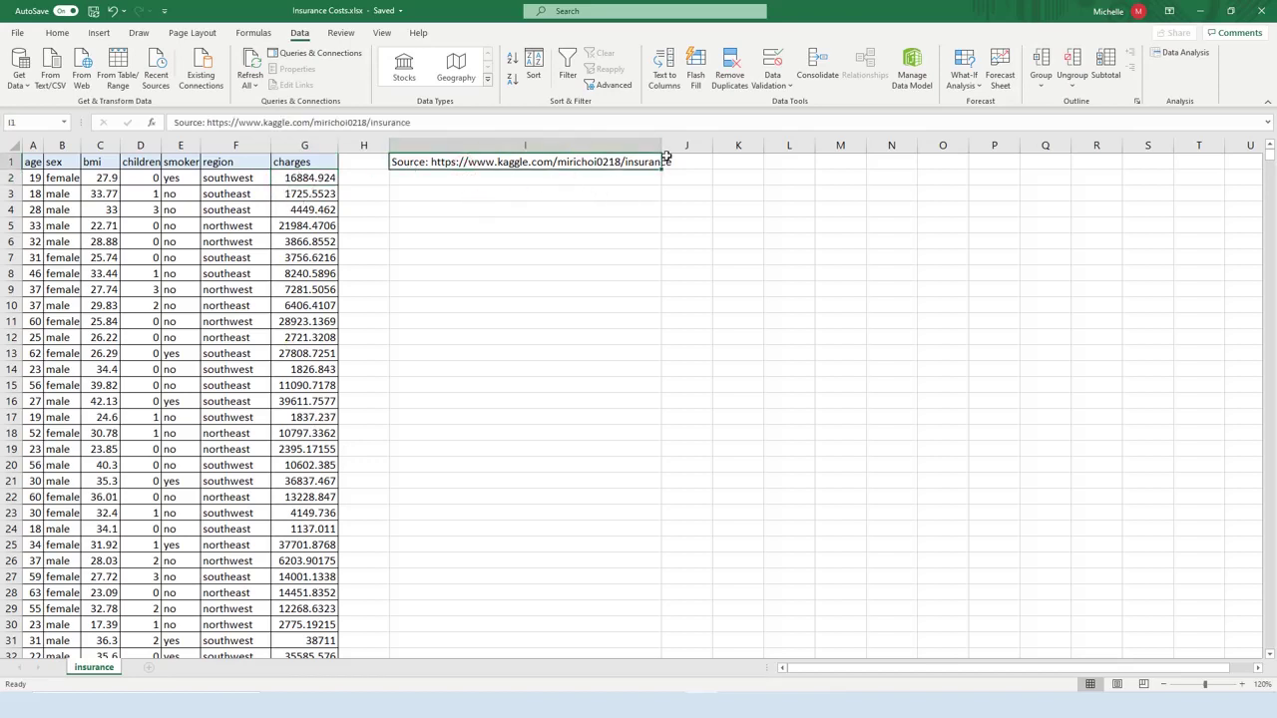
left_click(653, 256)
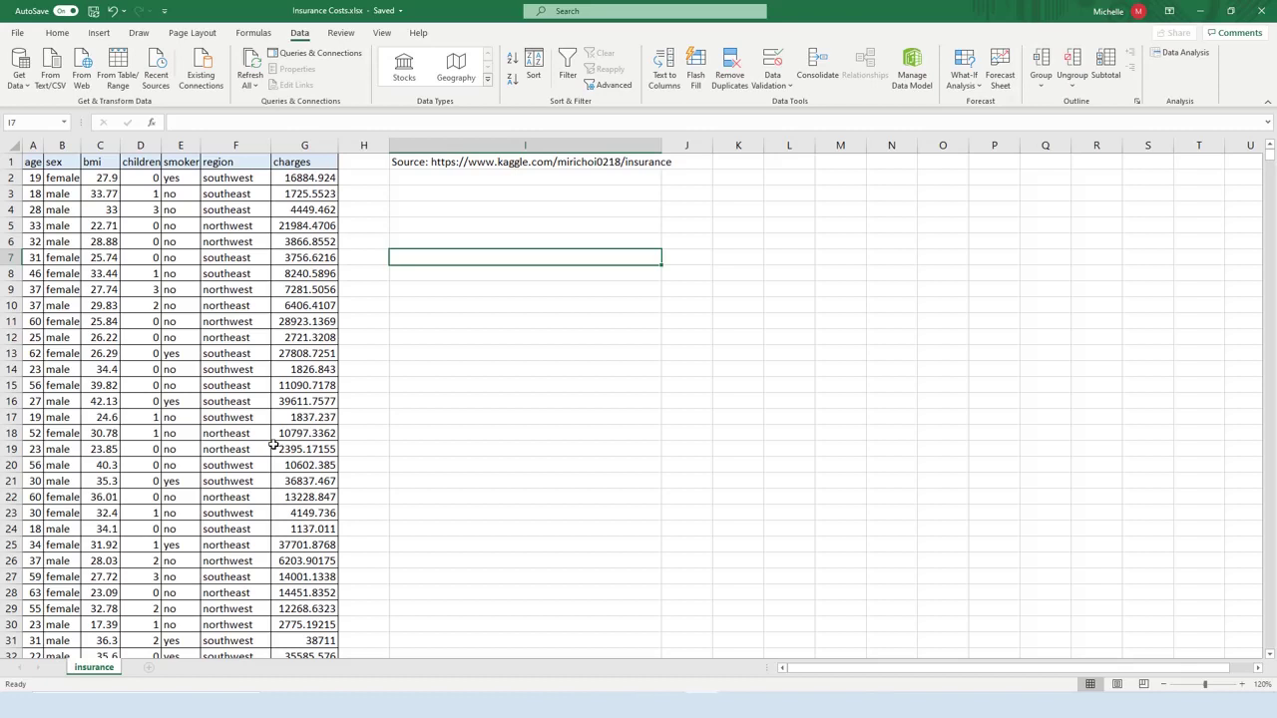
left_click(31, 144)
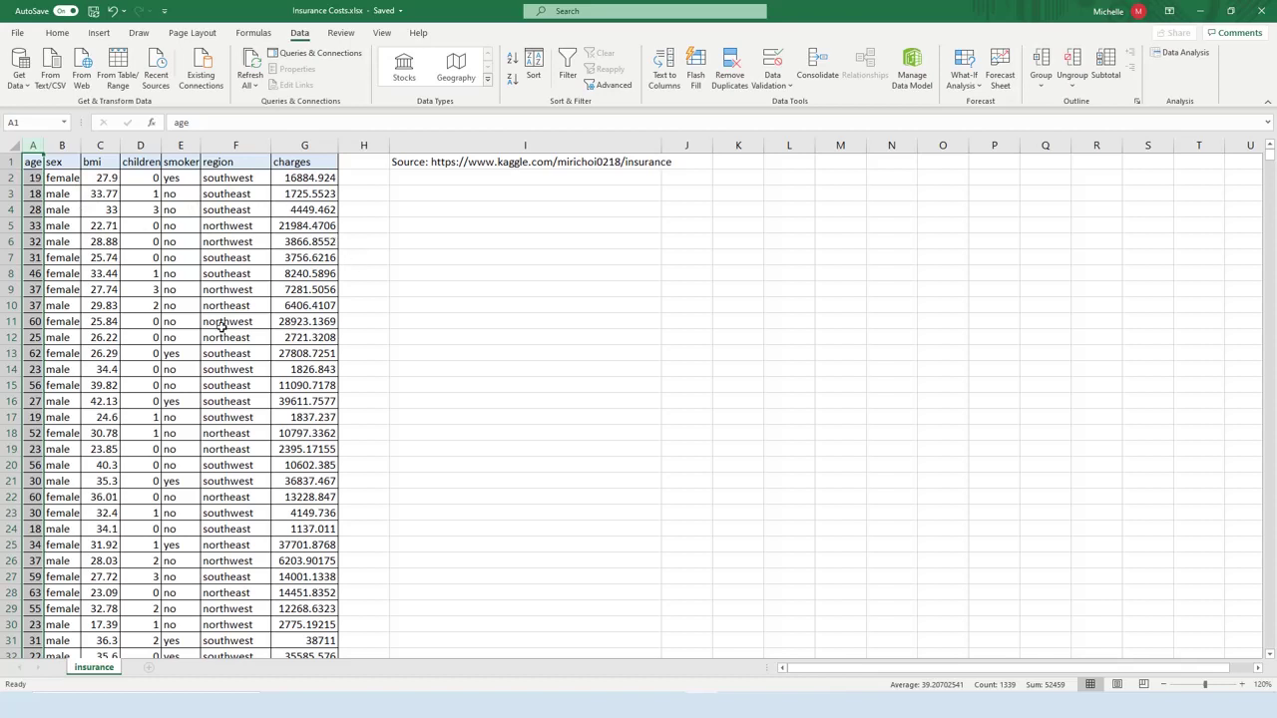
left_click(101, 145, "ctrl")
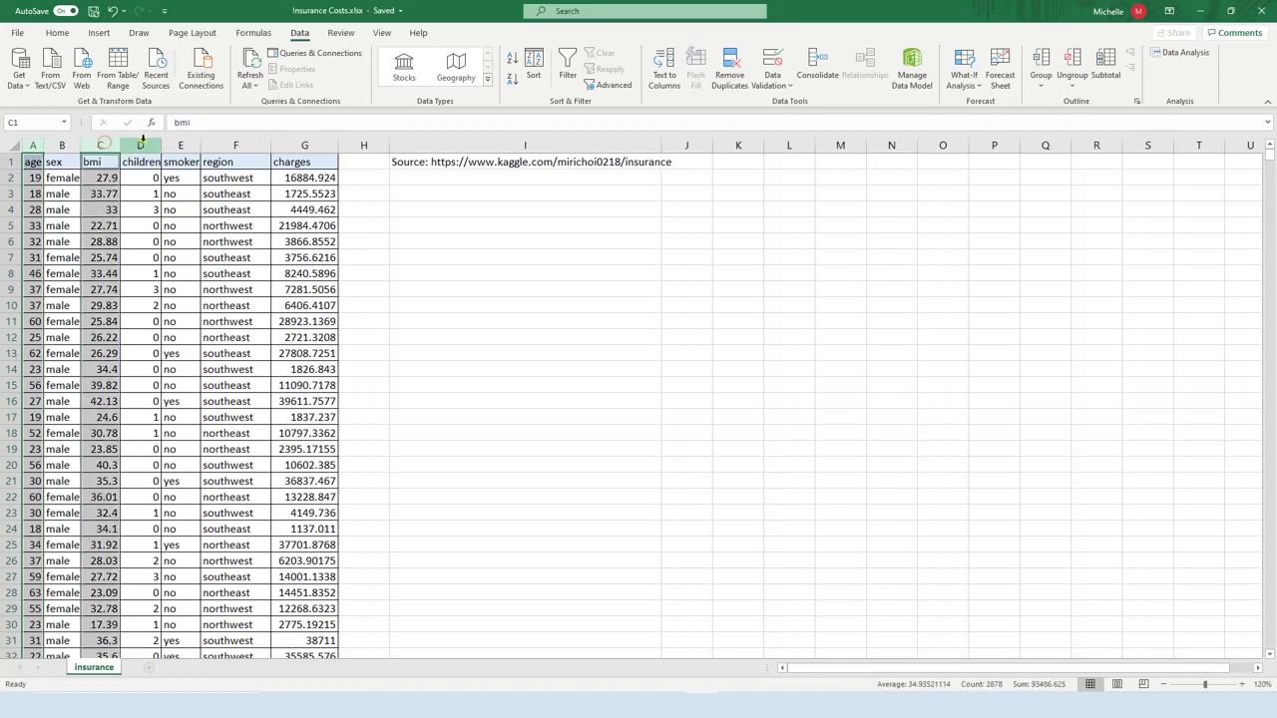
left_click(139, 145, "ctrl")
left_click(299, 144, "ctrl")
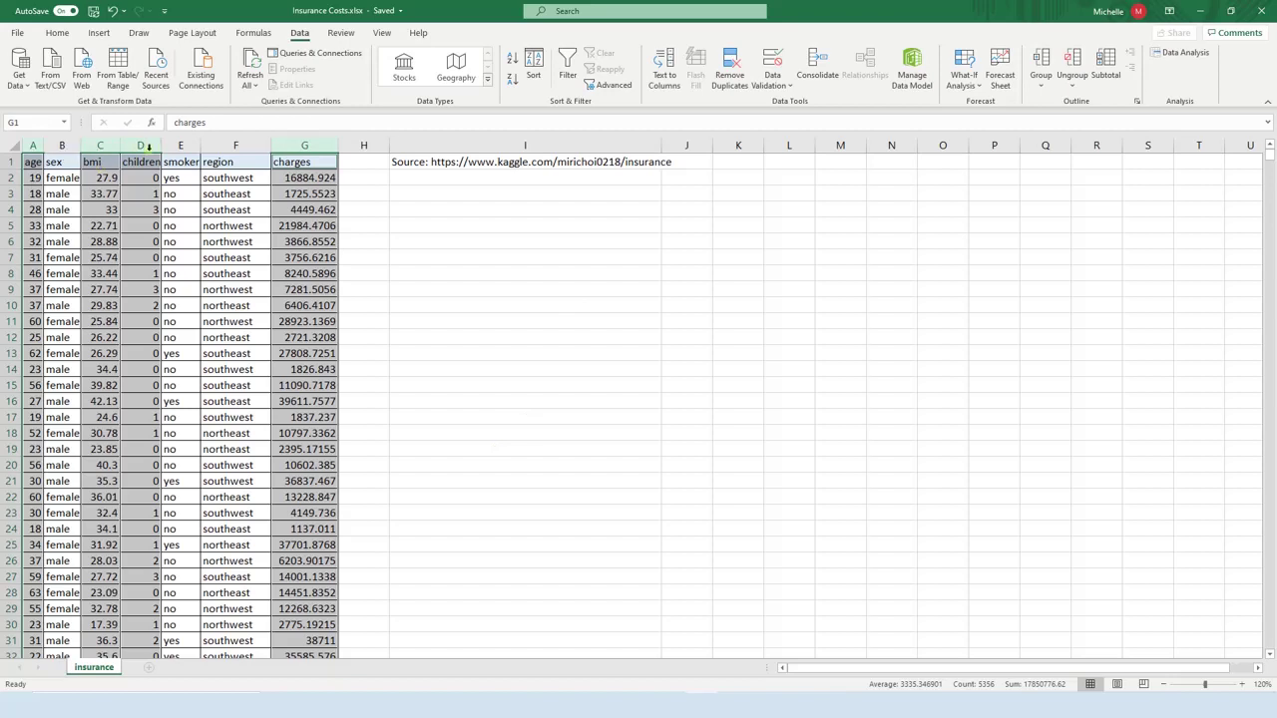
Step: Copy the numeric columns age, bmi, children and charges from the insurance sheet
left_click(33, 145)
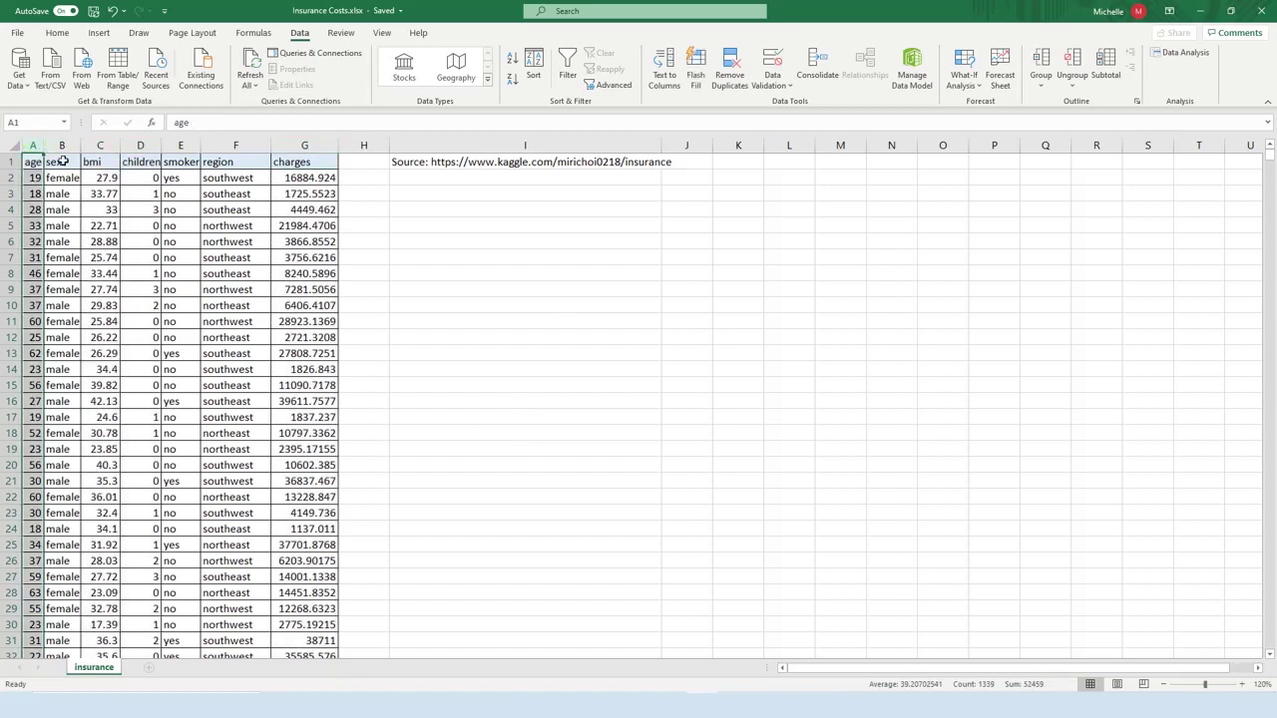
left_click(100, 148, "ctrl")
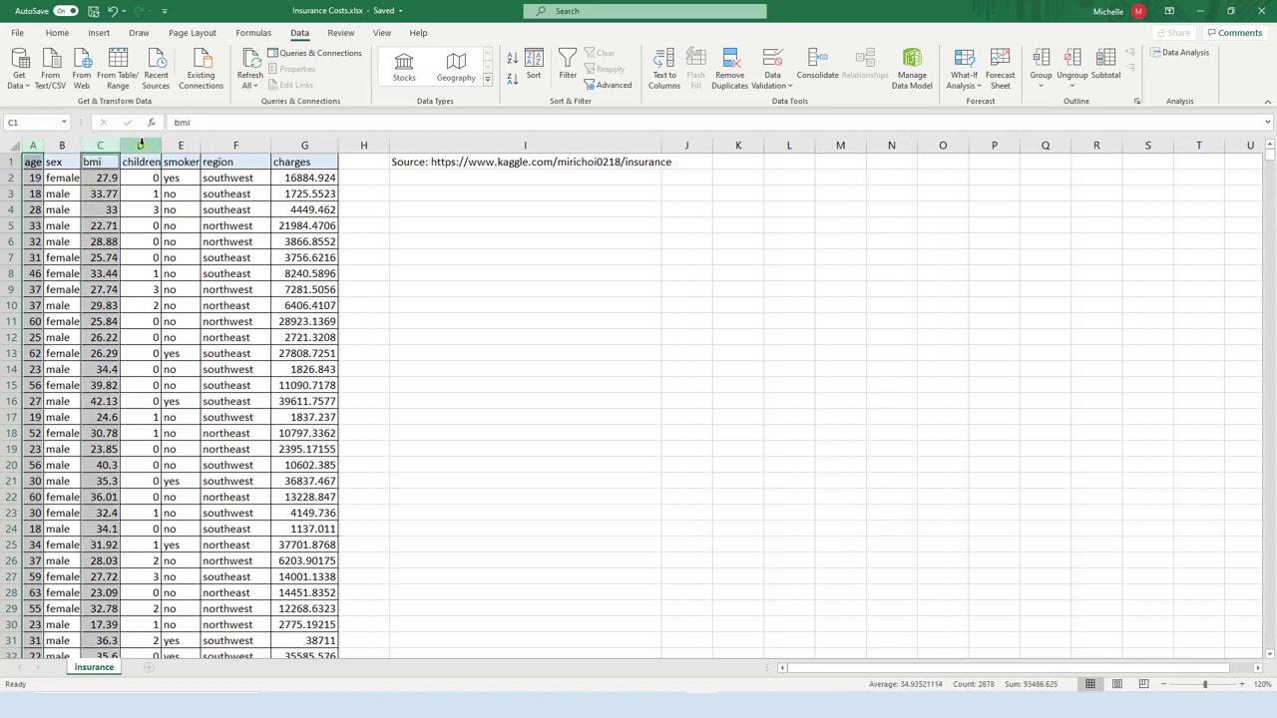
left_click(140, 146, "ctrl")
left_click(304, 145, "ctrl")
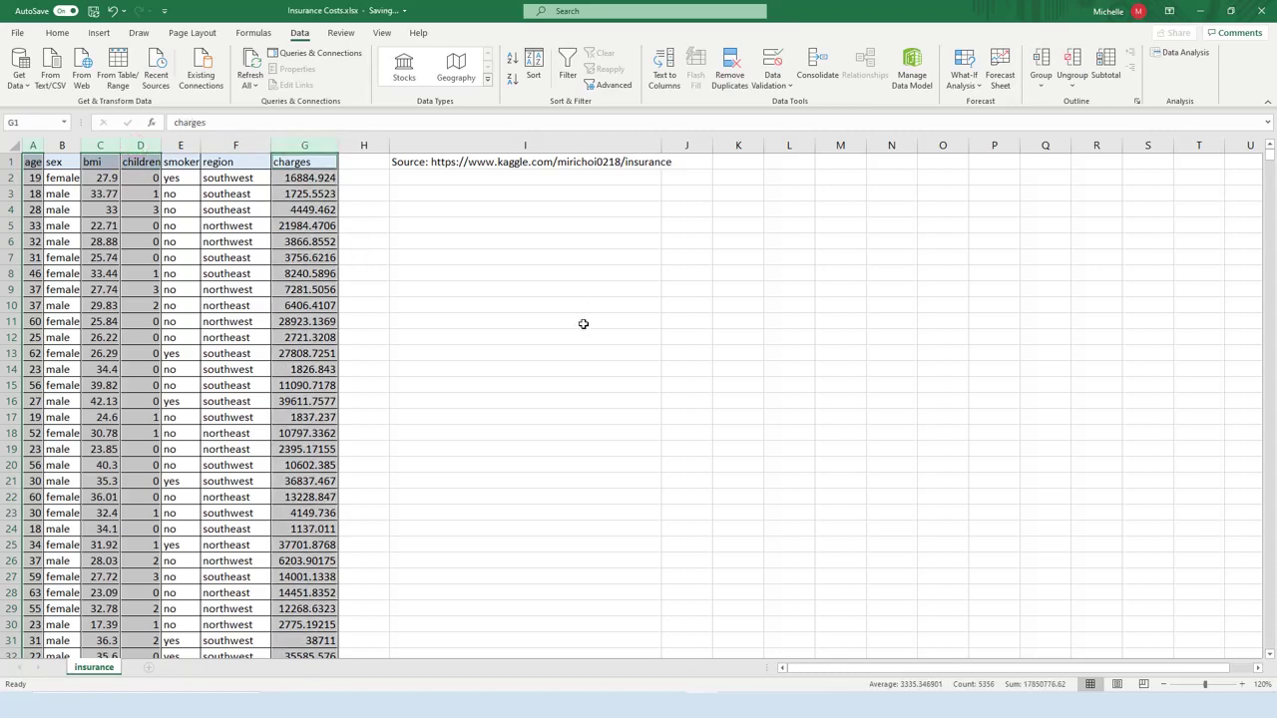
key("ctrl+c")
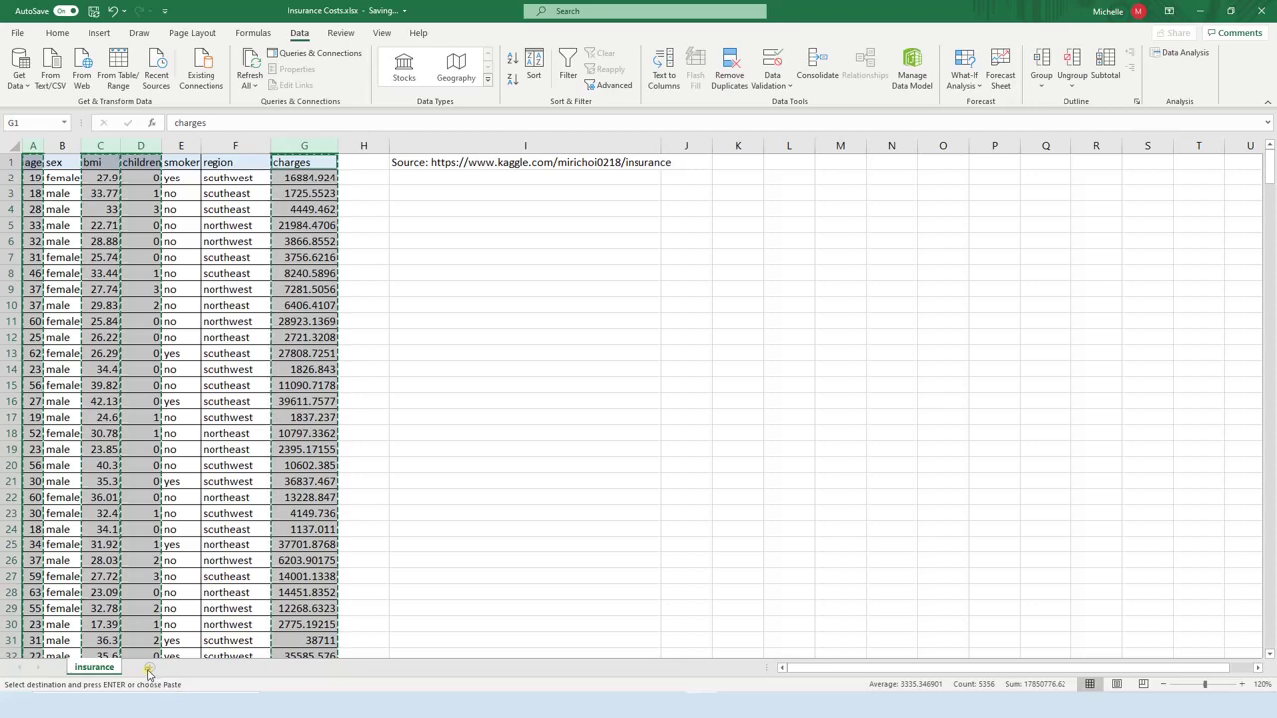
Step: Add a new worksheet and name it "Scatter Plot & Corr Matrix"
left_click(147, 668)
double_click(146, 667)
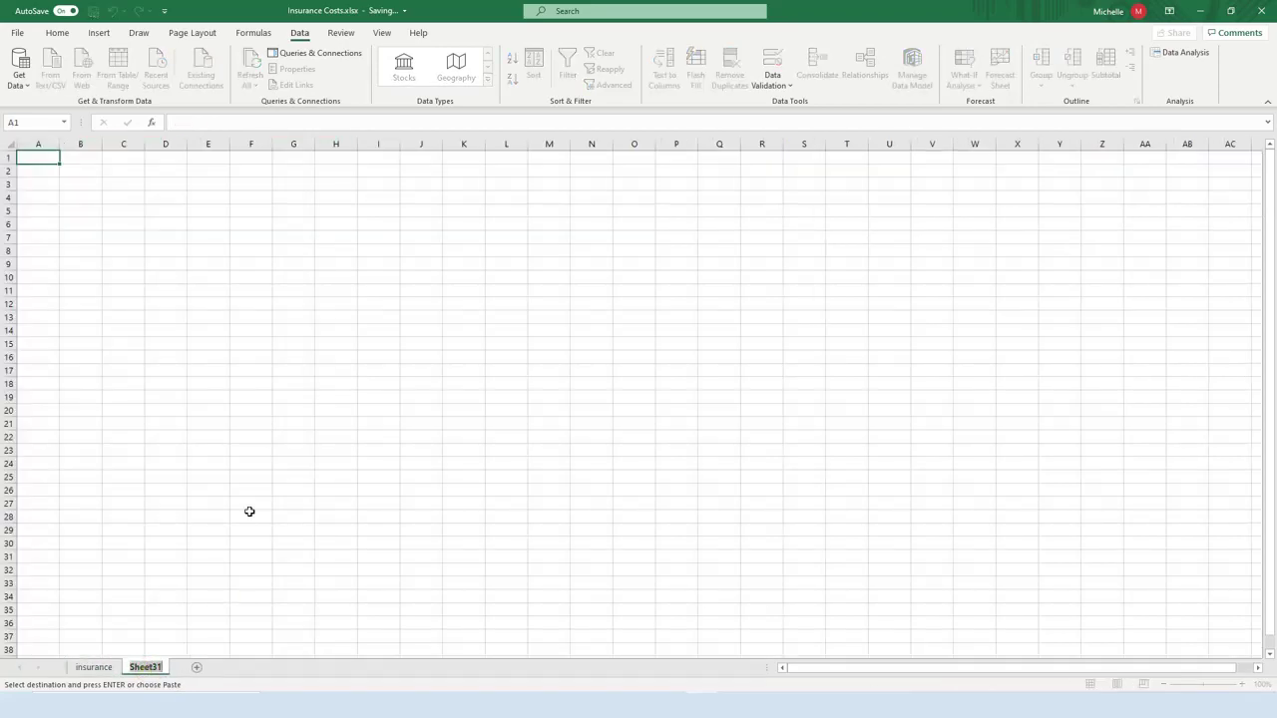
type("Scatter Plot Ma")
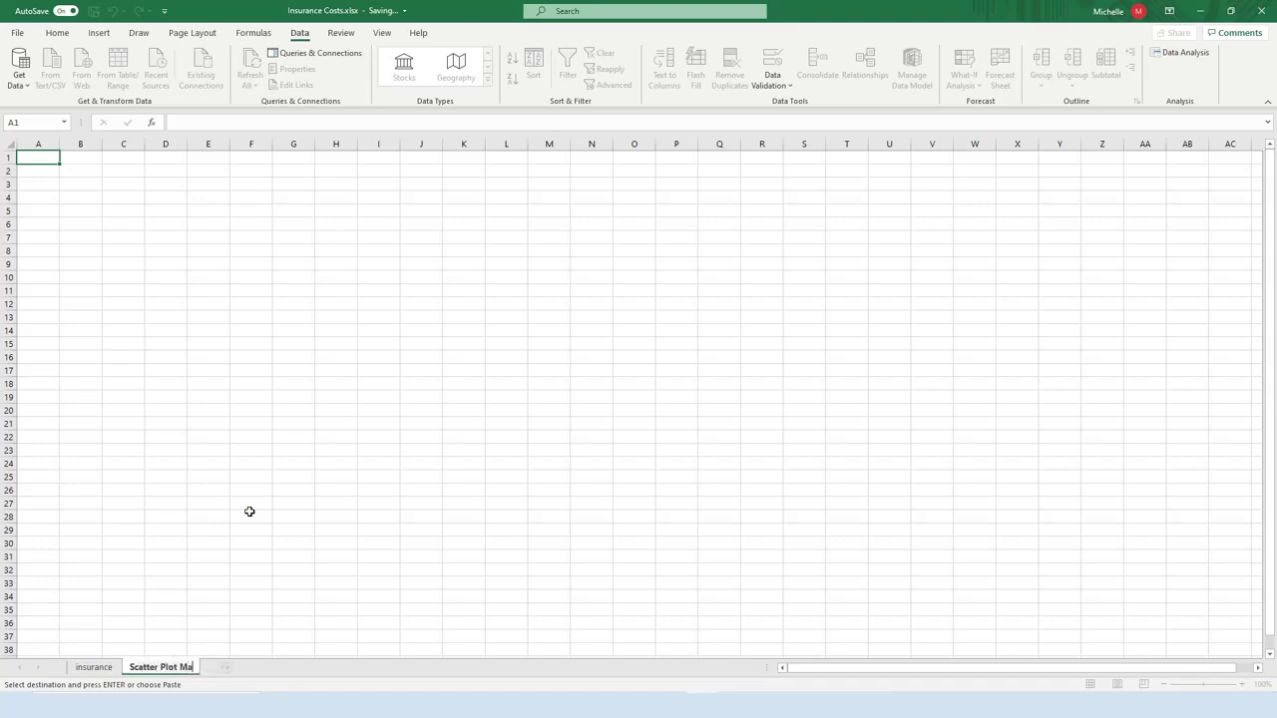
type("trix and Corr")
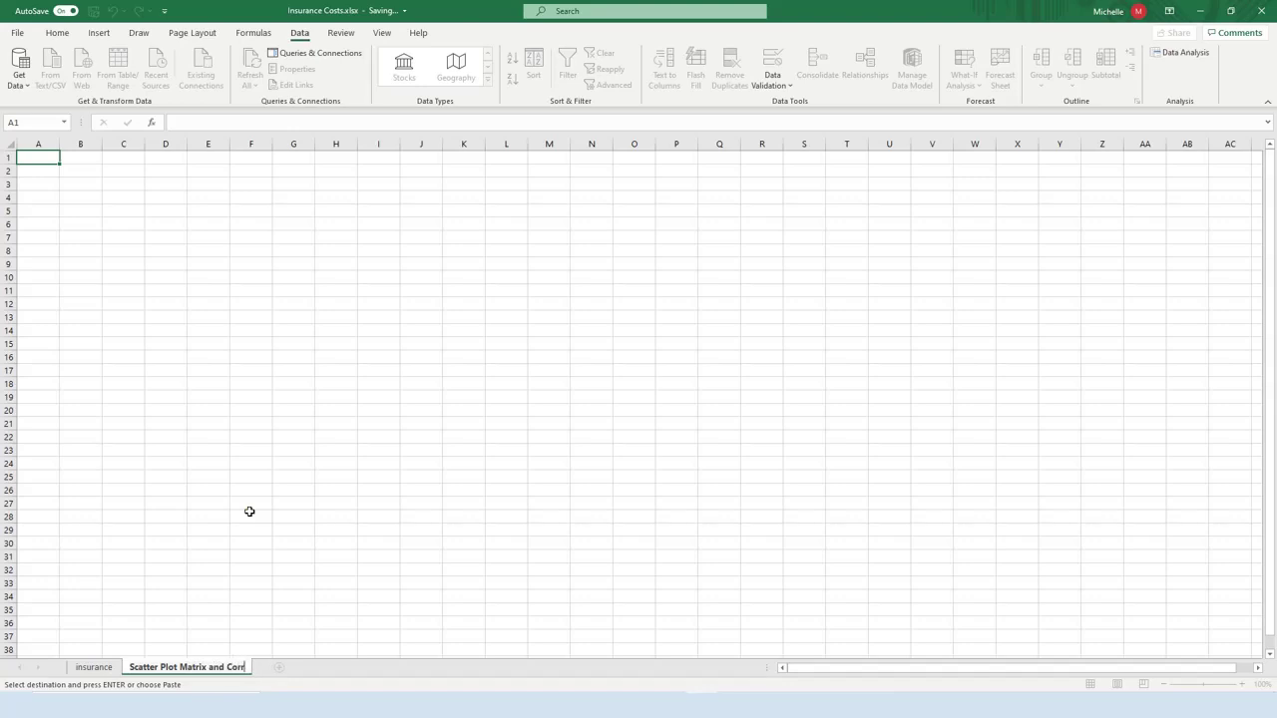
type(" Ma")
key("BackSpace")
key("BackSpace")
key("BackSpace")
key("BackSpace")
key("BackSpace")
key("BackSpace")
key("BackSpace")
key("BackSpace")
key("BackSpace")
key("BackSpace")
key("BackSpace")
key("BackSpace")
key("BackSpace")
key("BackSpace")
key("BackSpace")
key("BackSpace")
key("BackSpace")
key("BackSpace")
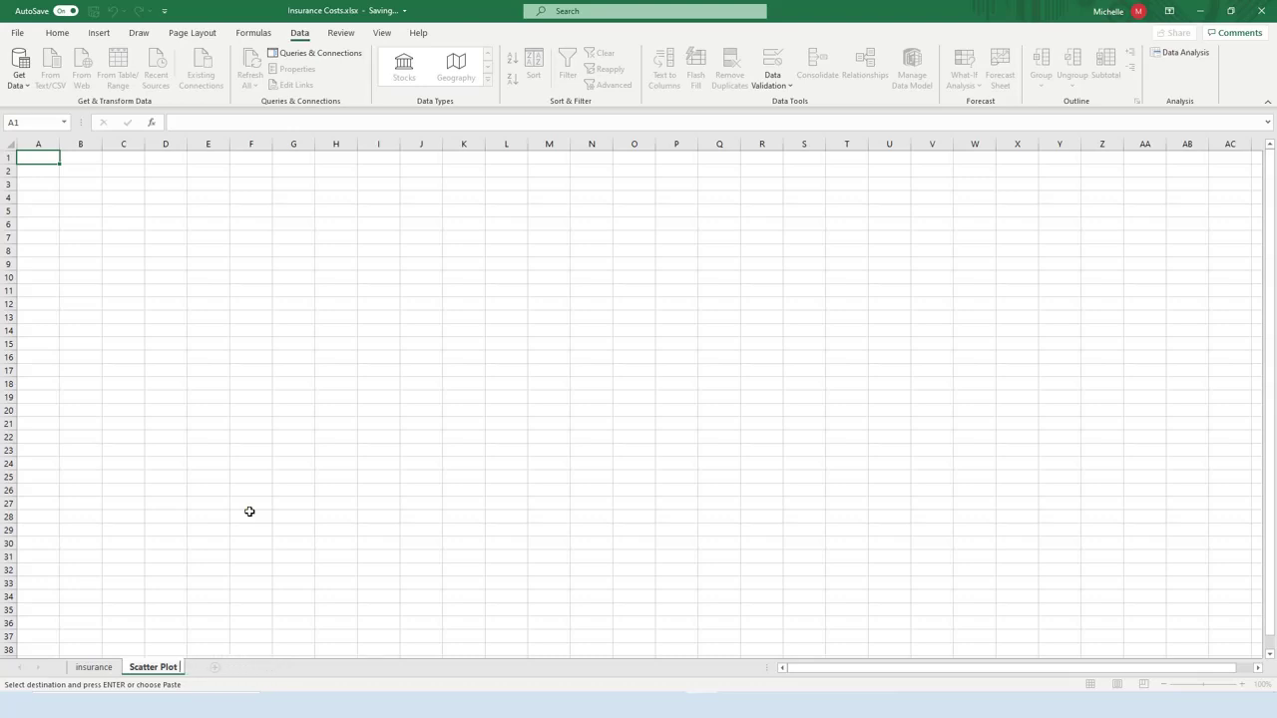
type("& Corr Matrix")
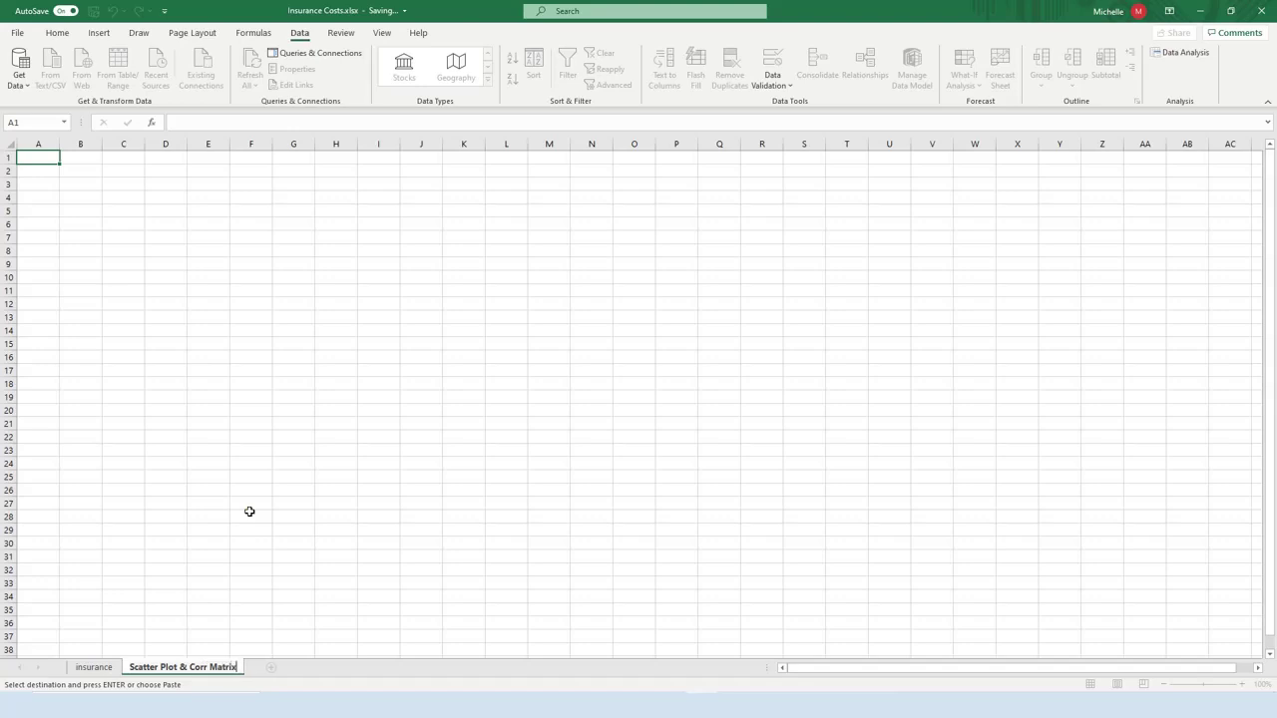
left_click(233, 448)
Step: Paste the copied numeric columns into the new sheet starting at A1
left_click(43, 160)
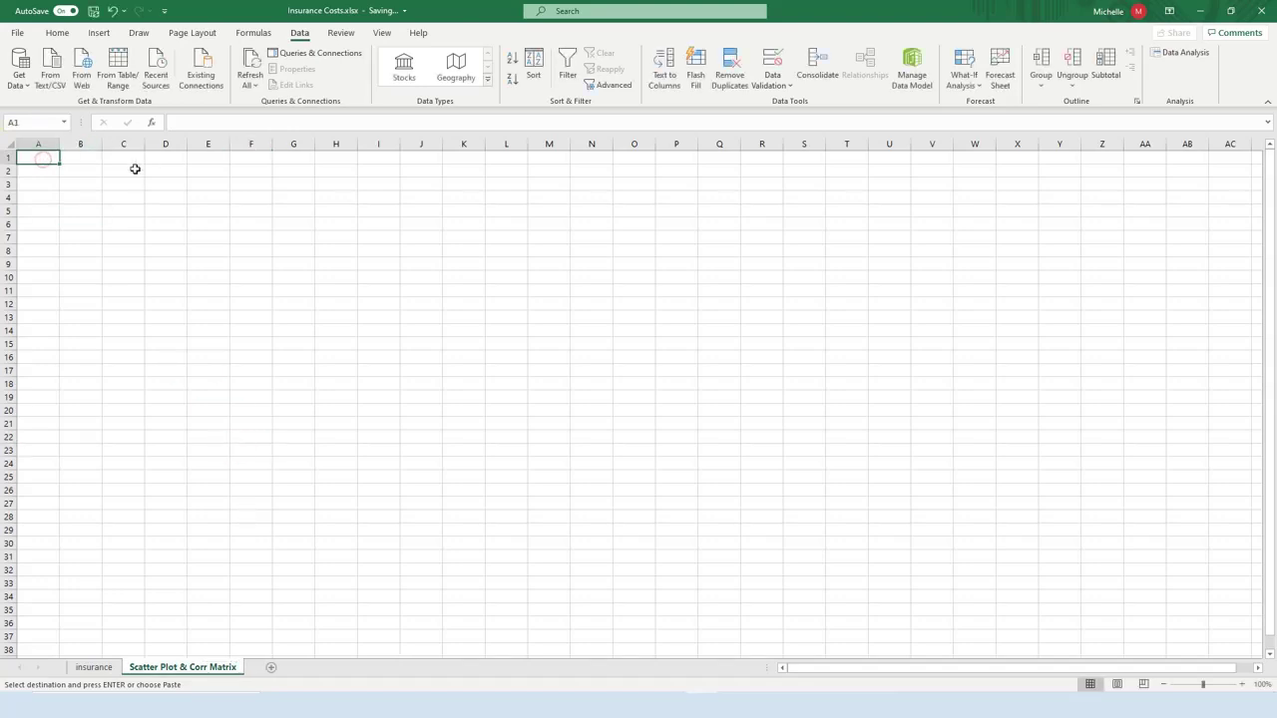
key("ctrl+v")
left_click(283, 195)
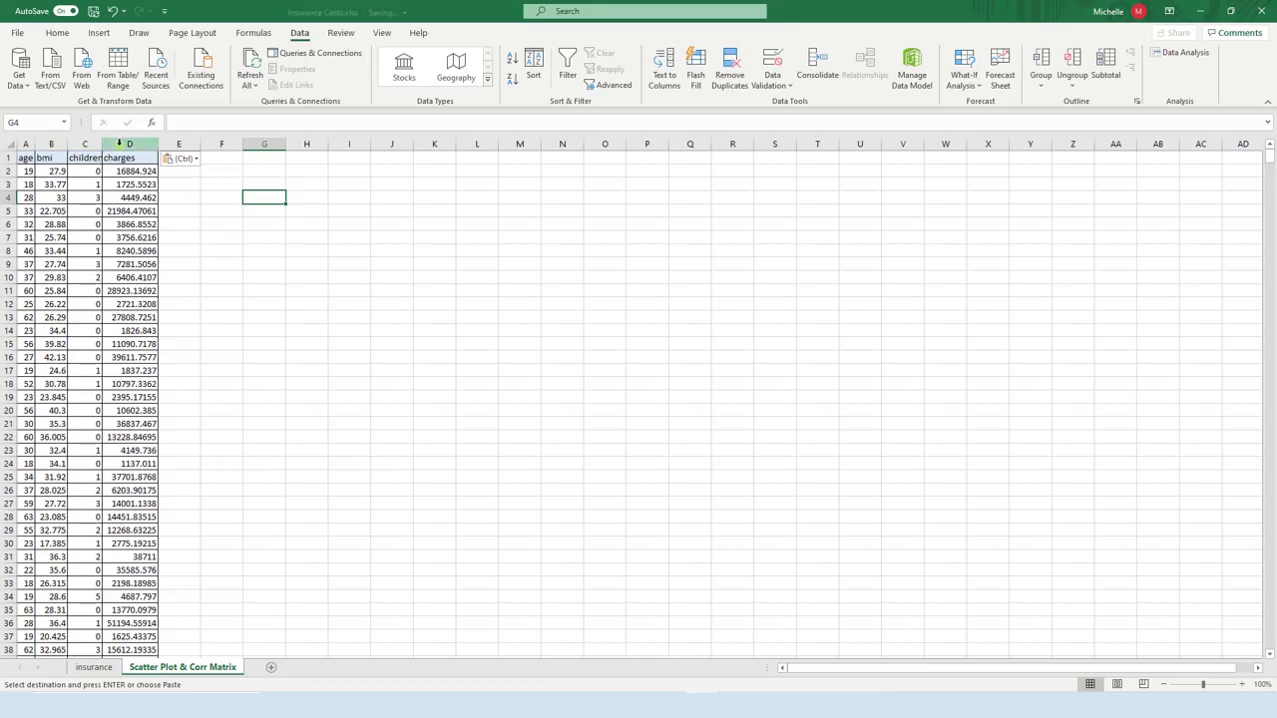
Step: Move the charges column in front of the age column so that it becomes column A
left_click(124, 144)
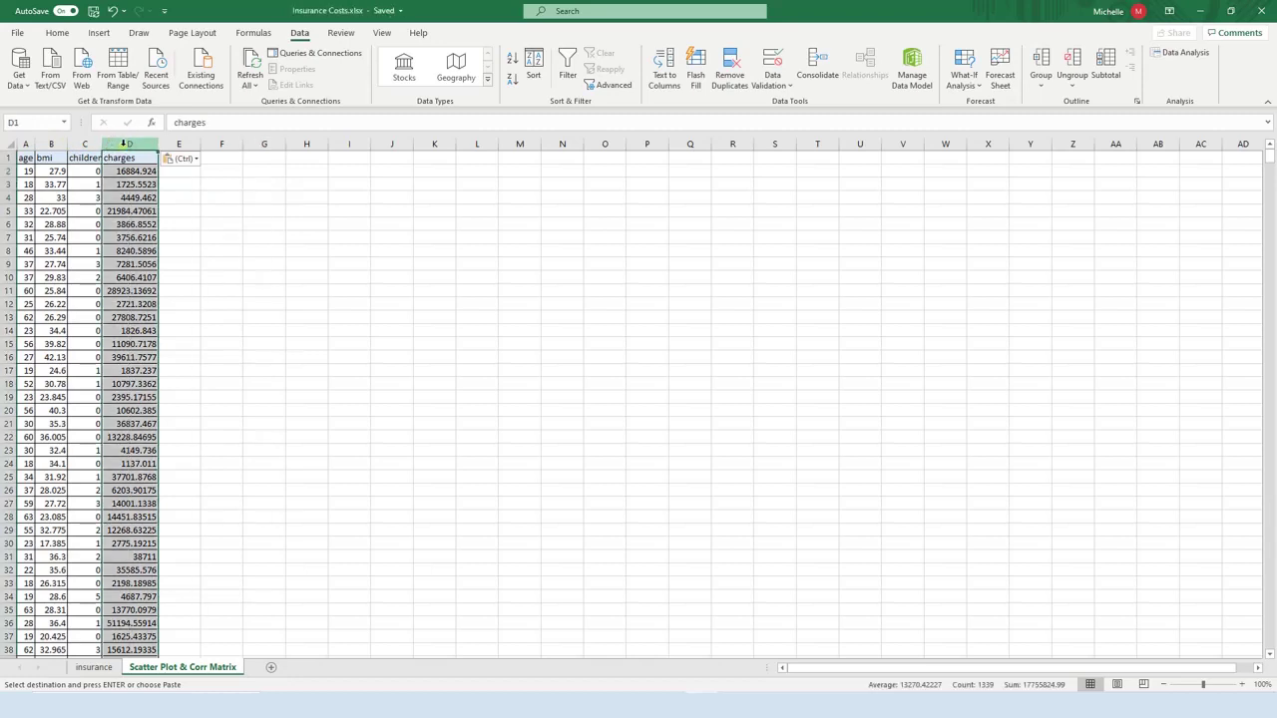
right_click(125, 143)
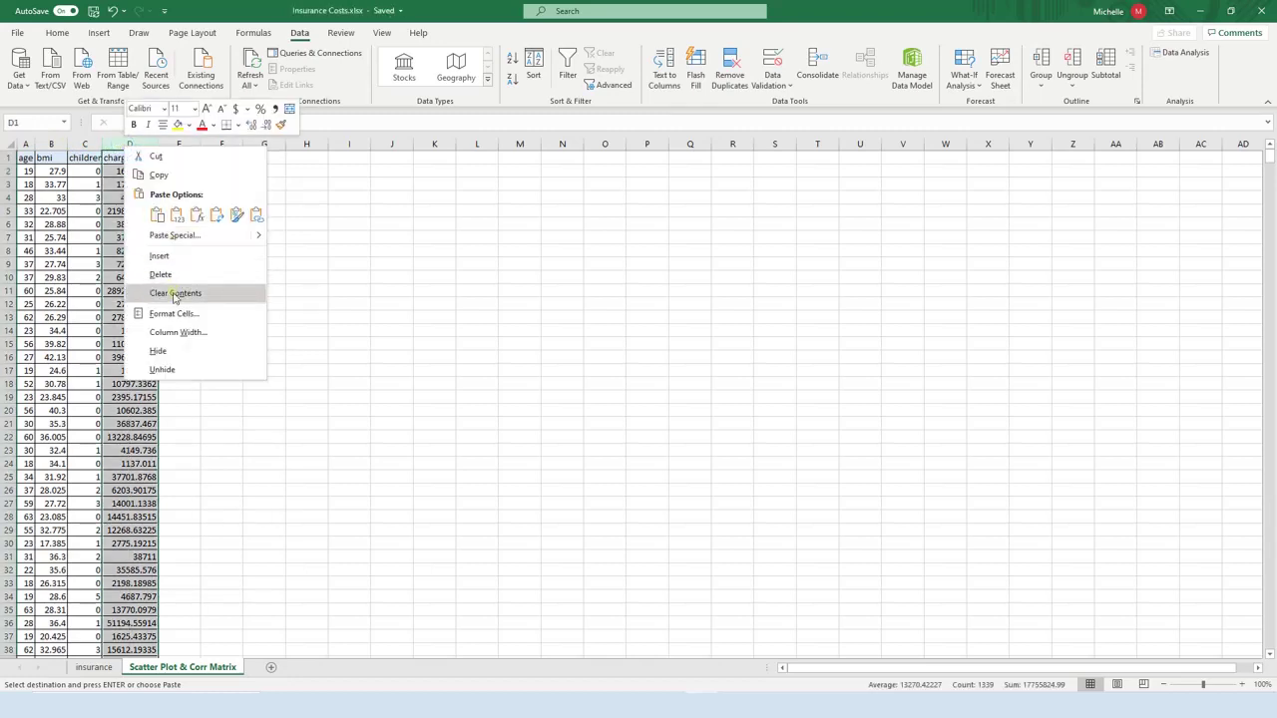
left_click(157, 174)
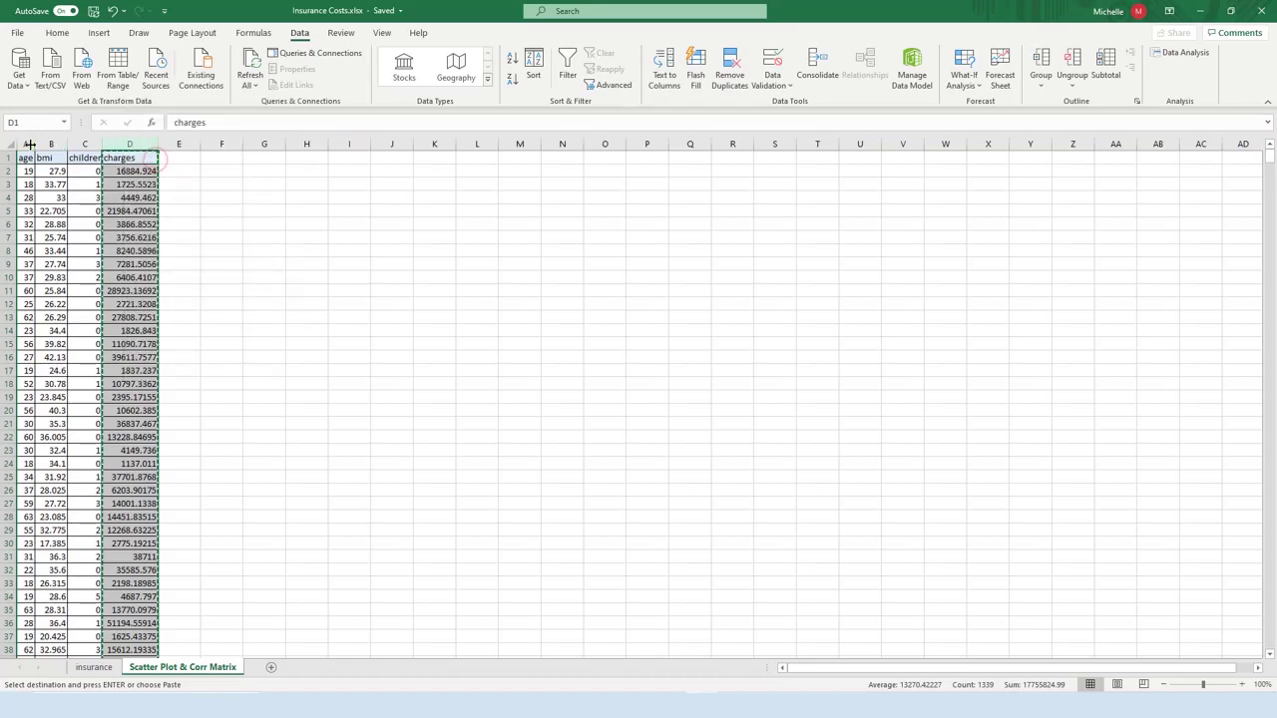
left_click(30, 144)
right_click(30, 146)
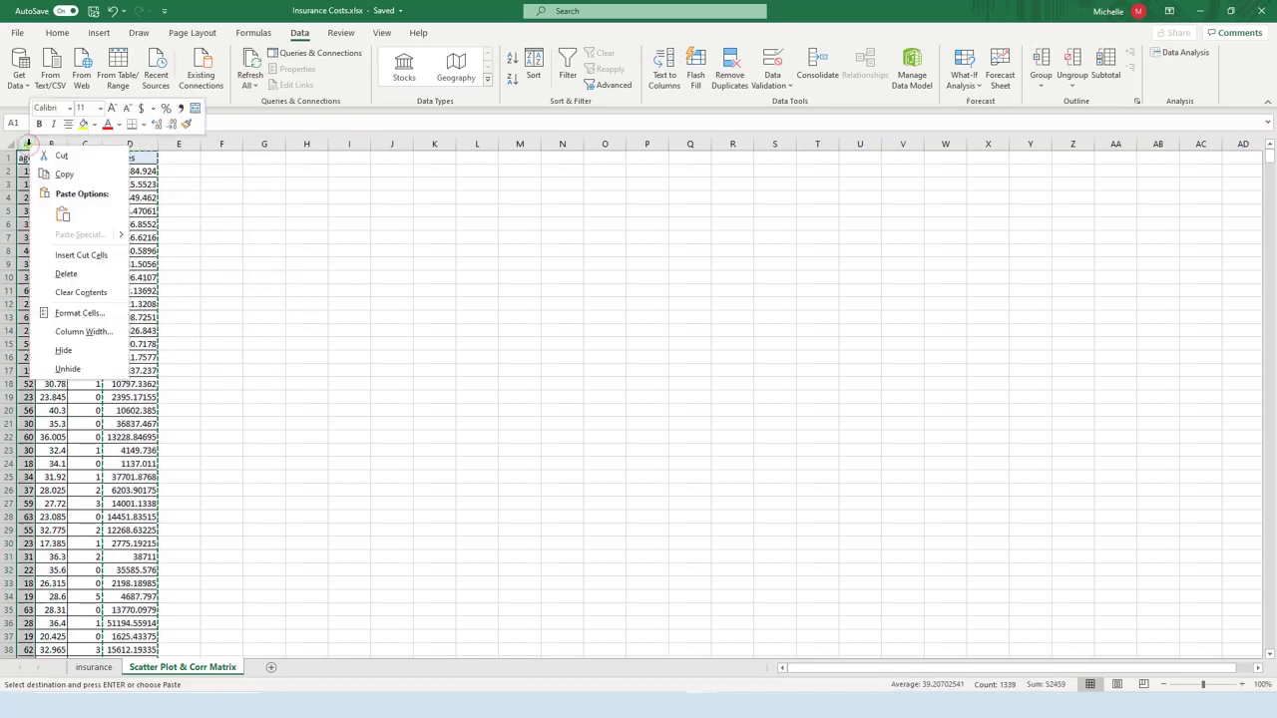
left_click(103, 257)
Step: Relabel the headers in A1:D1 as charges(Y), age (X1), bmi (X2) and children(X3)
double_click(66, 157)
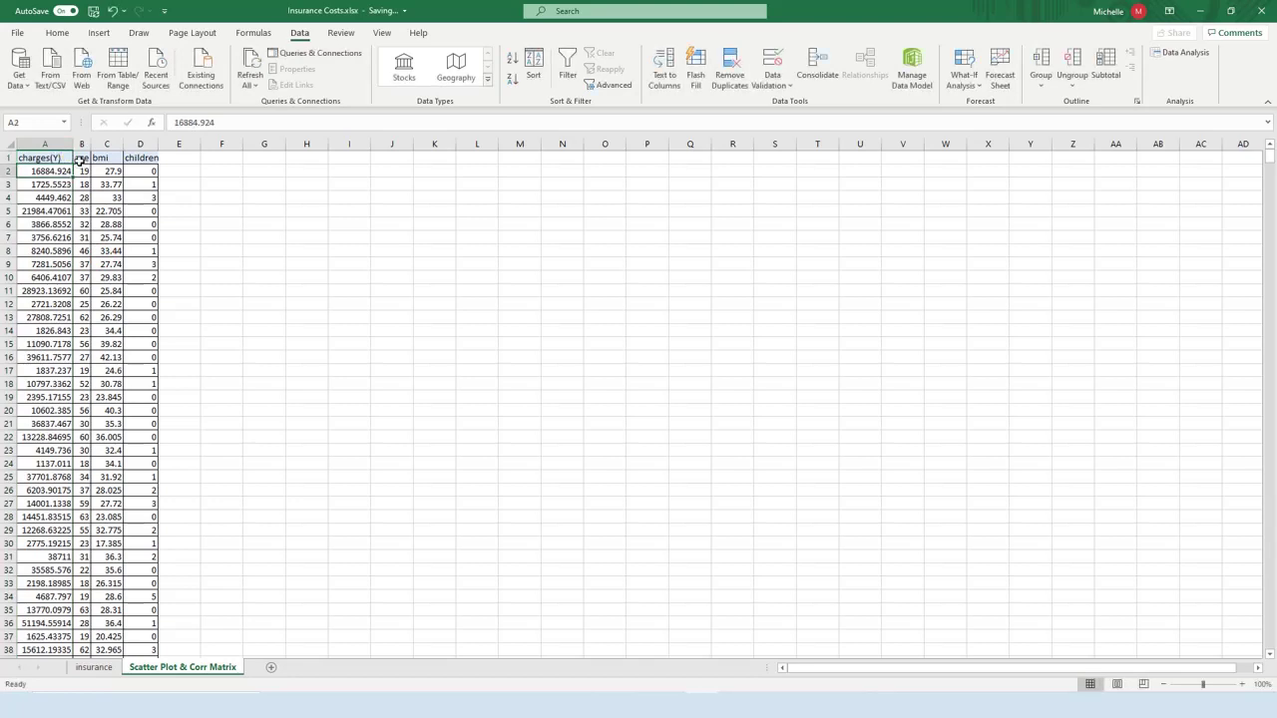
double_click(81, 157)
type("(")
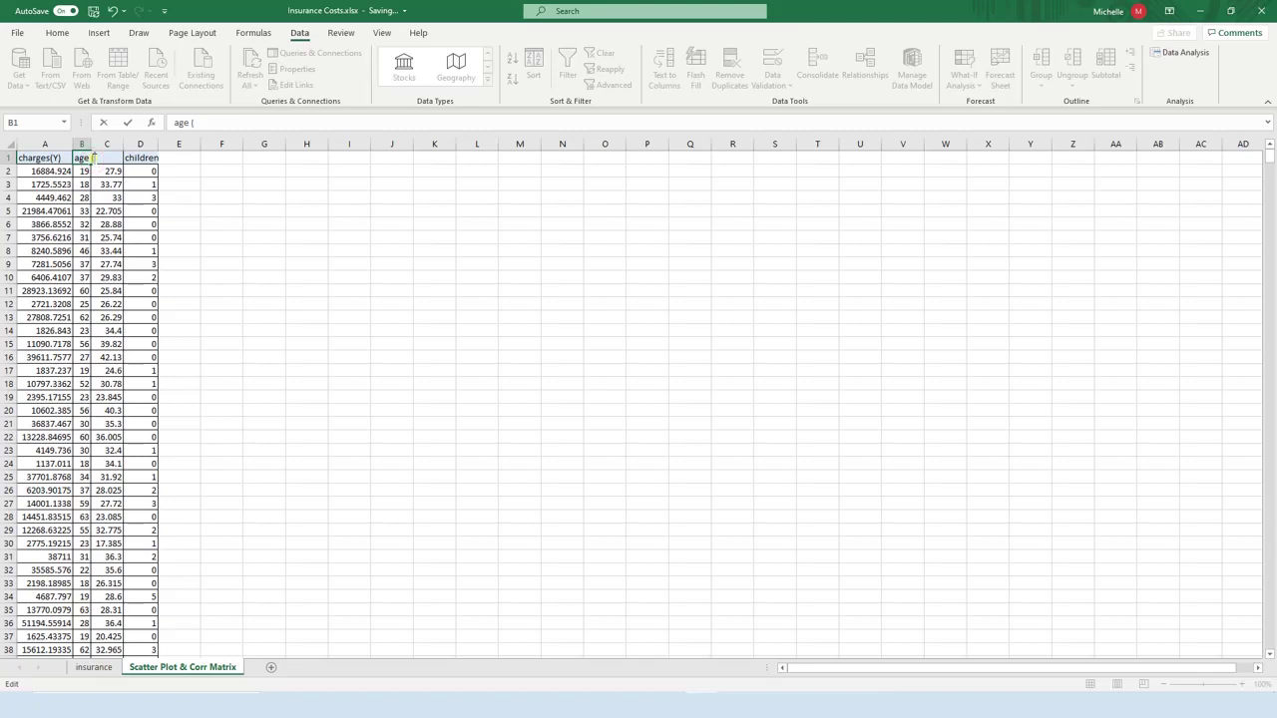
type("X1)")
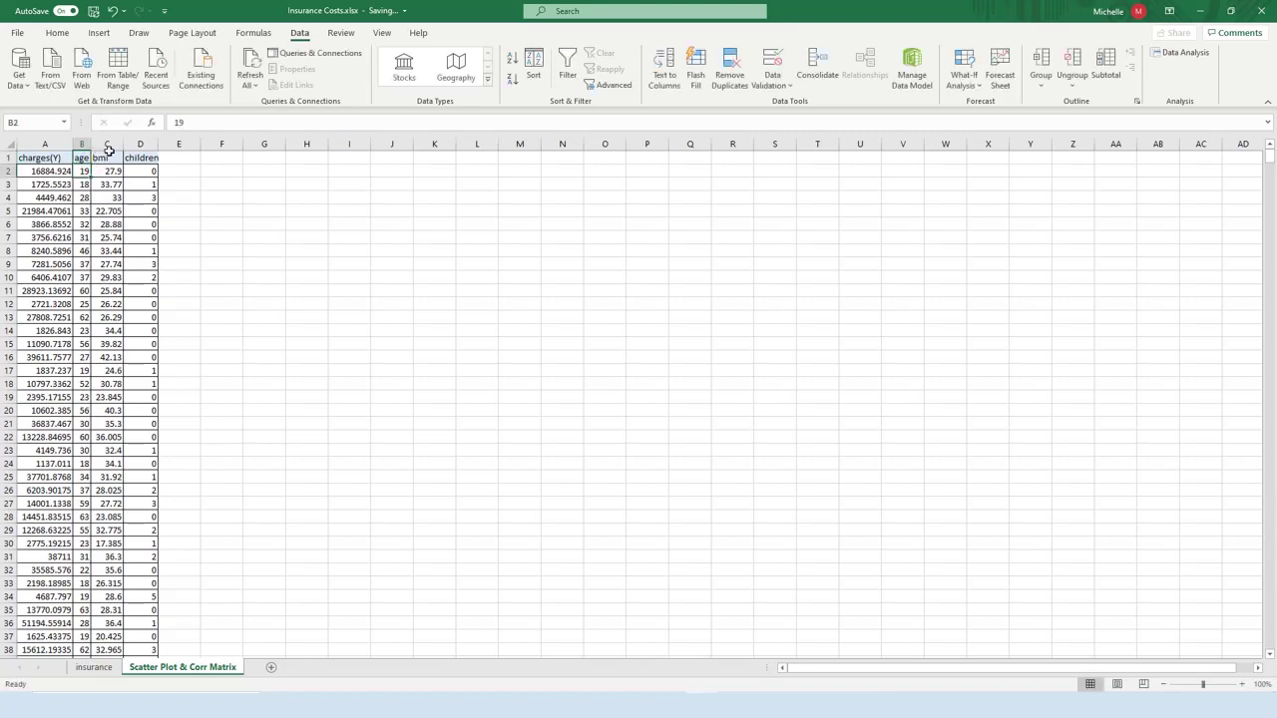
double_click(109, 158)
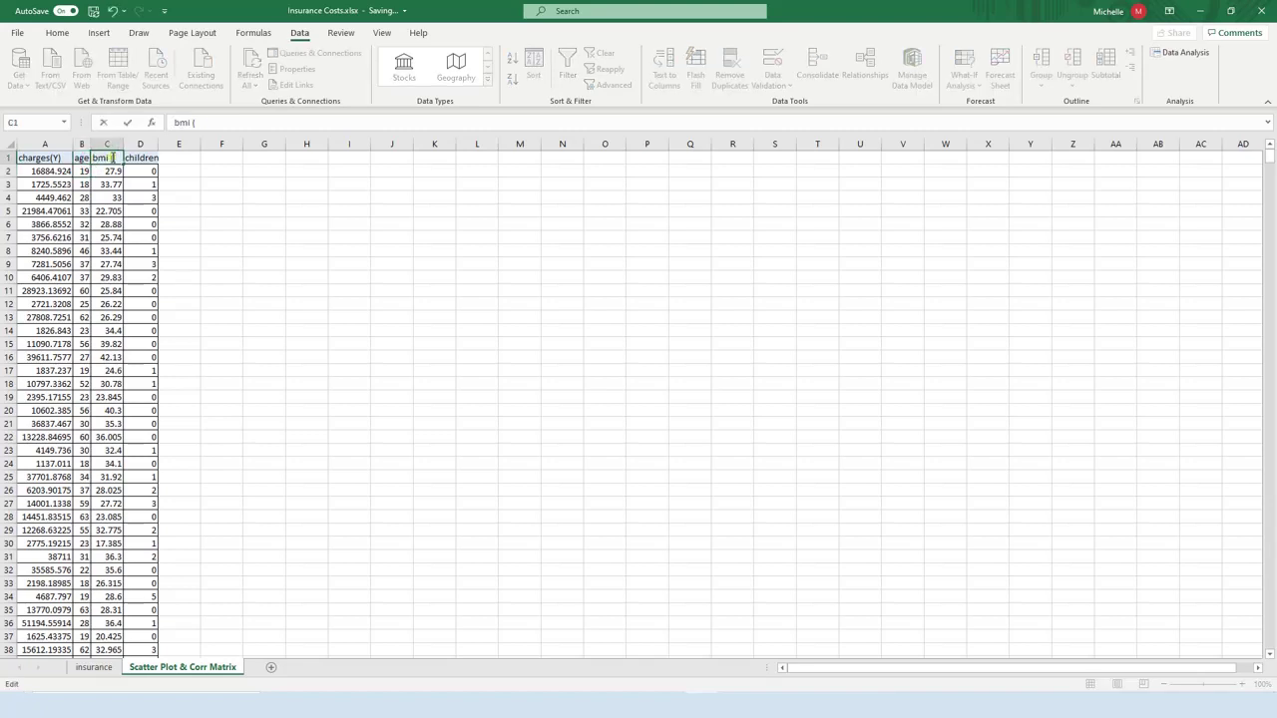
type("(X2)")
key("Return")
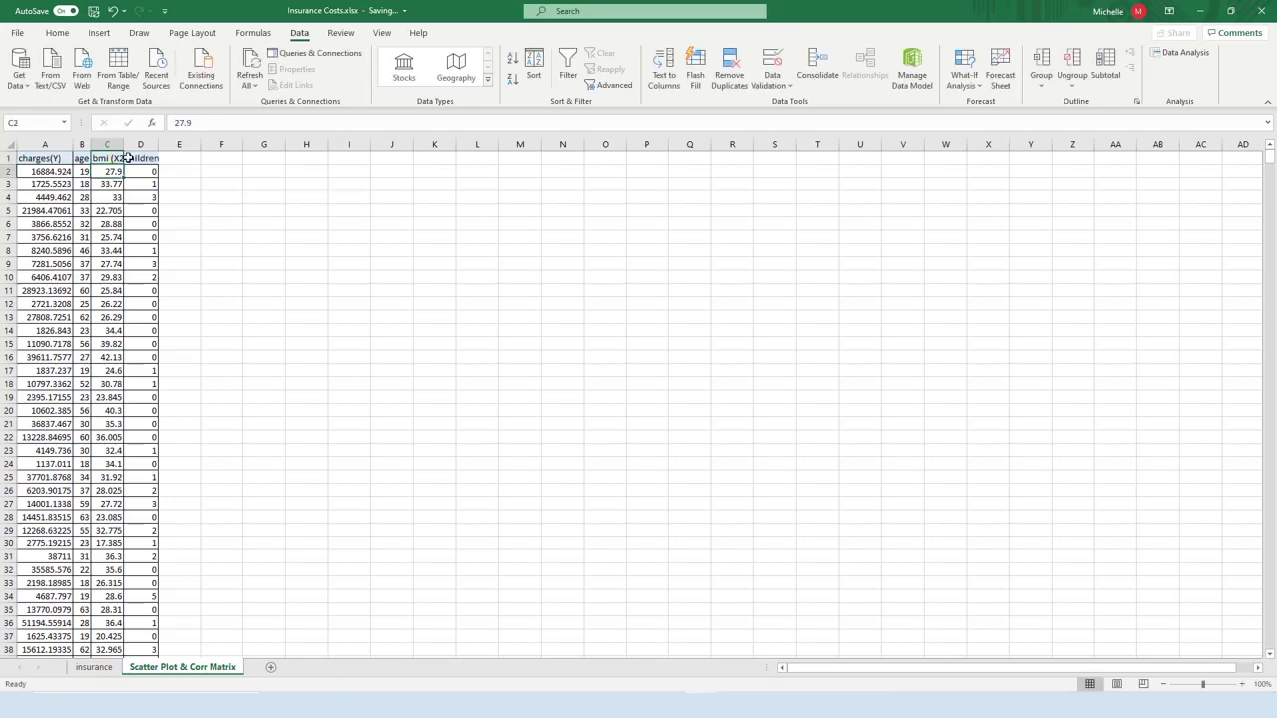
double_click(129, 158)
type("(X3")
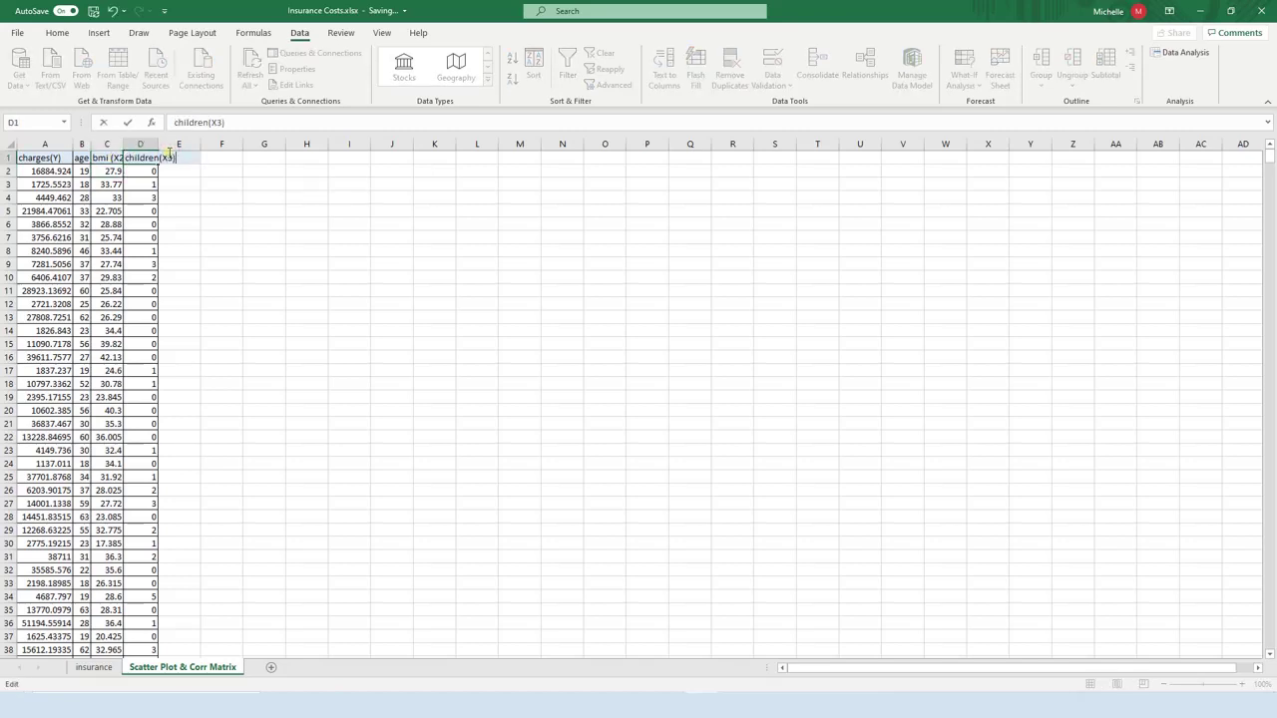
key("Return")
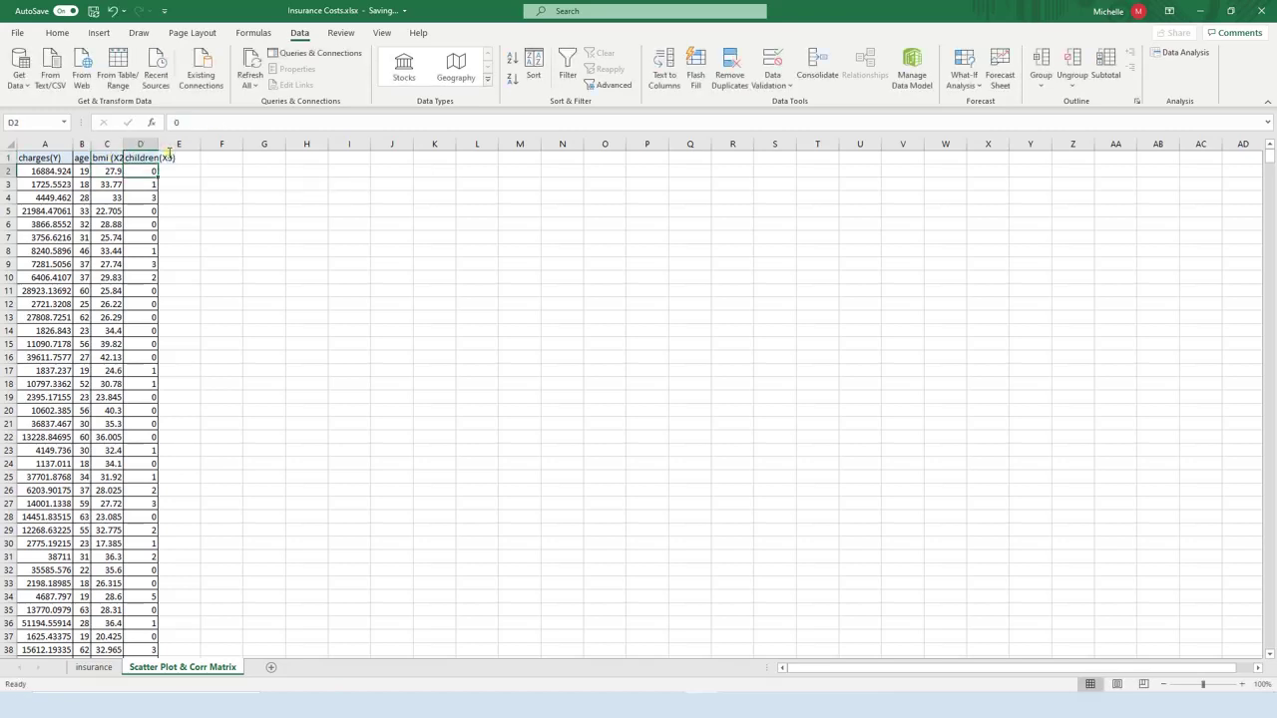
Step: Autofit the widths of all columns on the sheet to show the full headers
left_click(15, 148)
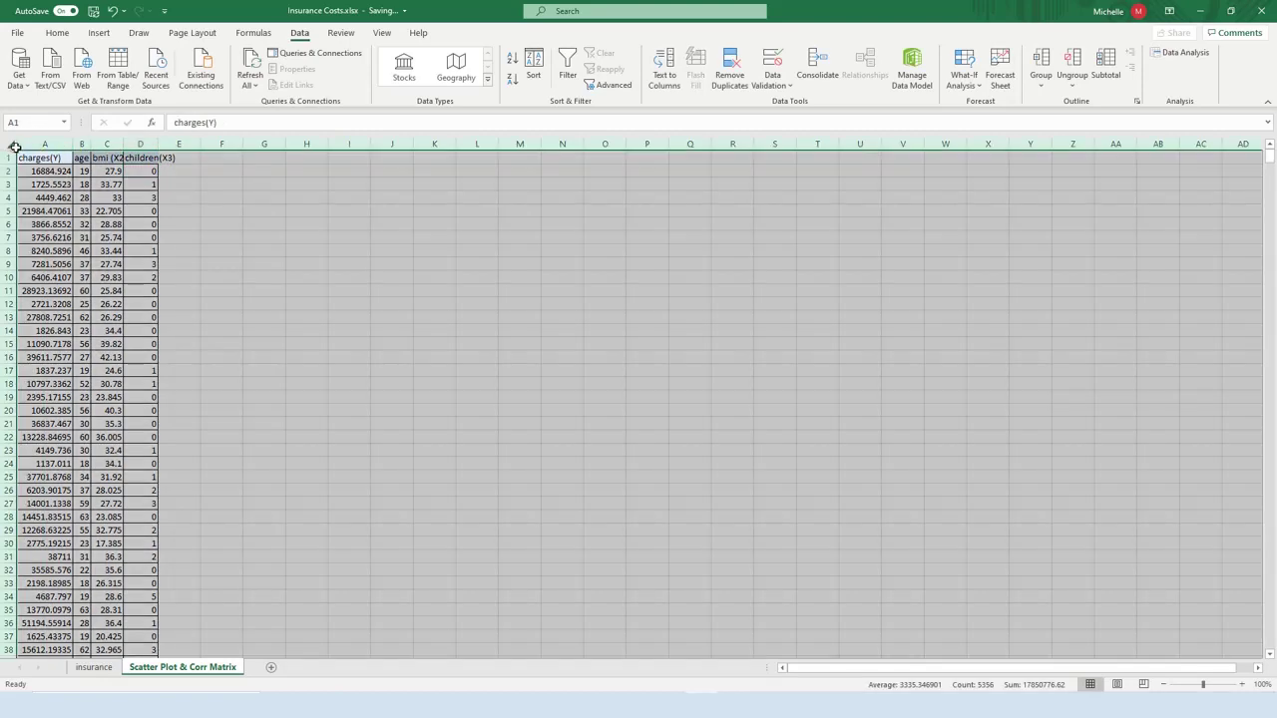
double_click(74, 143)
left_click(276, 221)
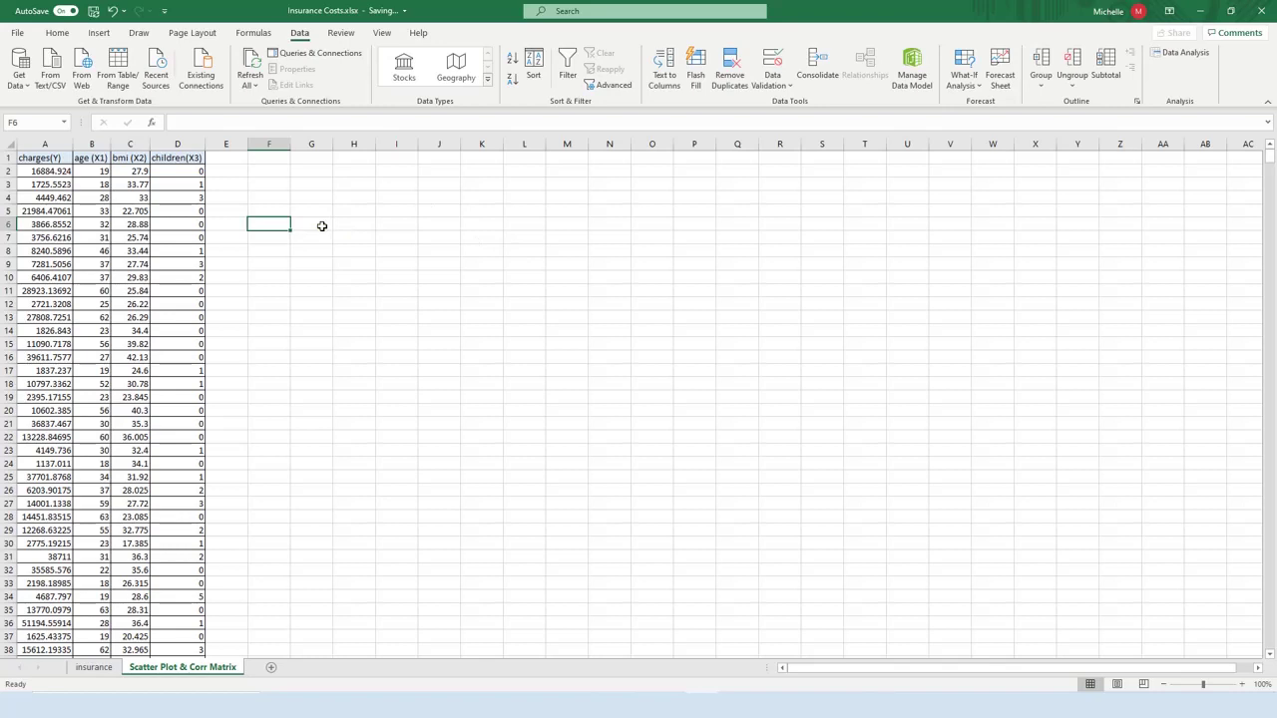
Step: Sketch a staircase of three blue boxes beside the data in columns G to J, hand-labelled X1, X2, X3 and Y along the diagonal
left_click(140, 37)
left_click(411, 62)
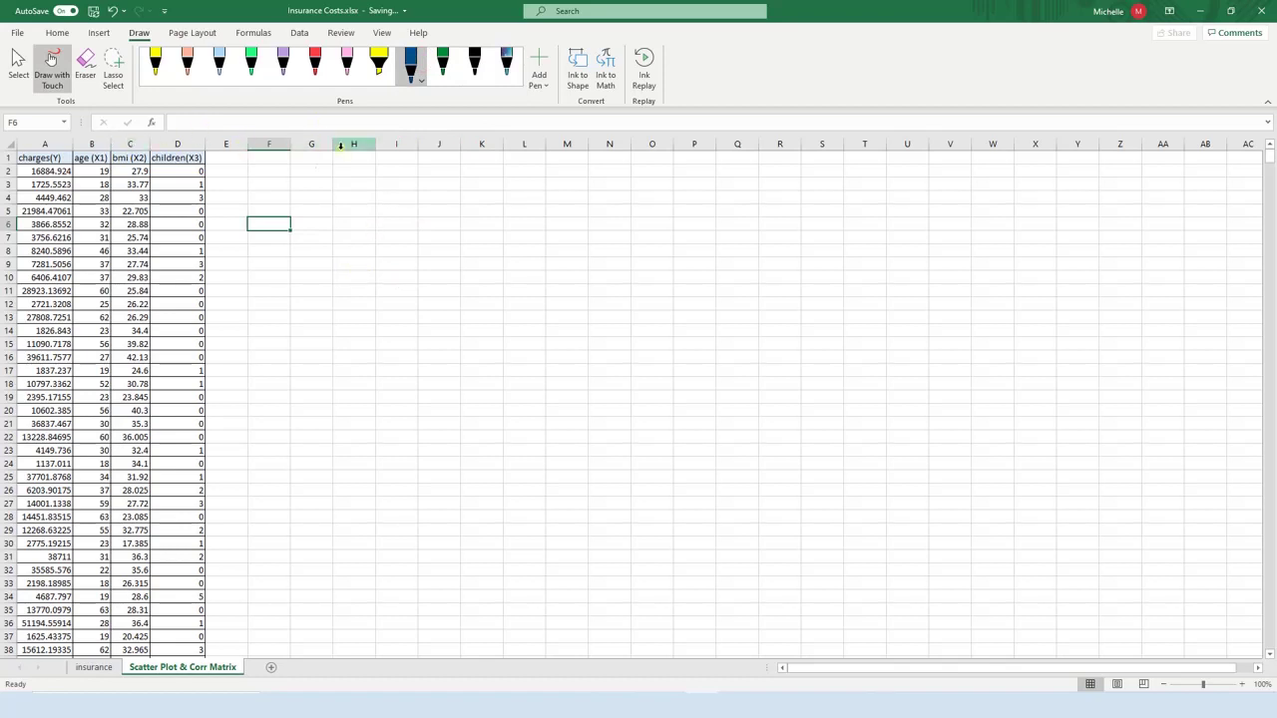
mouse_move(325, 177)
left_mouse_down()
mouse_move(316, 184)
mouse_move(355, 191)
mouse_move(327, 193)
mouse_move(348, 218)
left_mouse_up()
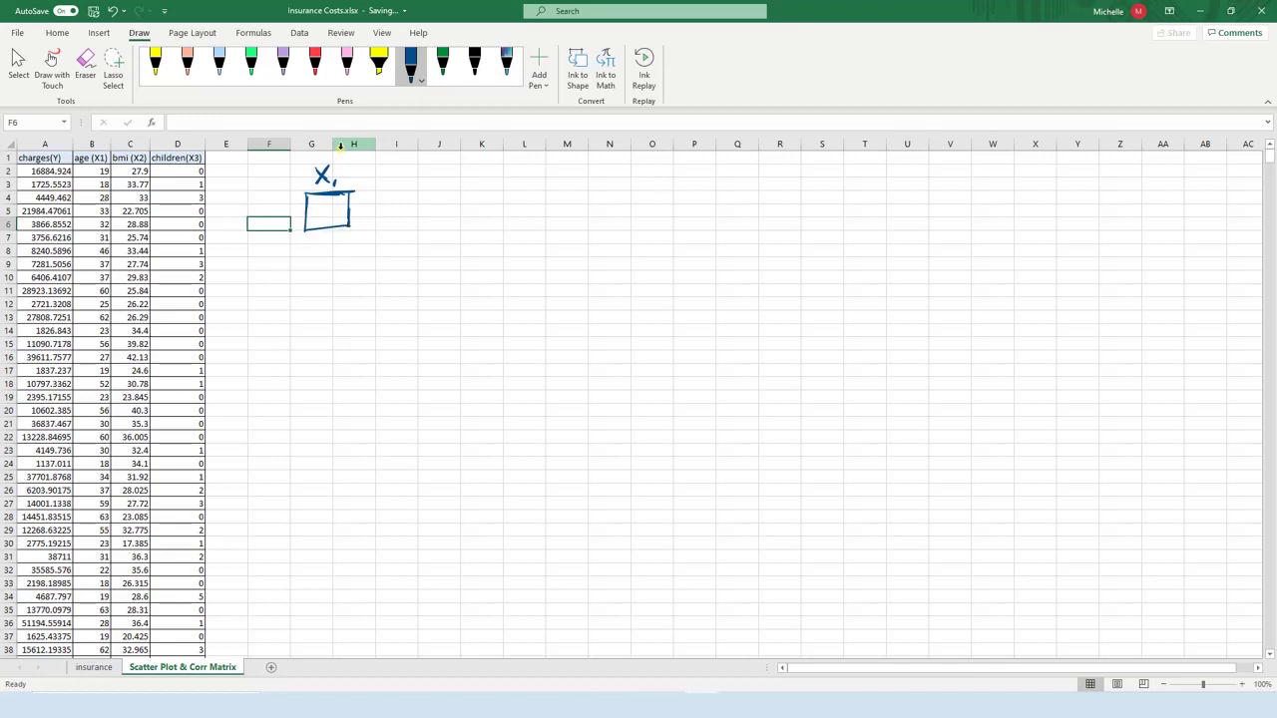
mouse_move(383, 200)
left_mouse_down()
mouse_move(368, 219)
mouse_move(403, 222)
left_mouse_up()
left_click_drag(349, 261, 406, 254)
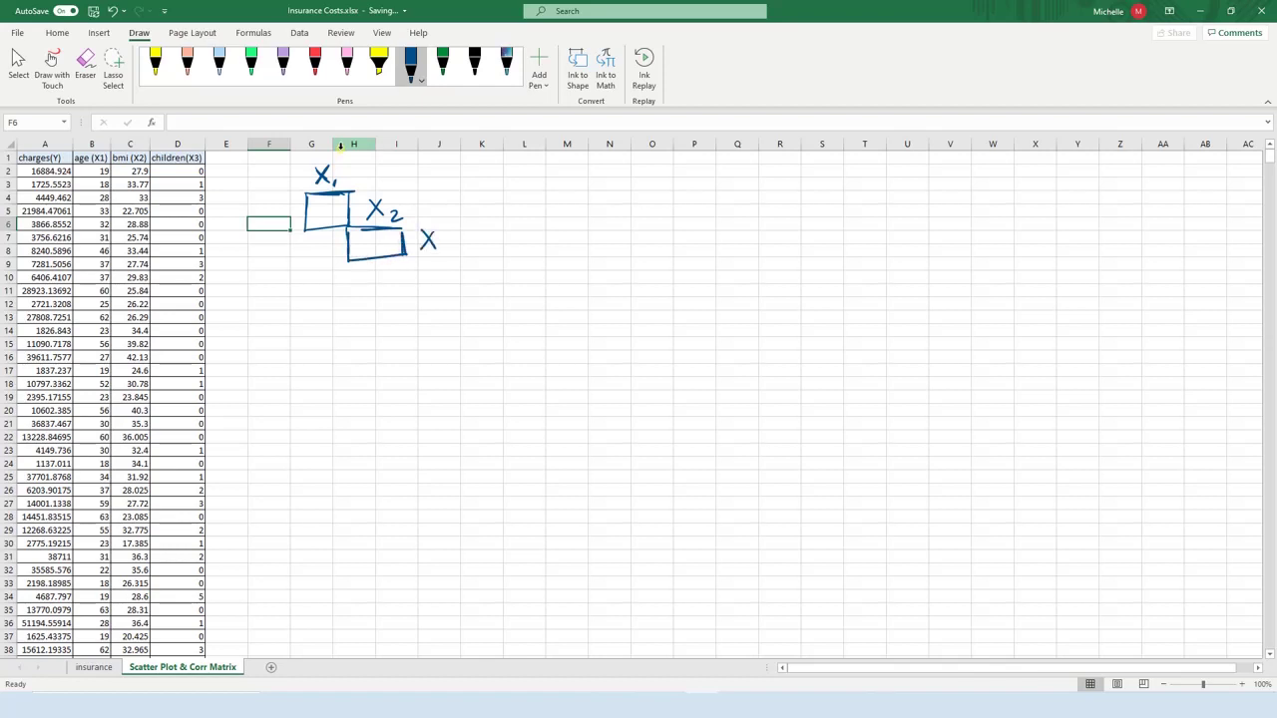
mouse_move(406, 259)
left_mouse_down()
mouse_move(460, 260)
mouse_move(460, 290)
left_mouse_up()
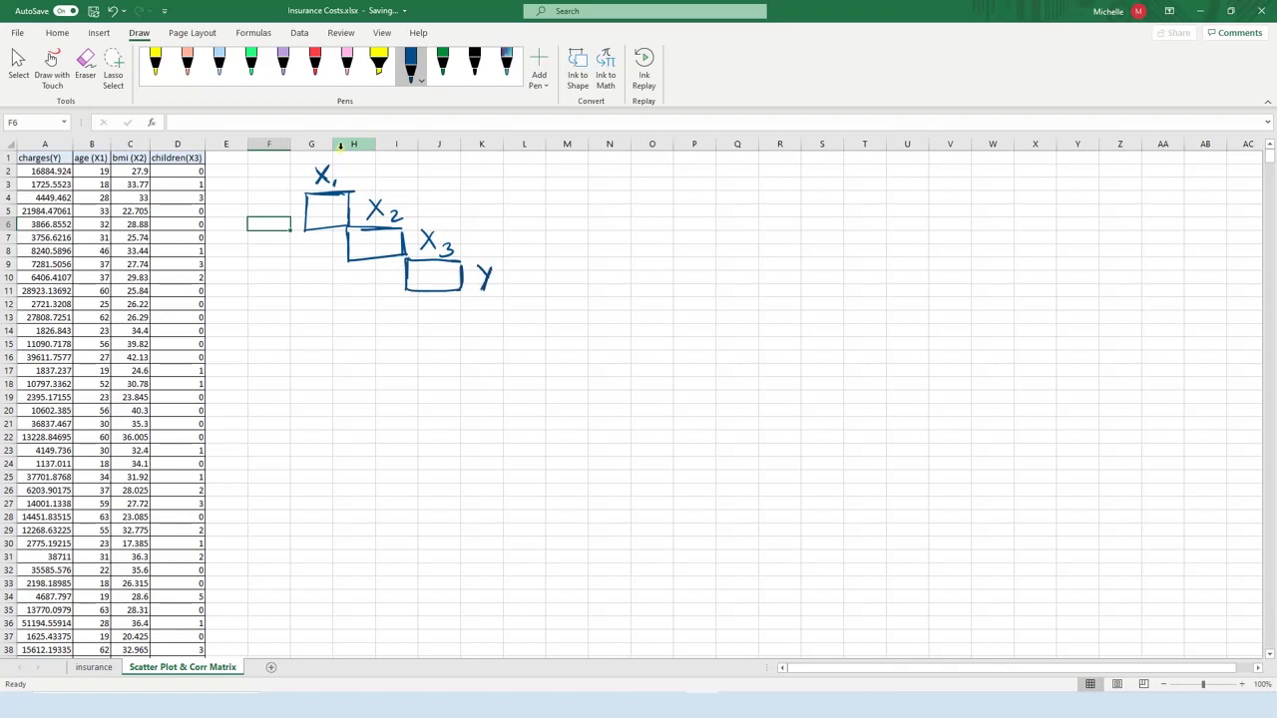
Step: Complete the lower triangle of the sketched matrix with the remaining blue boxes, outline the X1 column again, and dot the boxes
left_click_drag(347, 263, 407, 290)
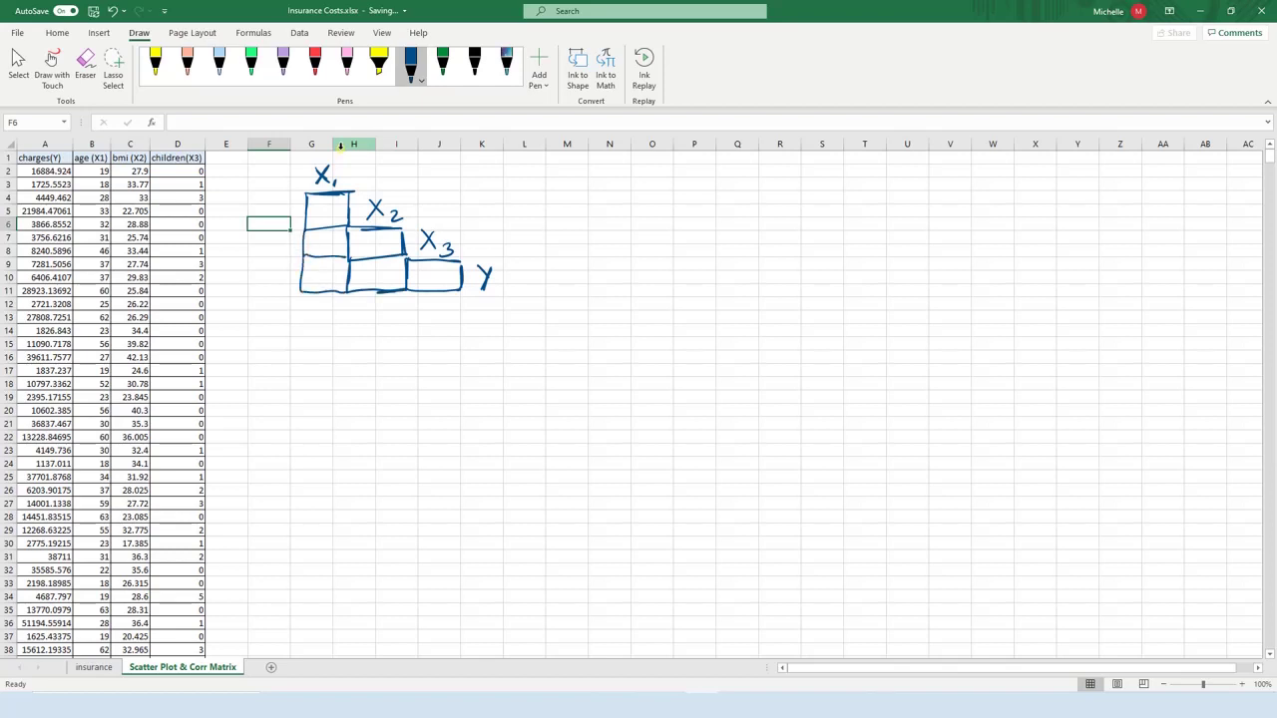
left_click_drag(299, 283, 343, 293)
mouse_move(305, 227)
left_mouse_down()
mouse_move(304, 261)
mouse_move(348, 258)
left_mouse_up()
left_click_drag(315, 229, 351, 229)
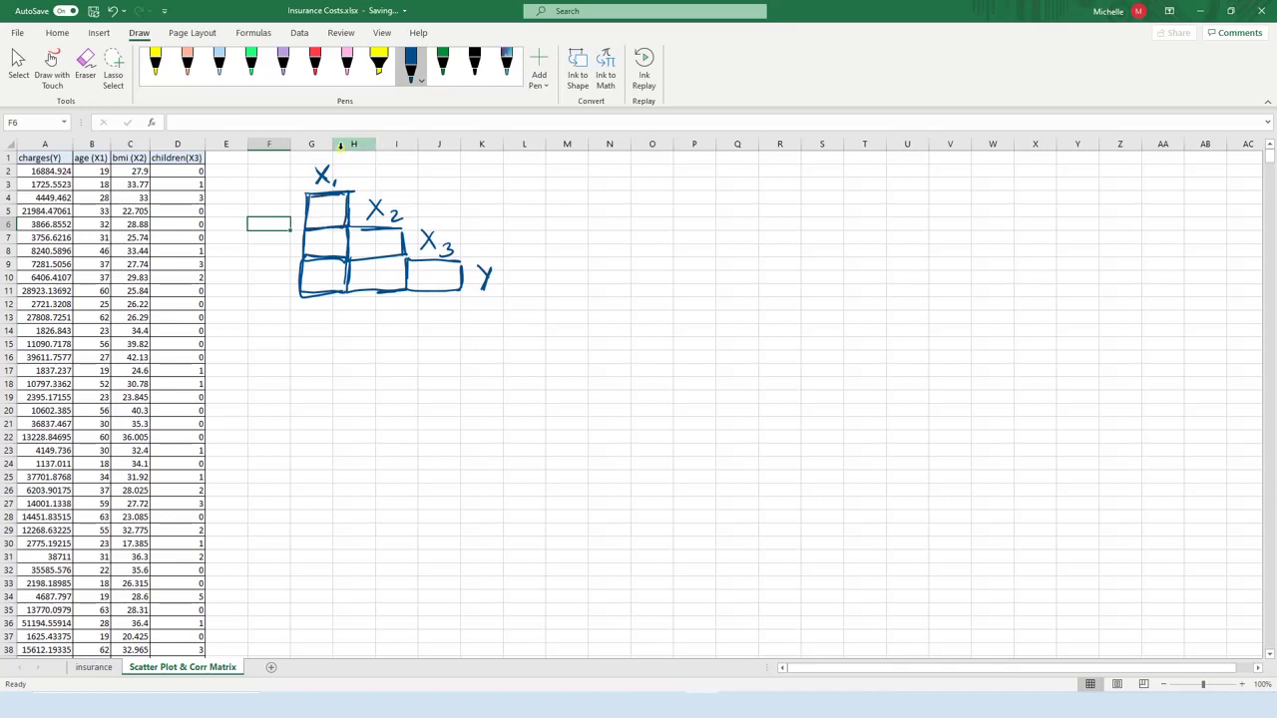
left_click(331, 210)
left_click(375, 245)
left_click(379, 271)
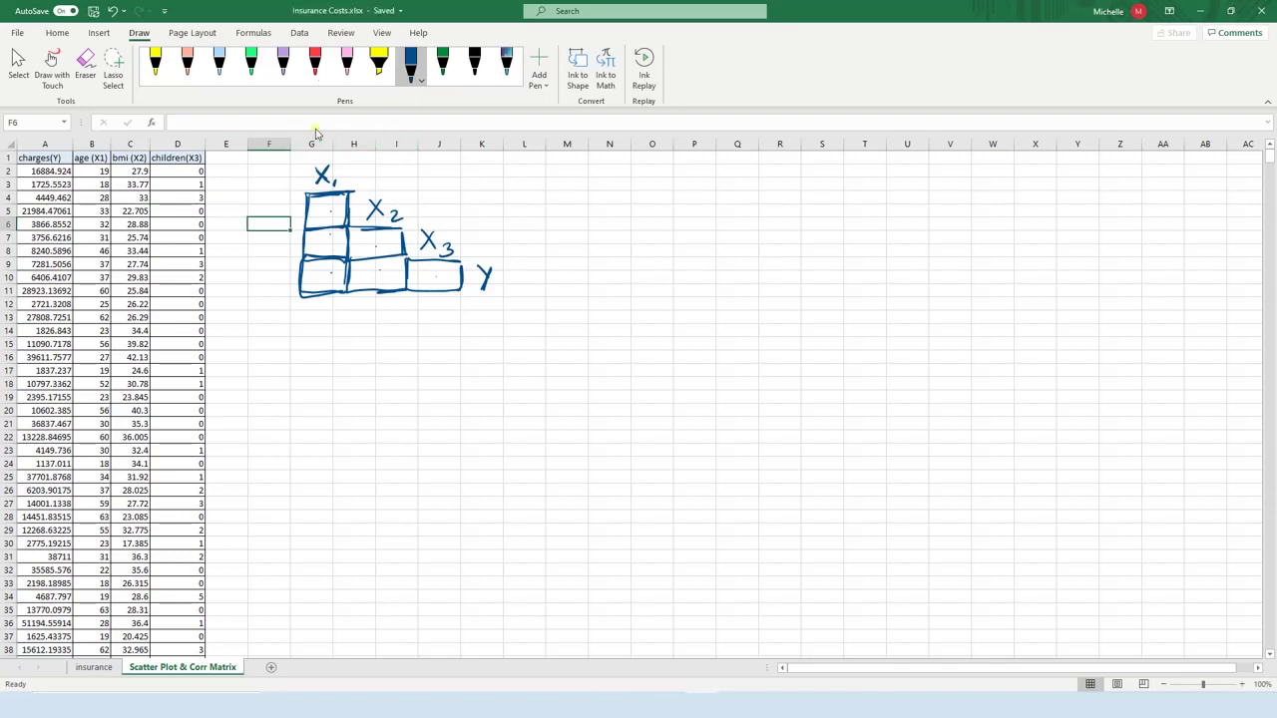
Step: Mark each matrix column's horizontal axis by colour: red x1 in the first, green x2 in the second, pink x3 in the third
left_click(314, 65)
left_click_drag(309, 194, 340, 192)
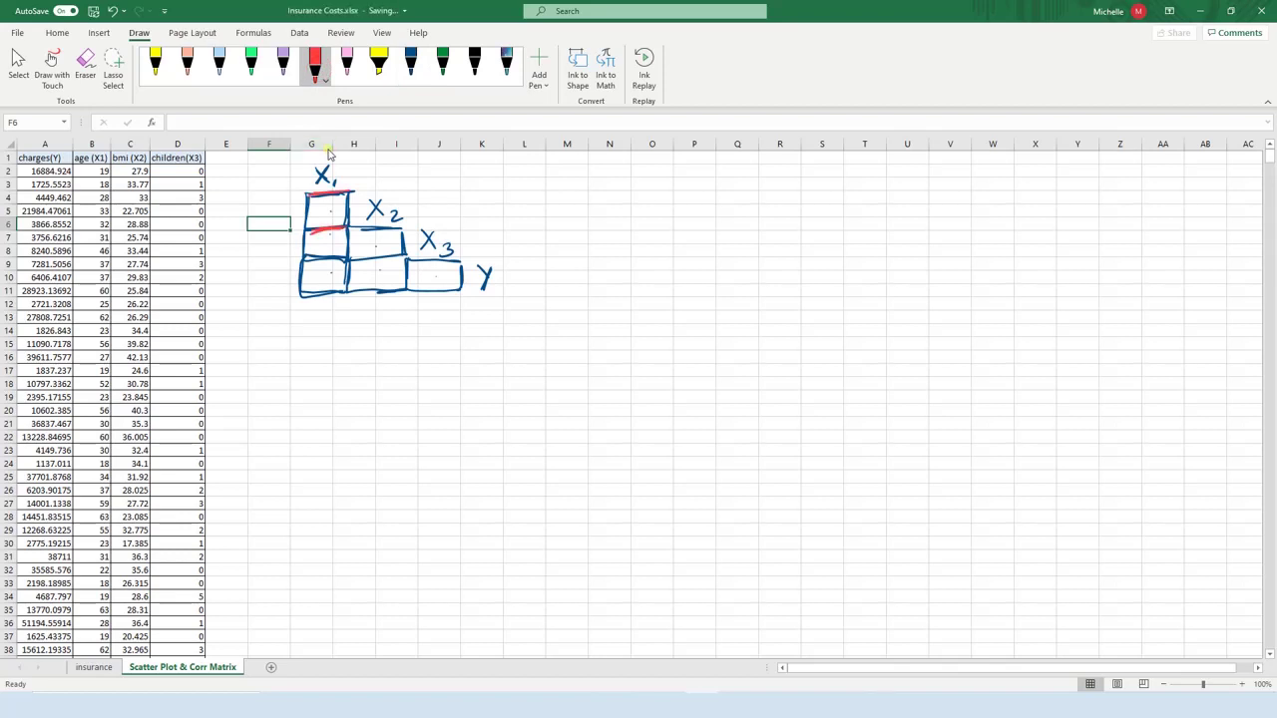
mouse_move(311, 261)
left_mouse_down()
mouse_move(342, 257)
mouse_move(328, 294)
mouse_move(339, 293)
left_mouse_up()
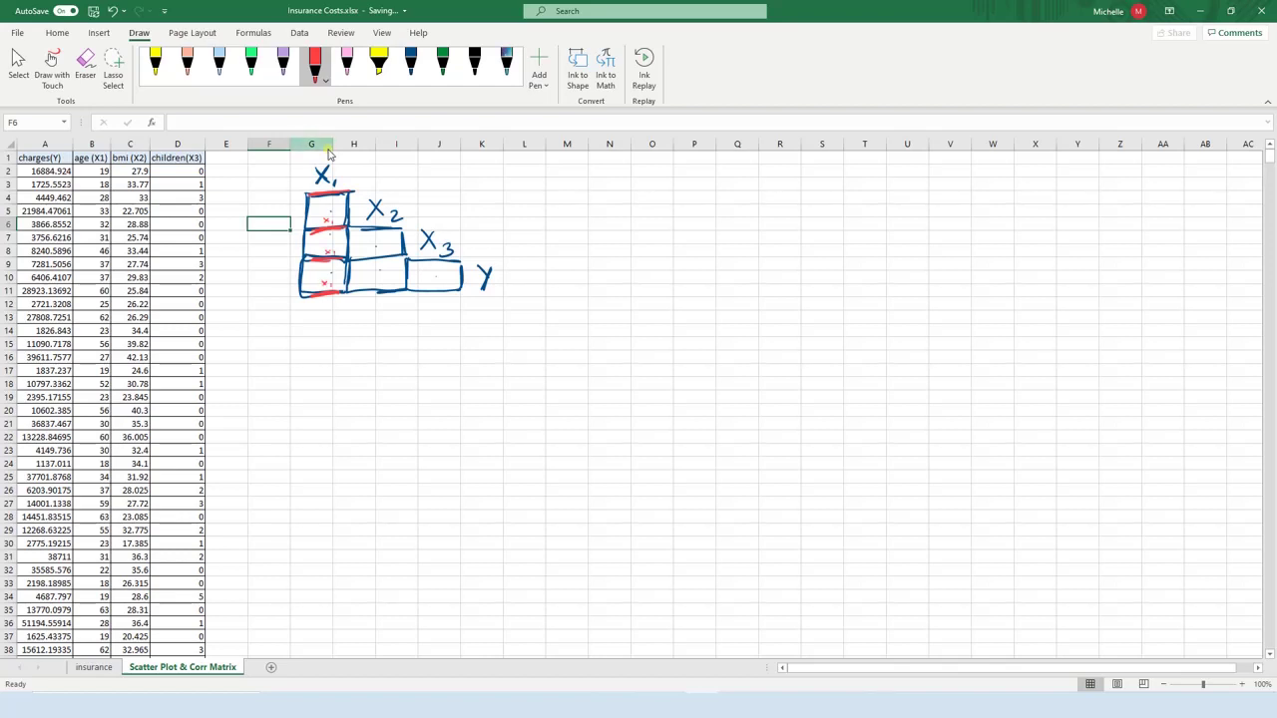
left_click(442, 65)
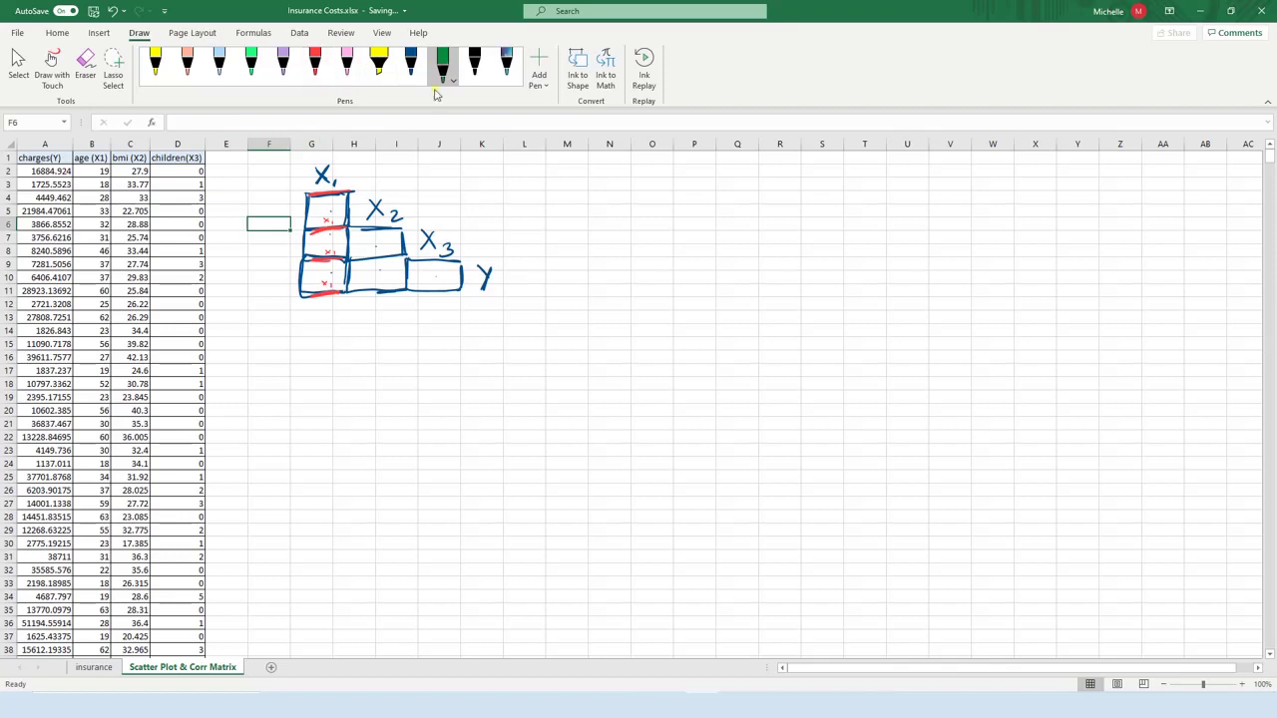
left_click_drag(360, 258, 397, 256)
left_click(346, 64)
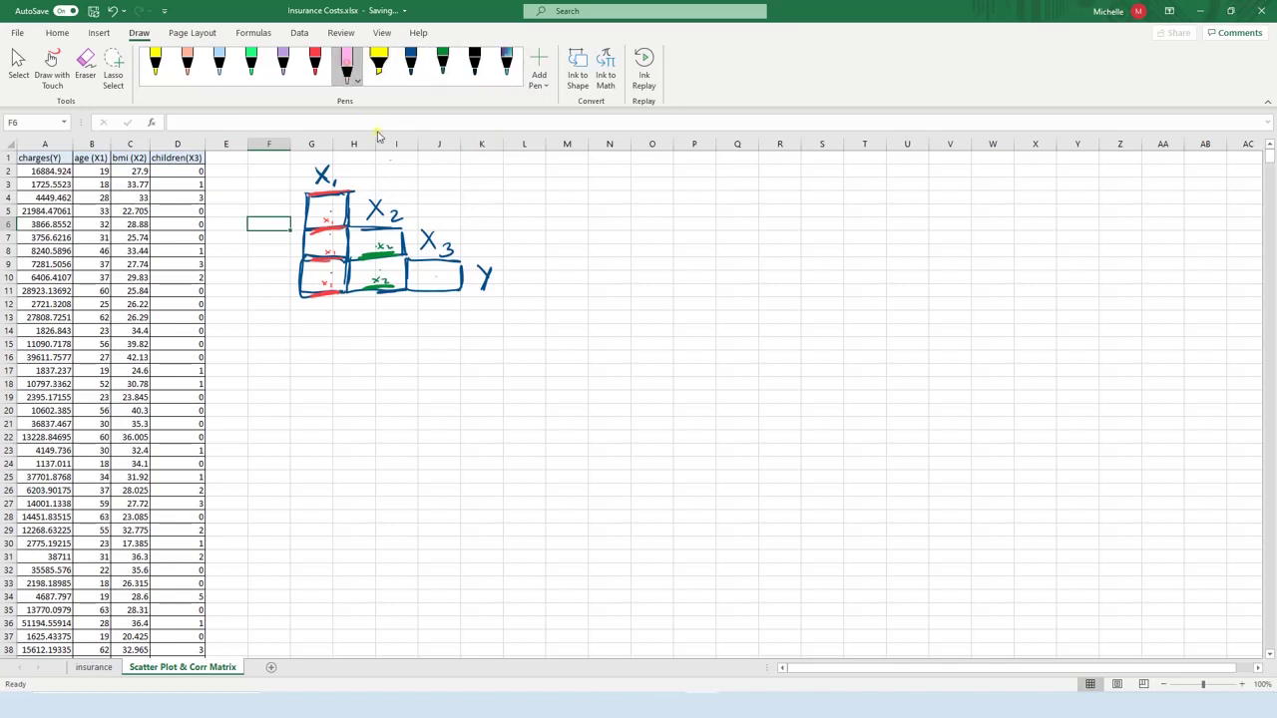
left_click_drag(413, 289, 454, 287)
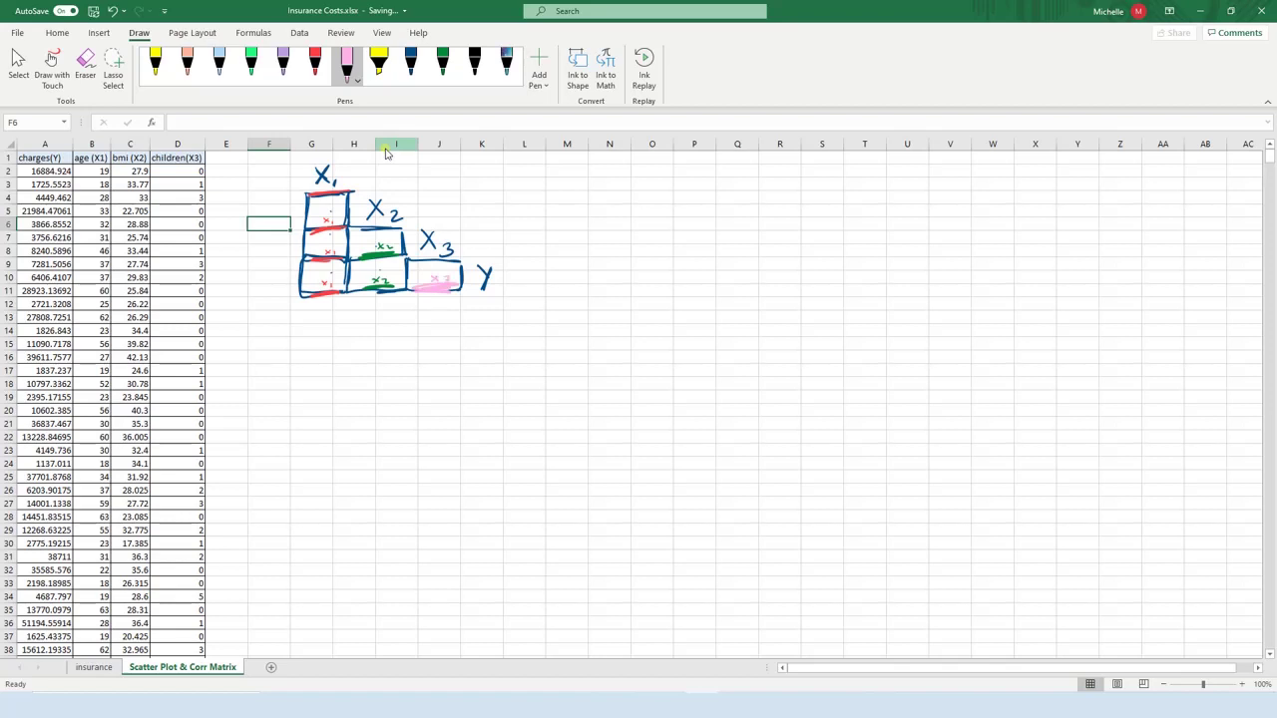
Step: Mark the vertical axes of the upper two matrix rows, with green x2 in the first row and pink x3 in the second
left_click(410, 64)
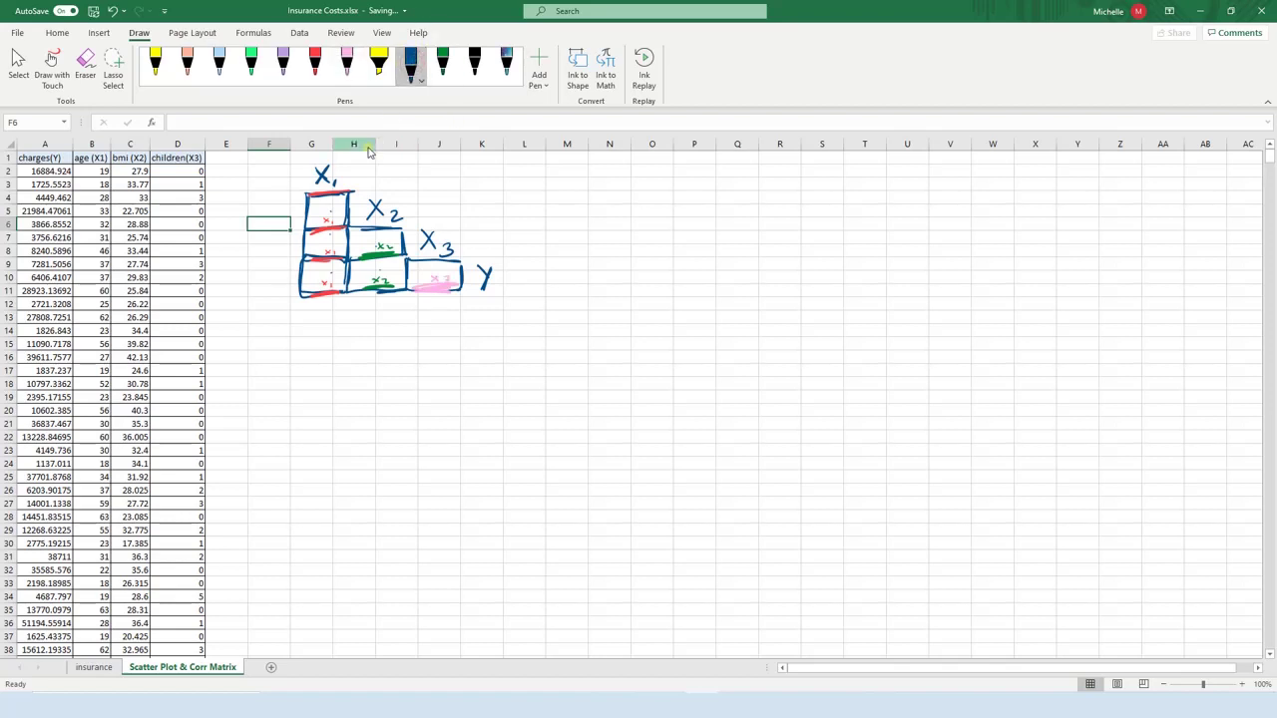
left_click(314, 64)
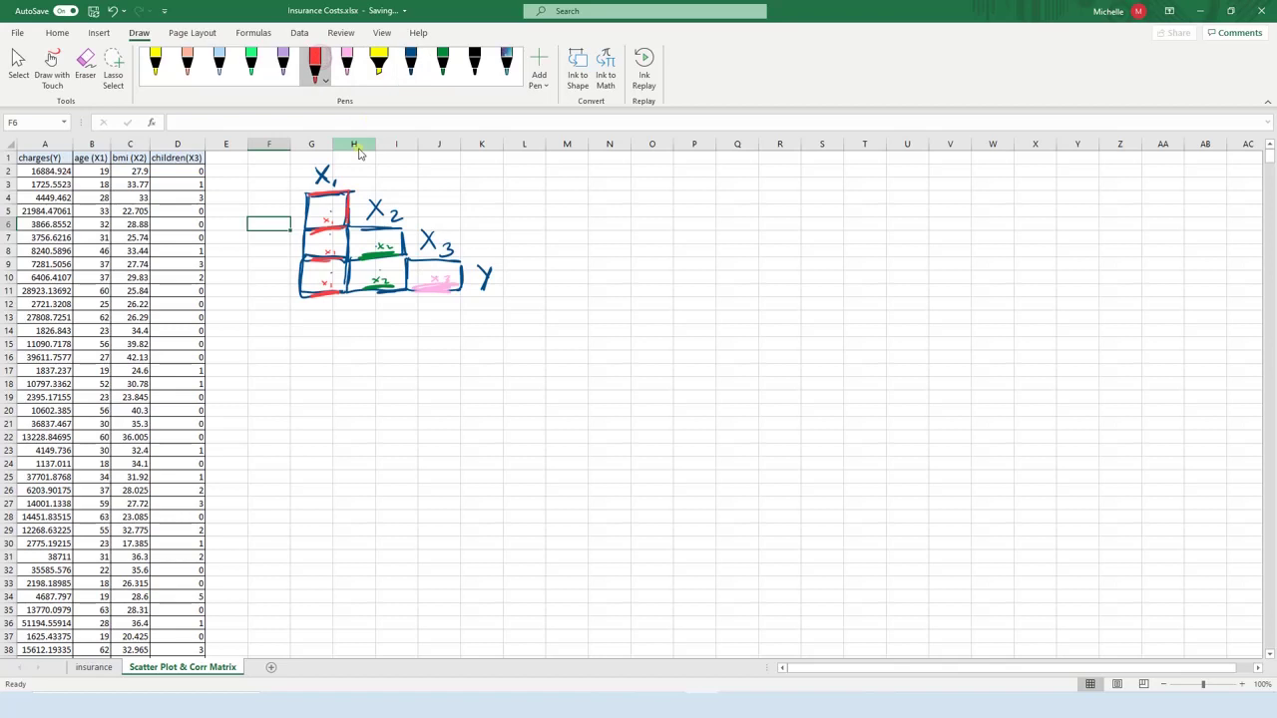
left_click(442, 65)
left_click_drag(347, 203, 347, 218)
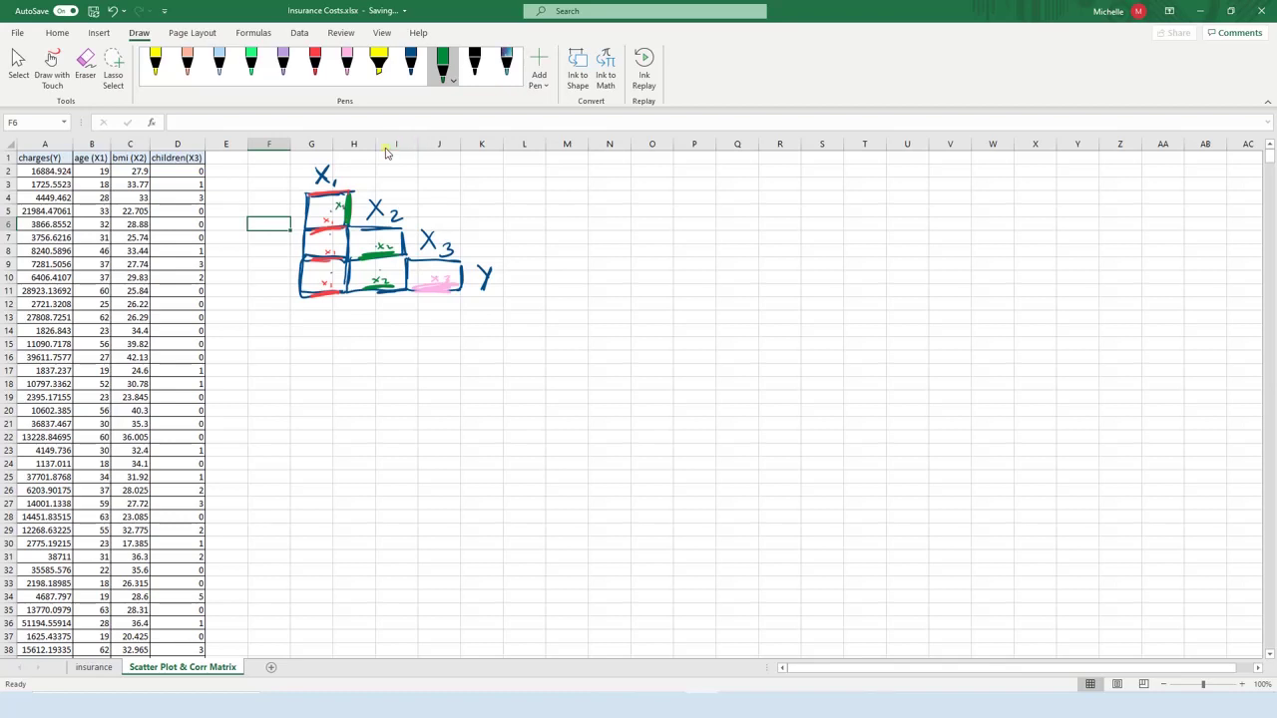
key("Left")
key("Left")
key("Left")
key("space")
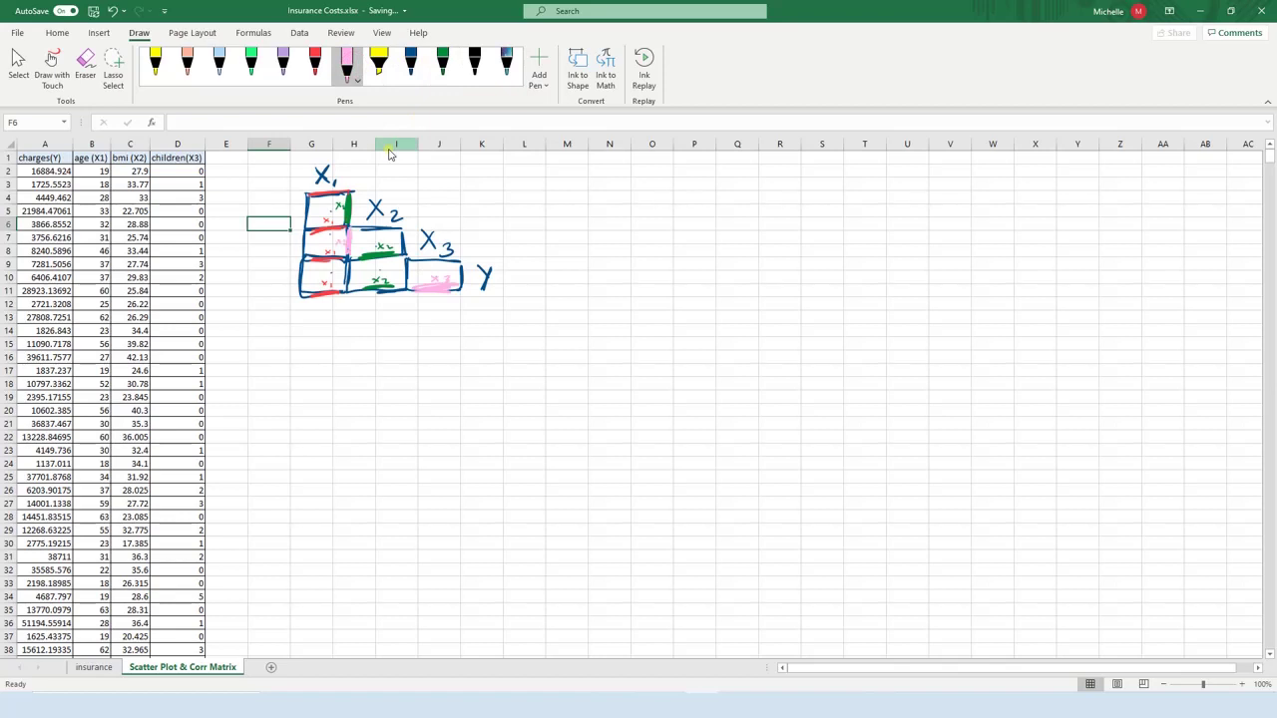
left_click_drag(404, 230, 406, 253)
Step: Mark the vertical axes of the lowest matrix row with black Y, and frame the X1, X2, X3 and Y labels in black
left_click(442, 65)
left_click(473, 65)
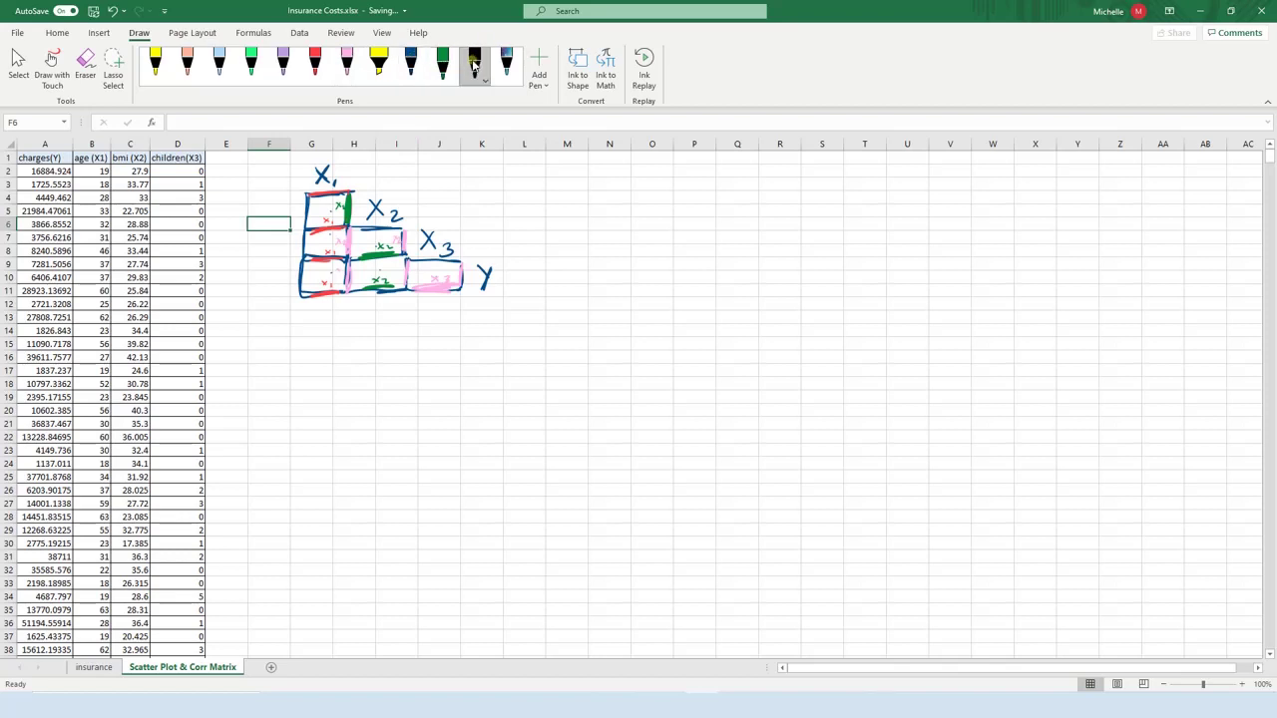
mouse_move(348, 264)
left_mouse_down()
mouse_move(346, 289)
mouse_move(460, 288)
left_mouse_up()
left_click_drag(336, 265, 339, 279)
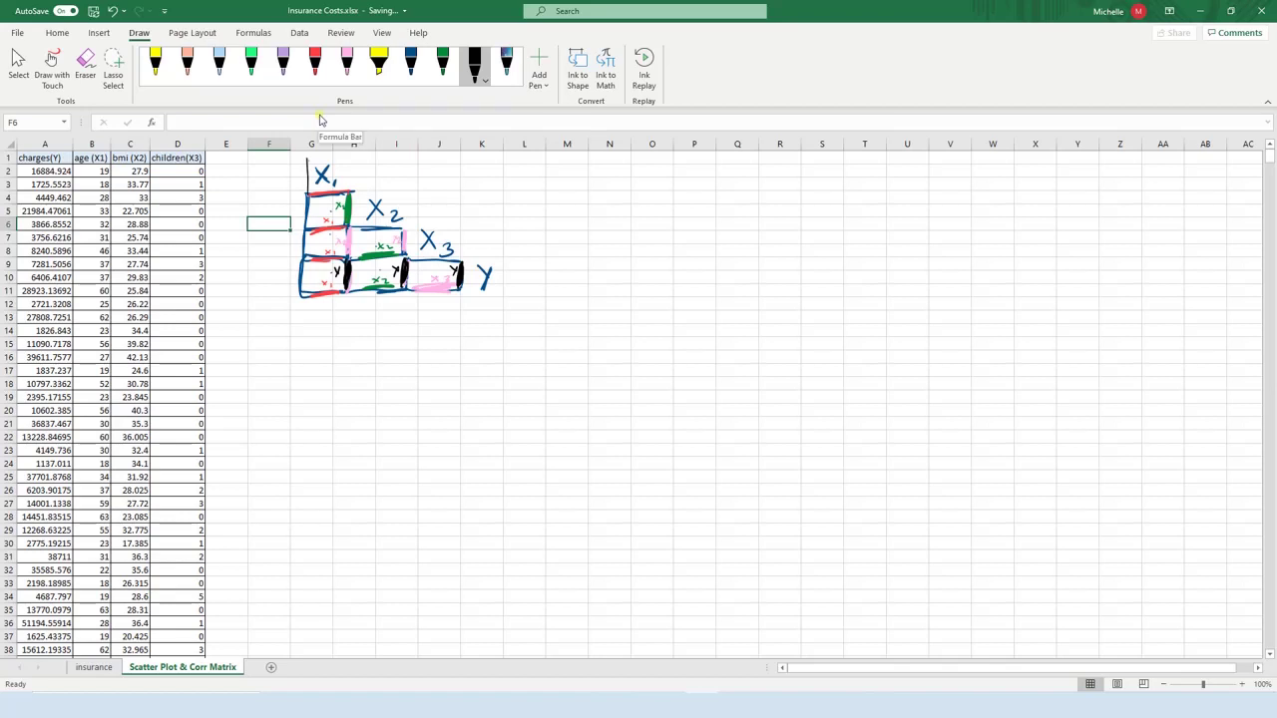
left_click_drag(308, 157, 351, 187)
left_click_drag(459, 225, 461, 262)
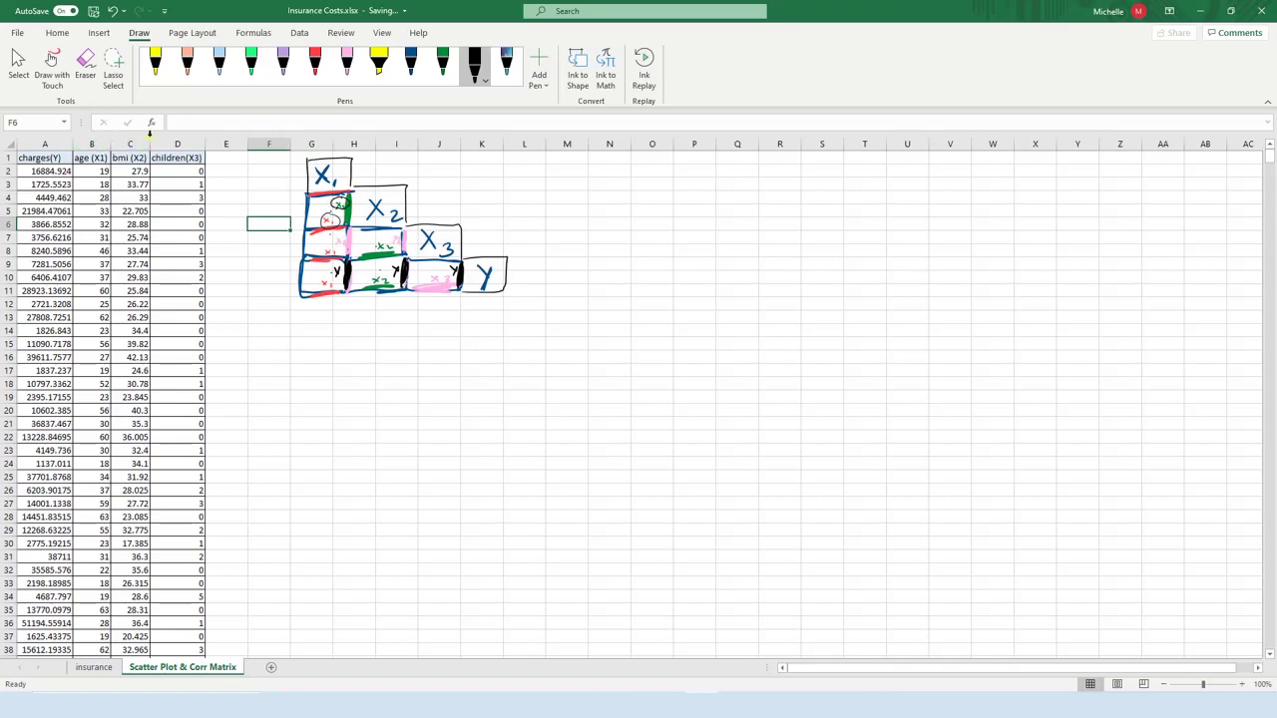
left_click(98, 34)
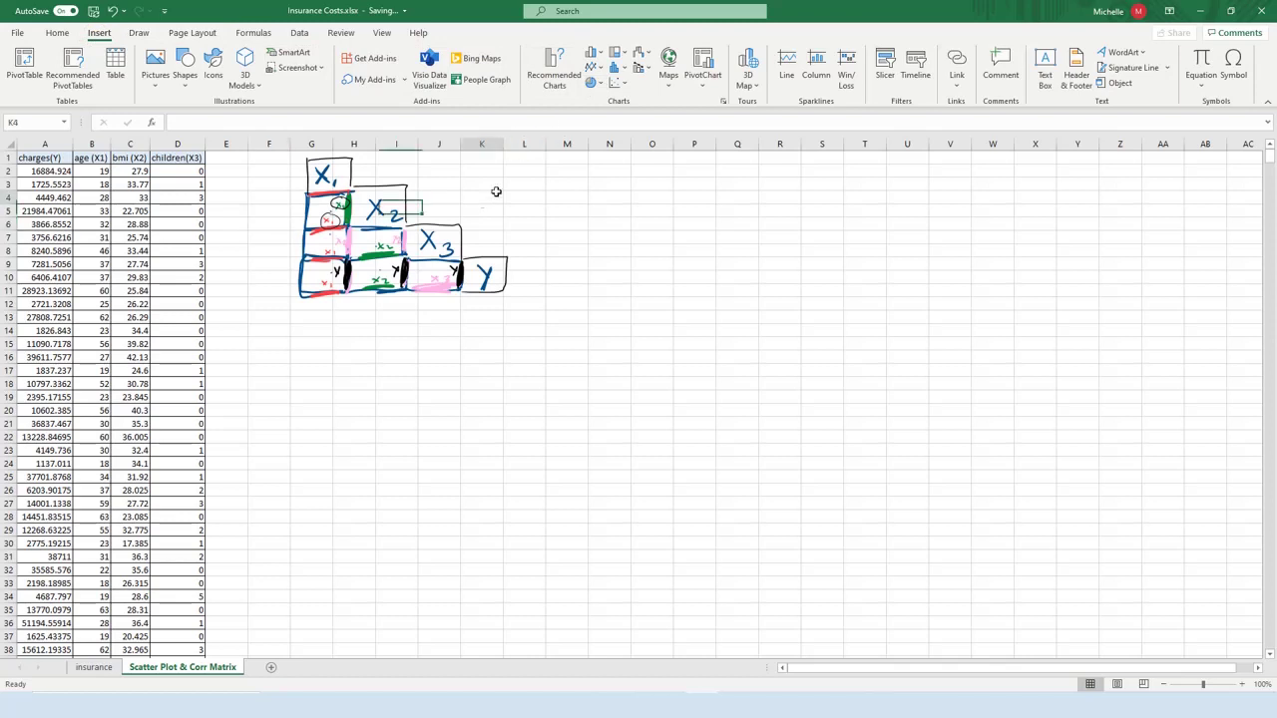
left_click(532, 182)
left_click(321, 315)
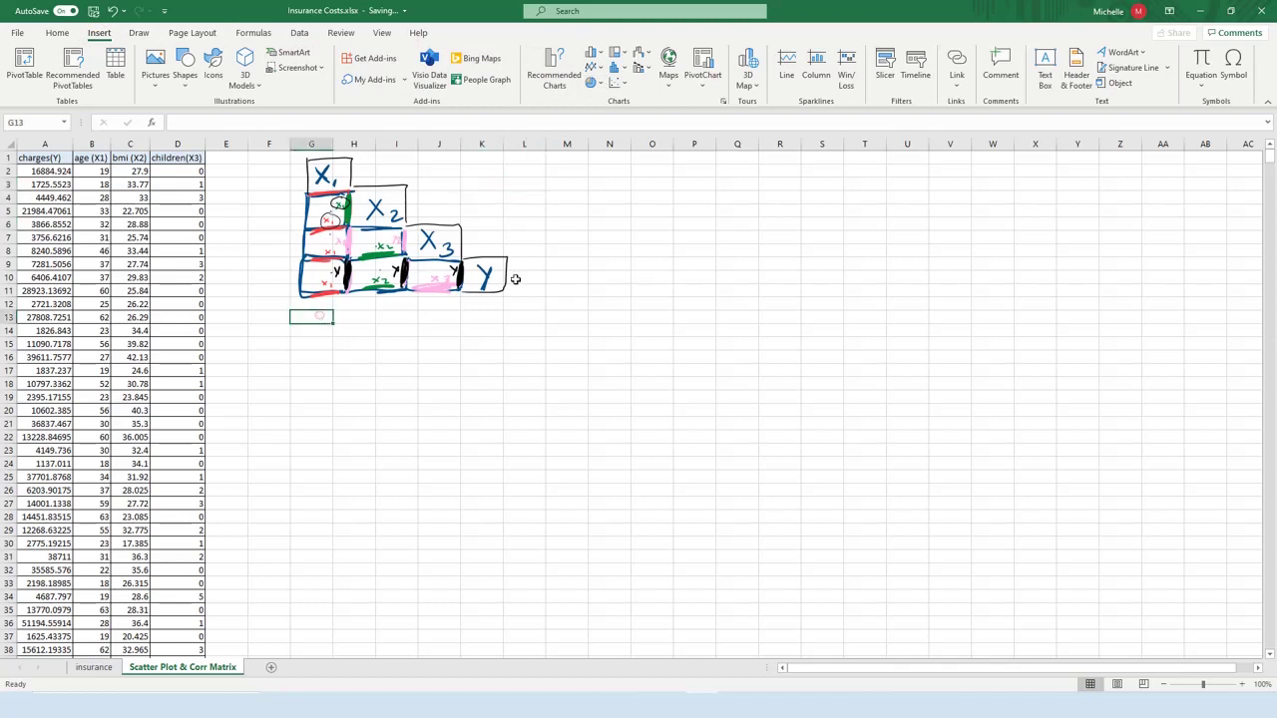
left_click(625, 90)
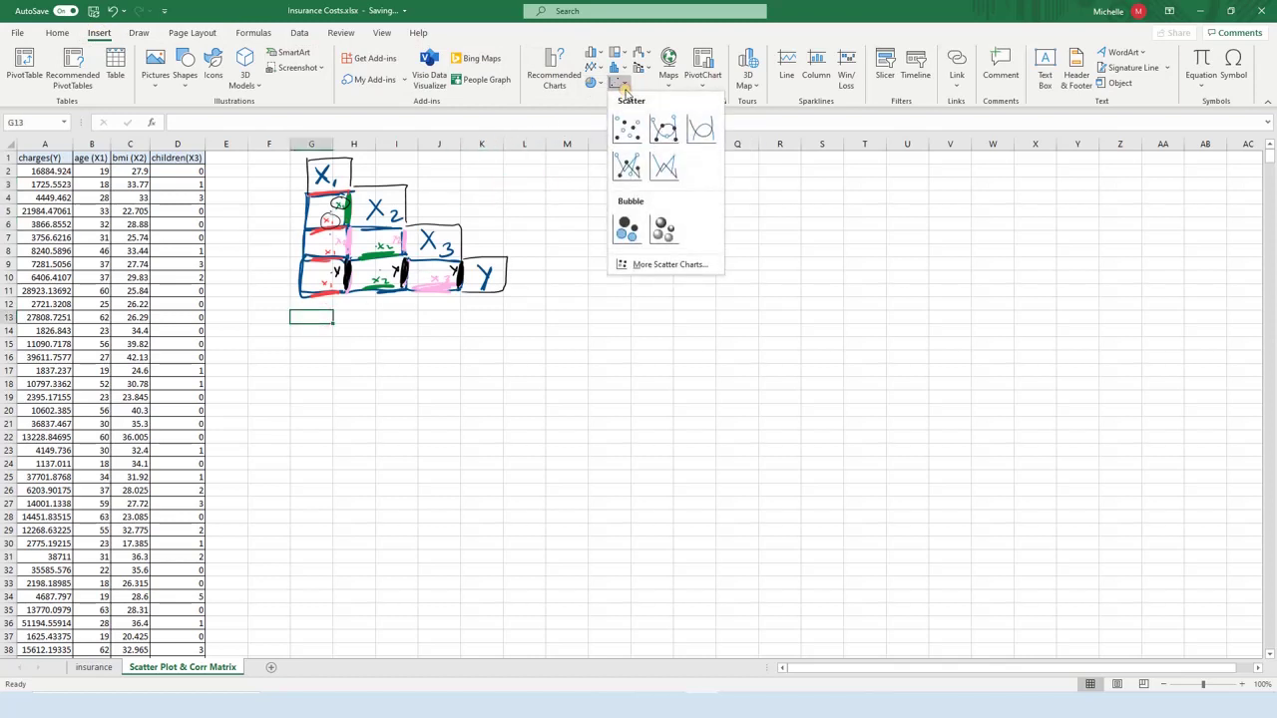
left_click(625, 131)
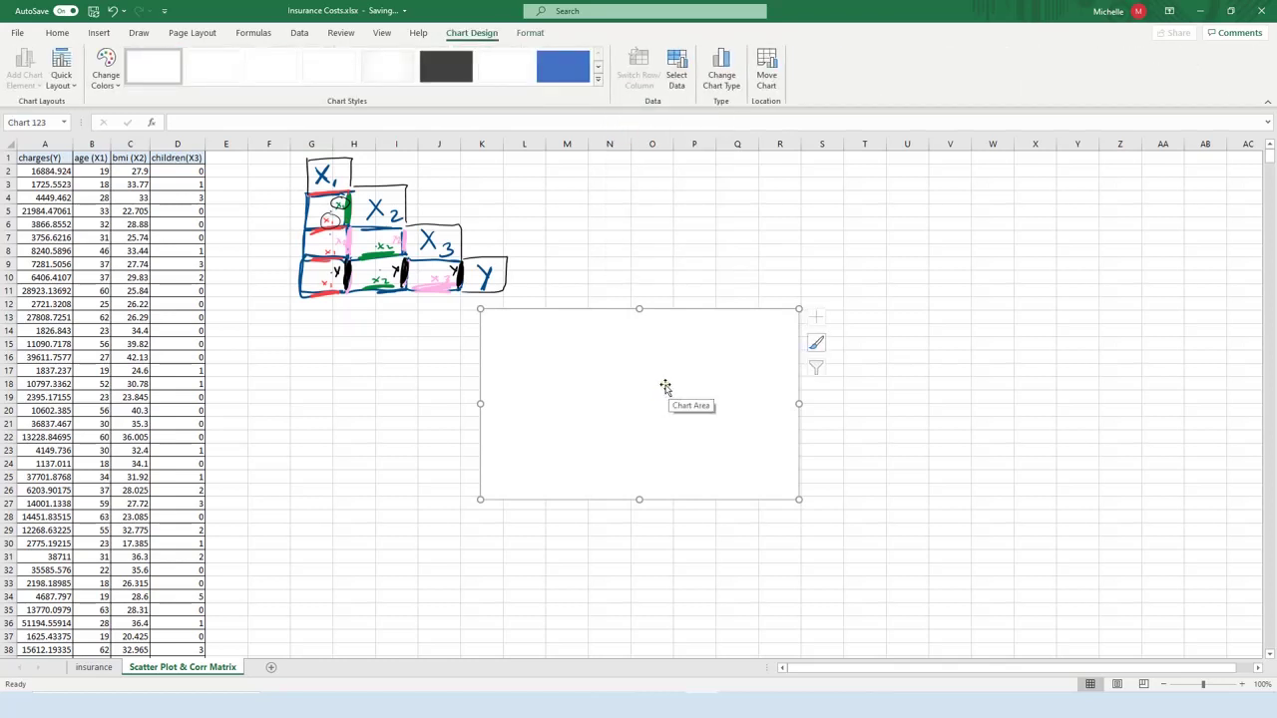
key("Delete")
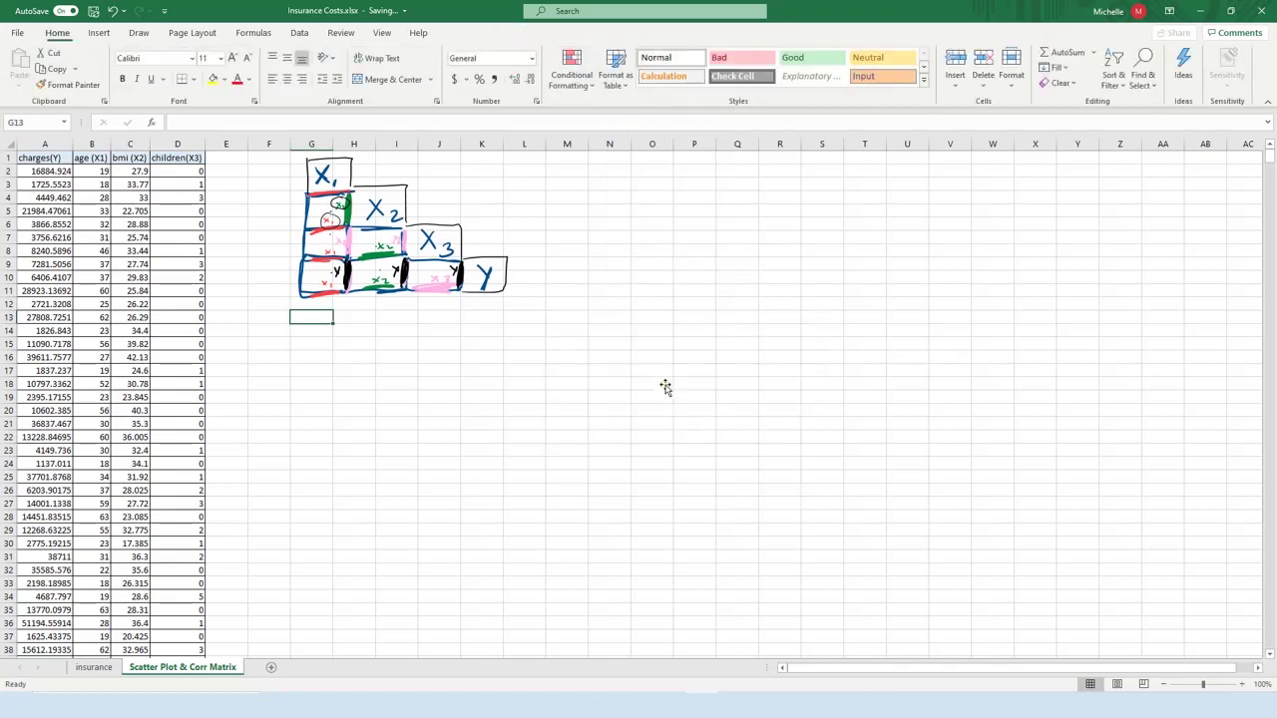
Step: Insert a blank markers-only scatter chart and place it directly beneath the hand-drawn matrix
left_click(104, 34)
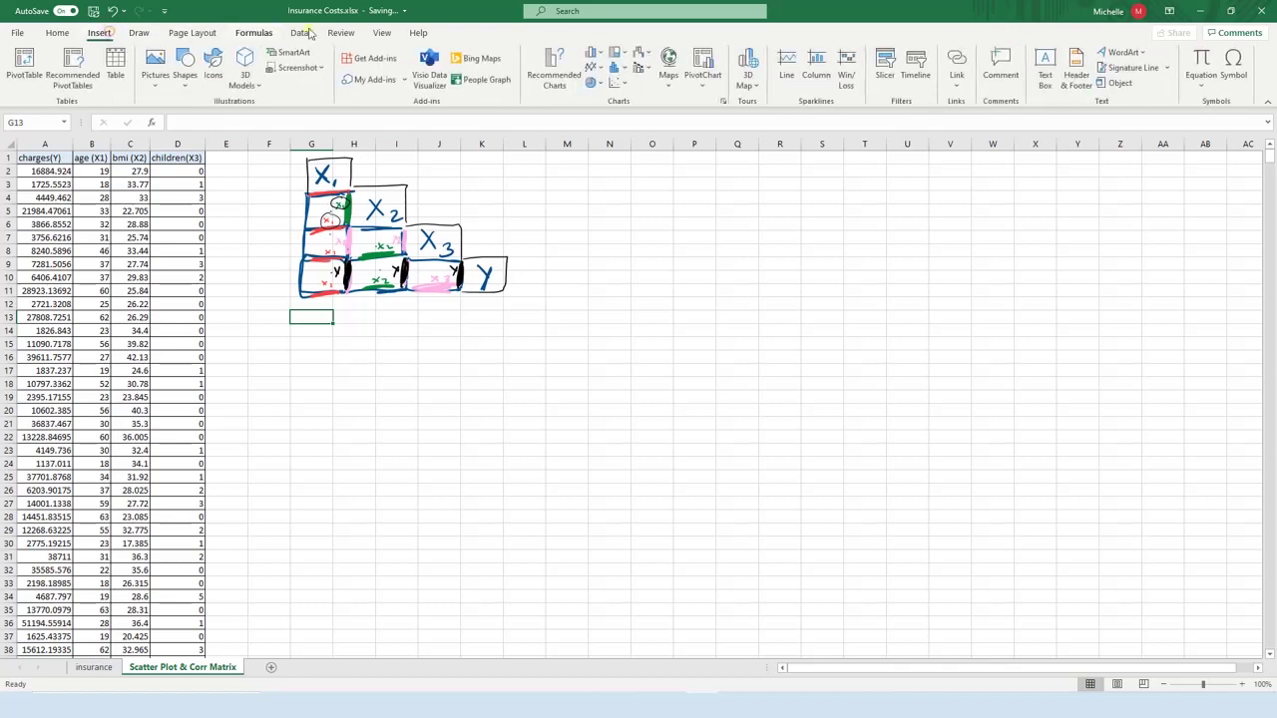
left_click(618, 86)
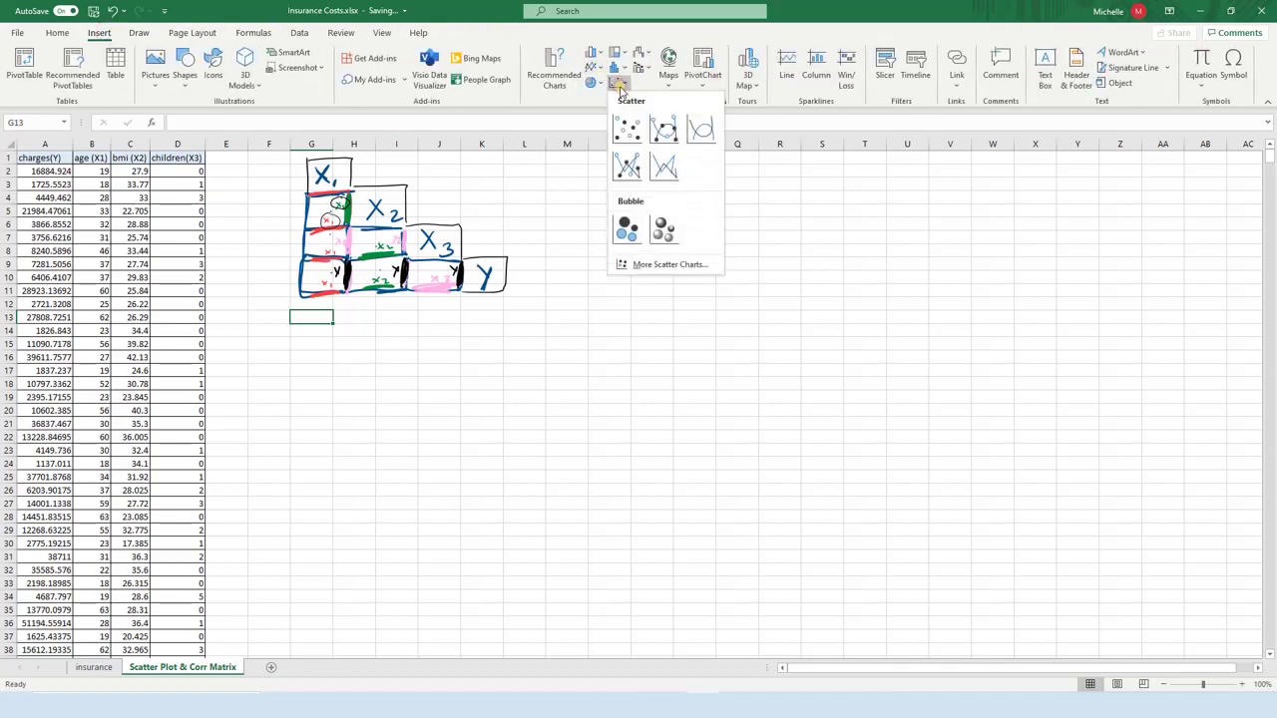
left_click(621, 126)
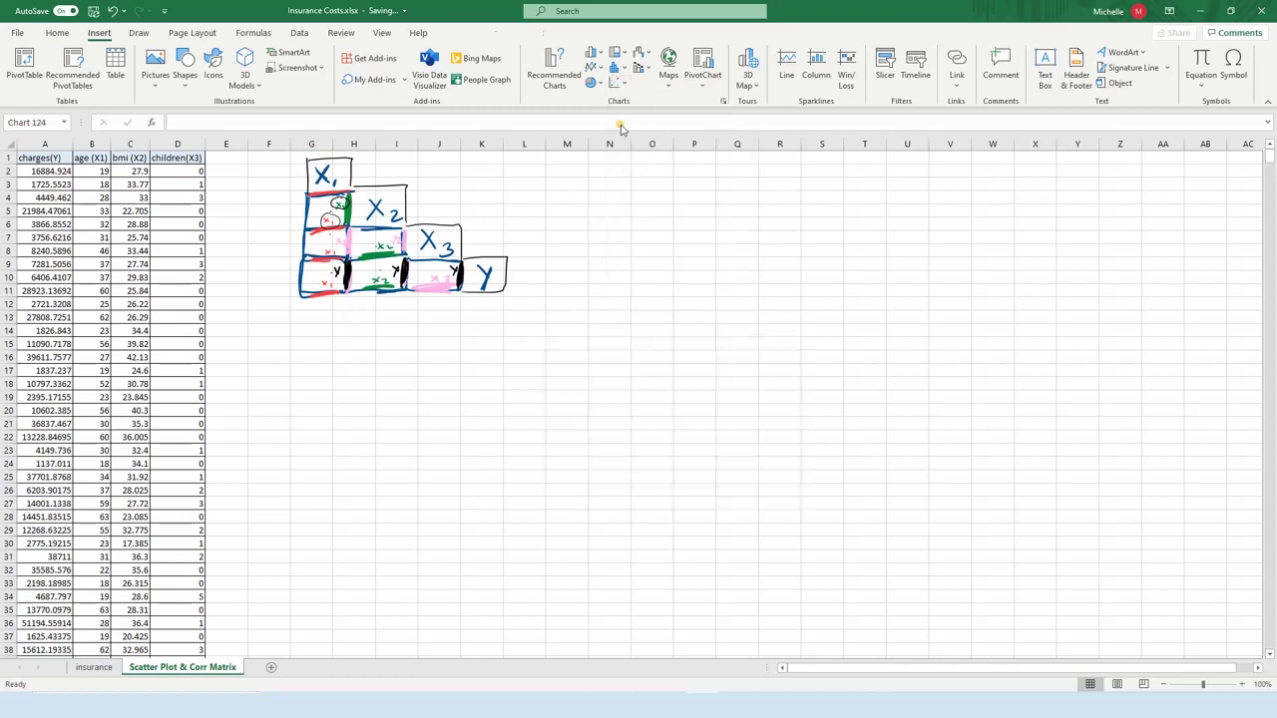
left_click_drag(636, 351, 429, 352)
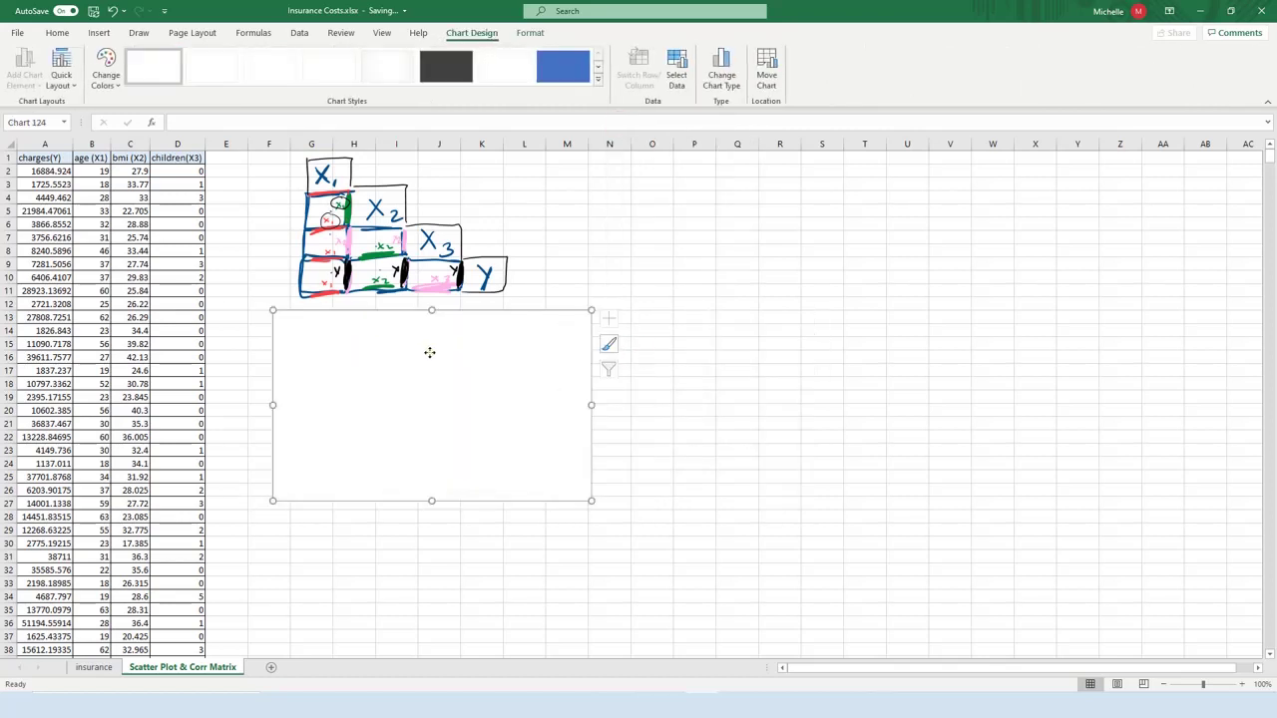
Step: Add a data series to the blank scatter chart, with the age (X1) values in B2:B1339 as its X values
right_click(429, 352)
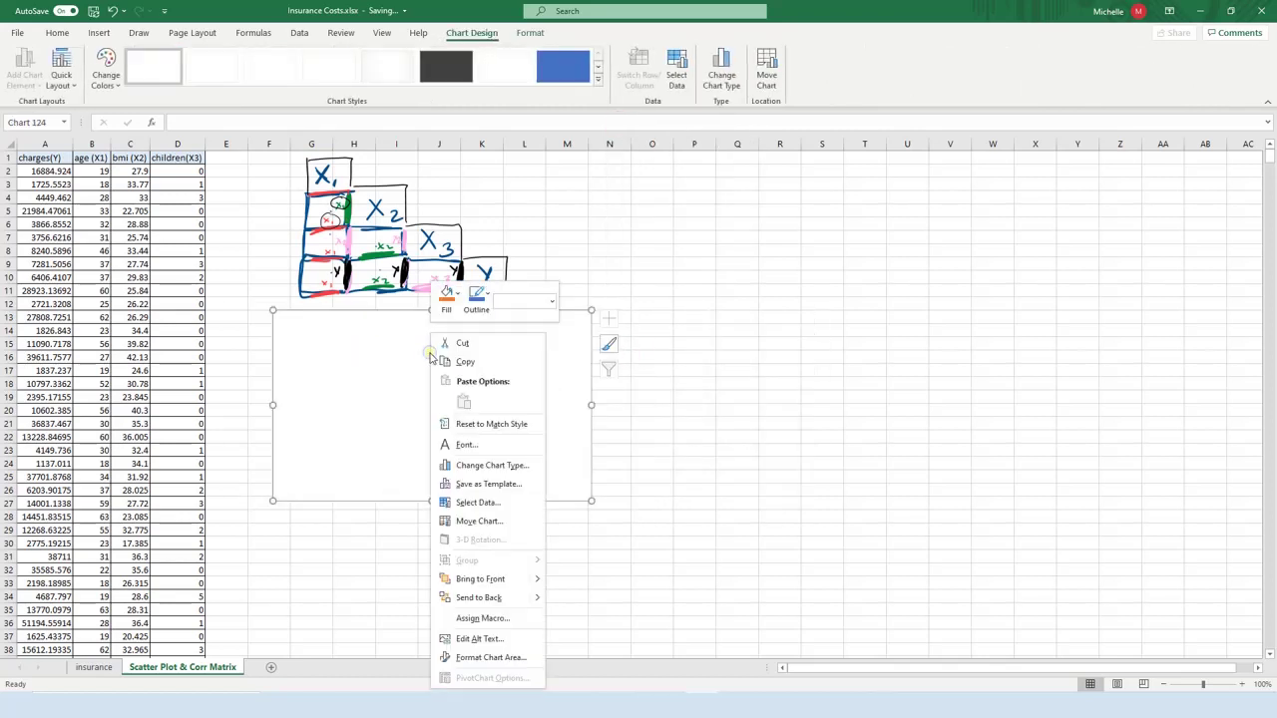
left_click(492, 502)
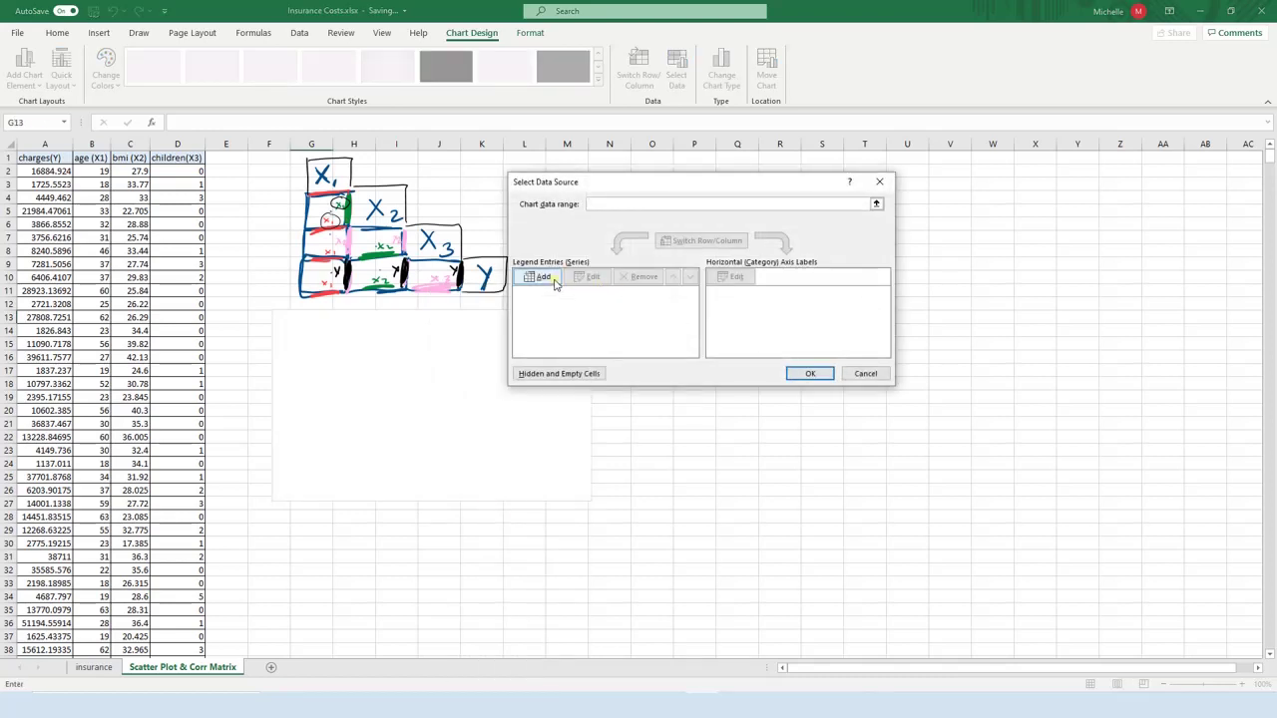
left_click(554, 283)
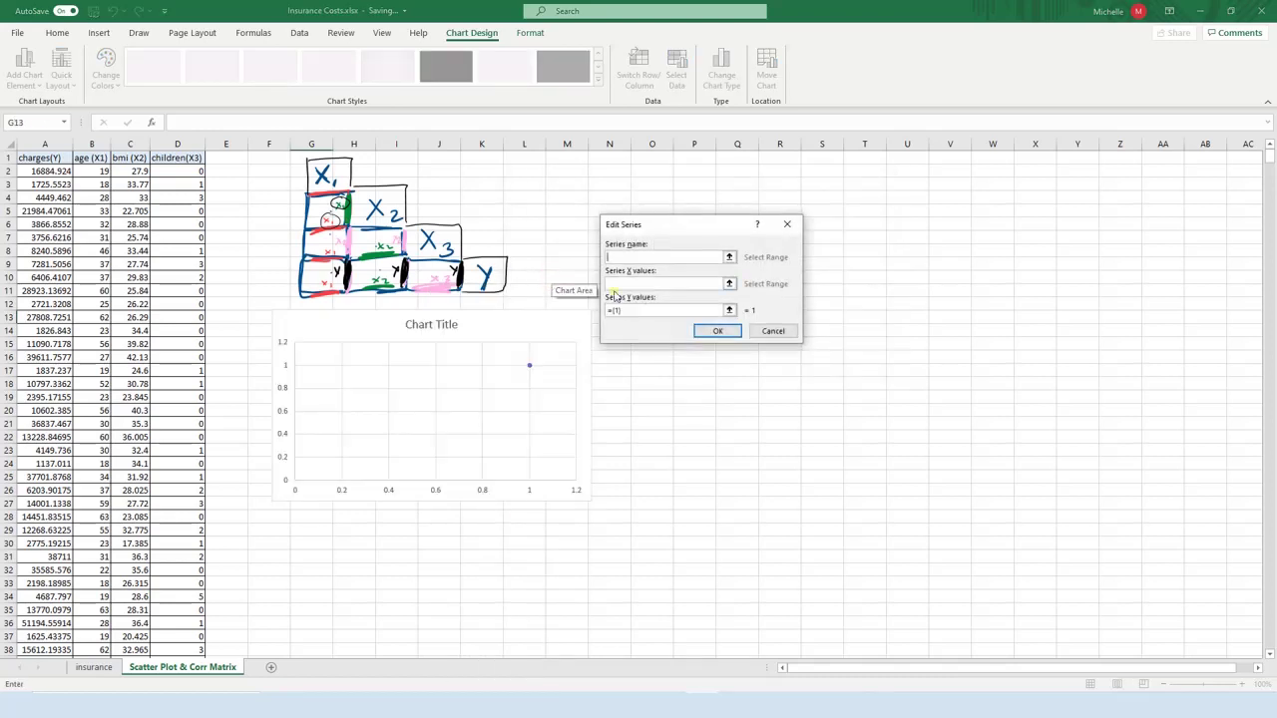
left_click(651, 286)
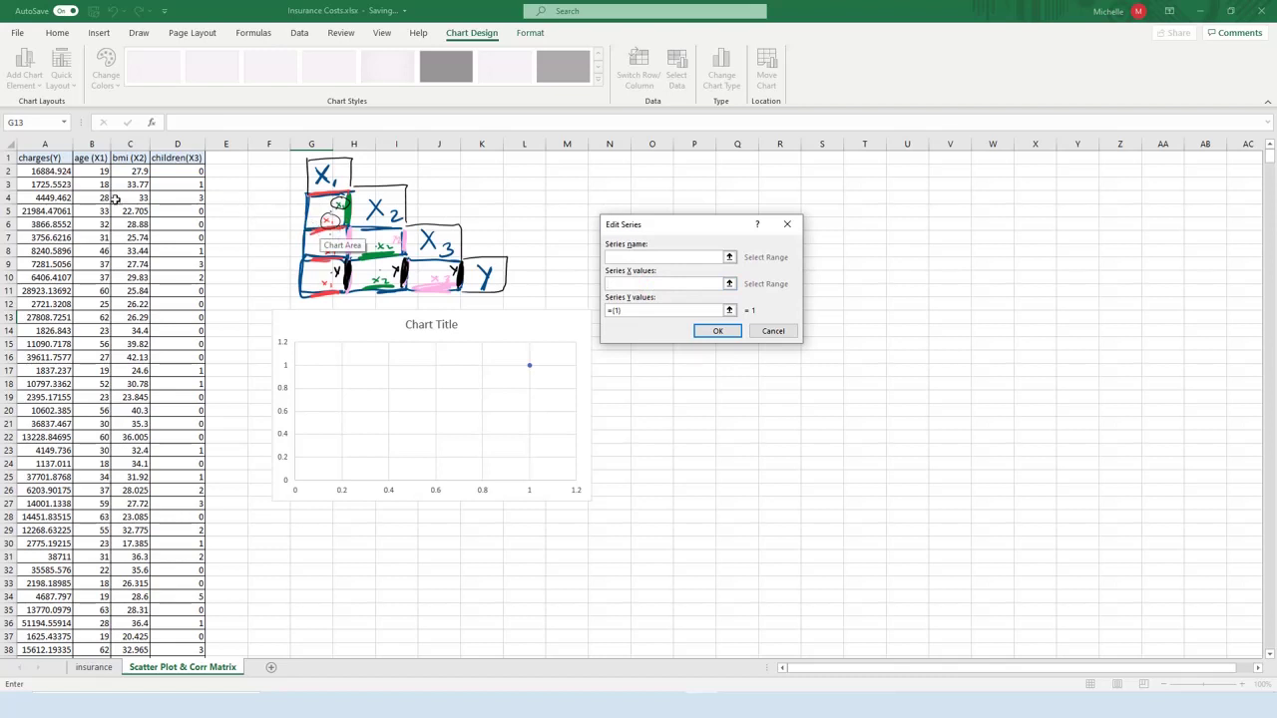
left_click(88, 171)
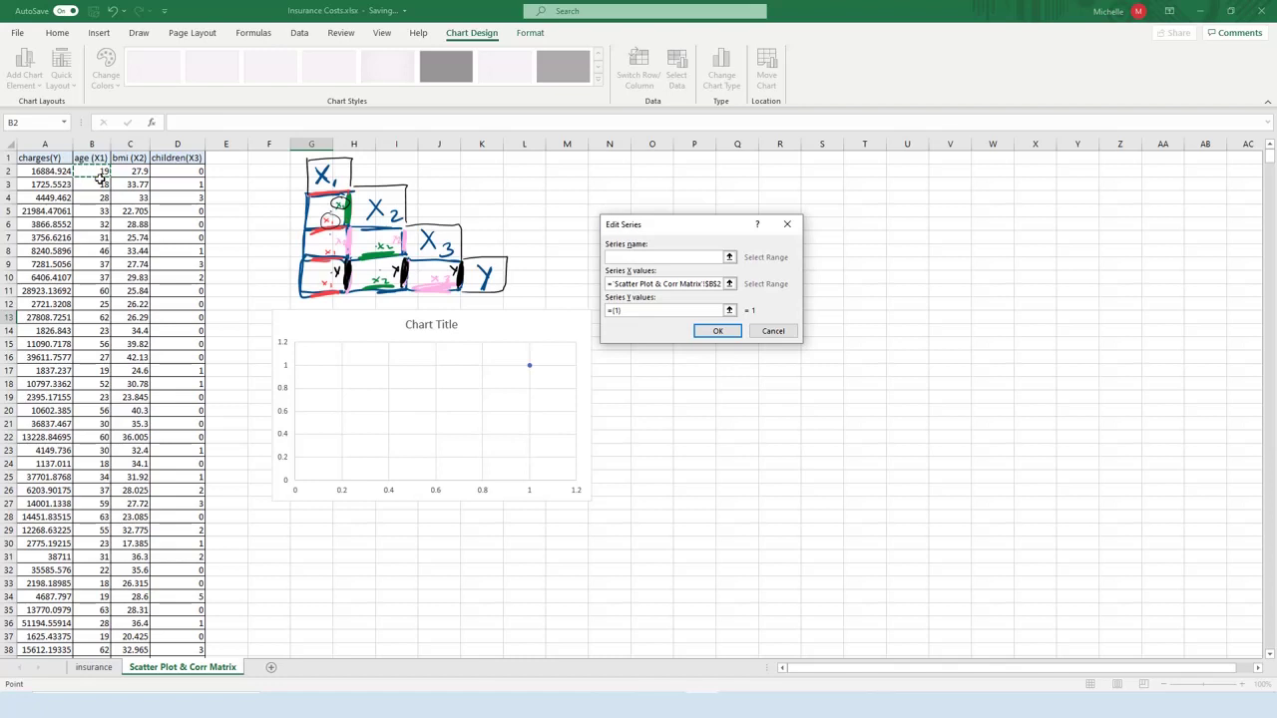
key("ctrl+shift+Down")
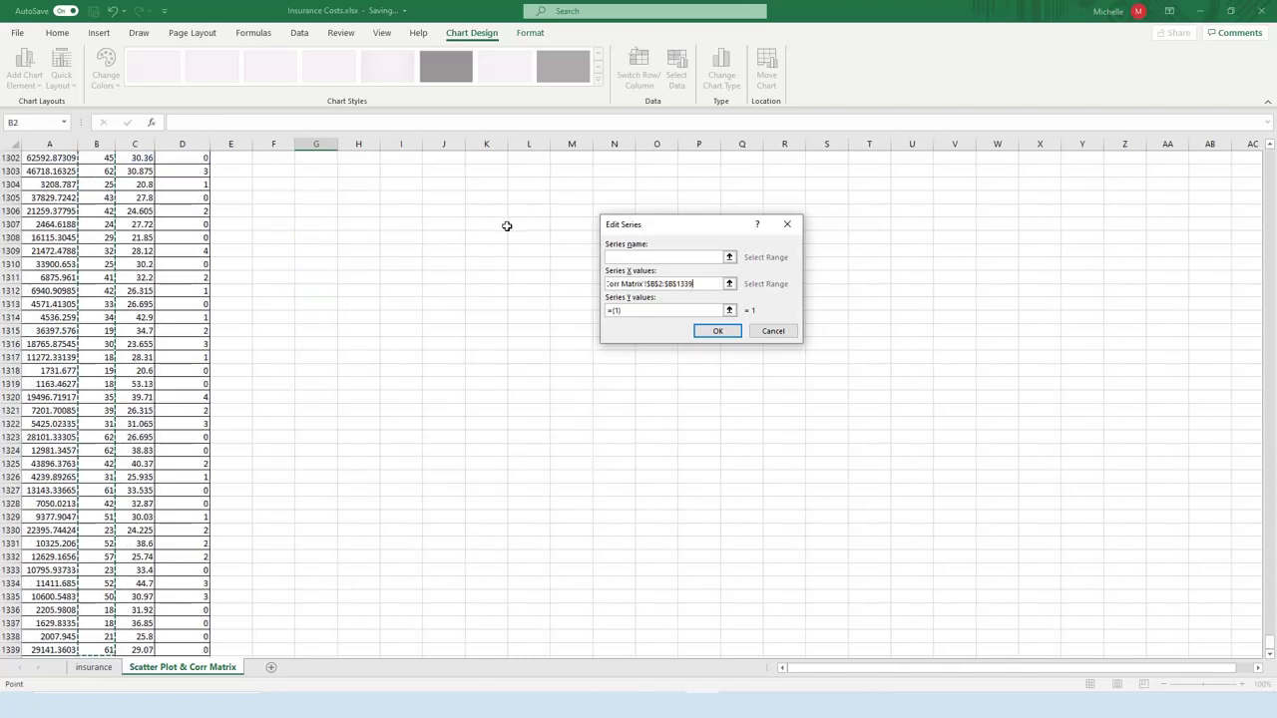
Step: Set the new series' Y values to the bmi (X2) data in C2:C1339
left_click(639, 311)
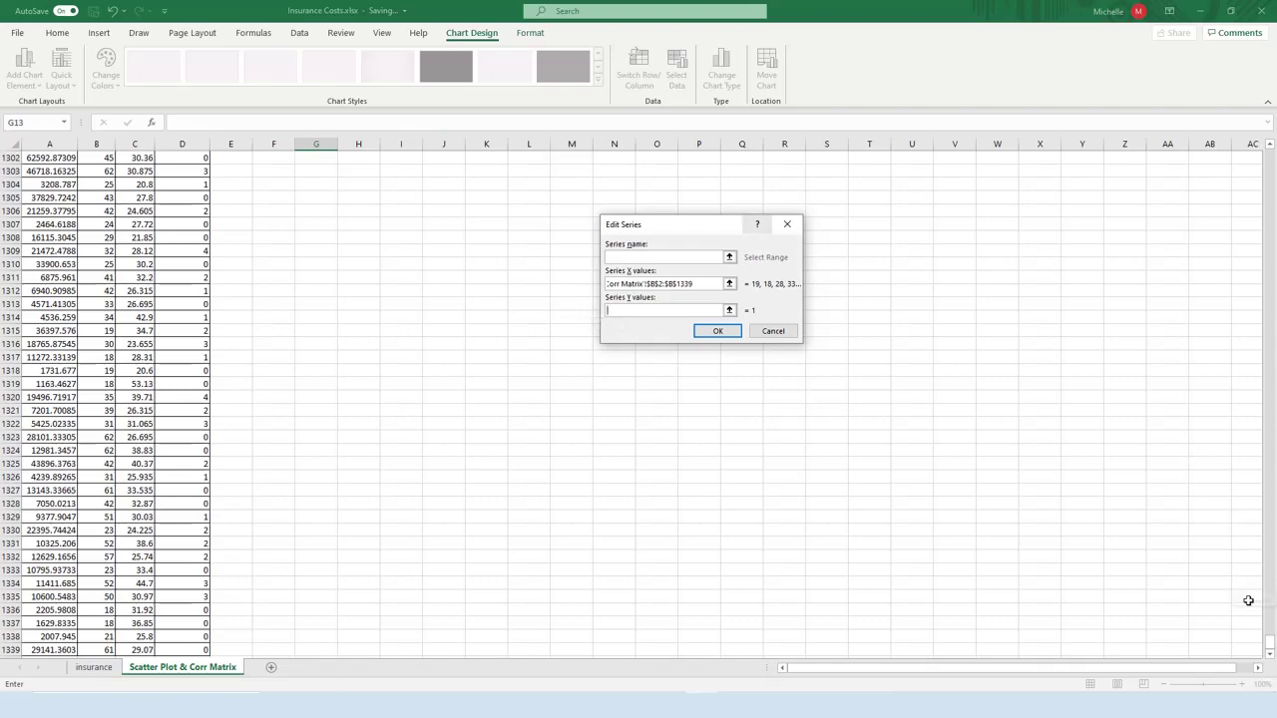
left_click_drag(1268, 649, 1268, 154)
left_click(130, 172)
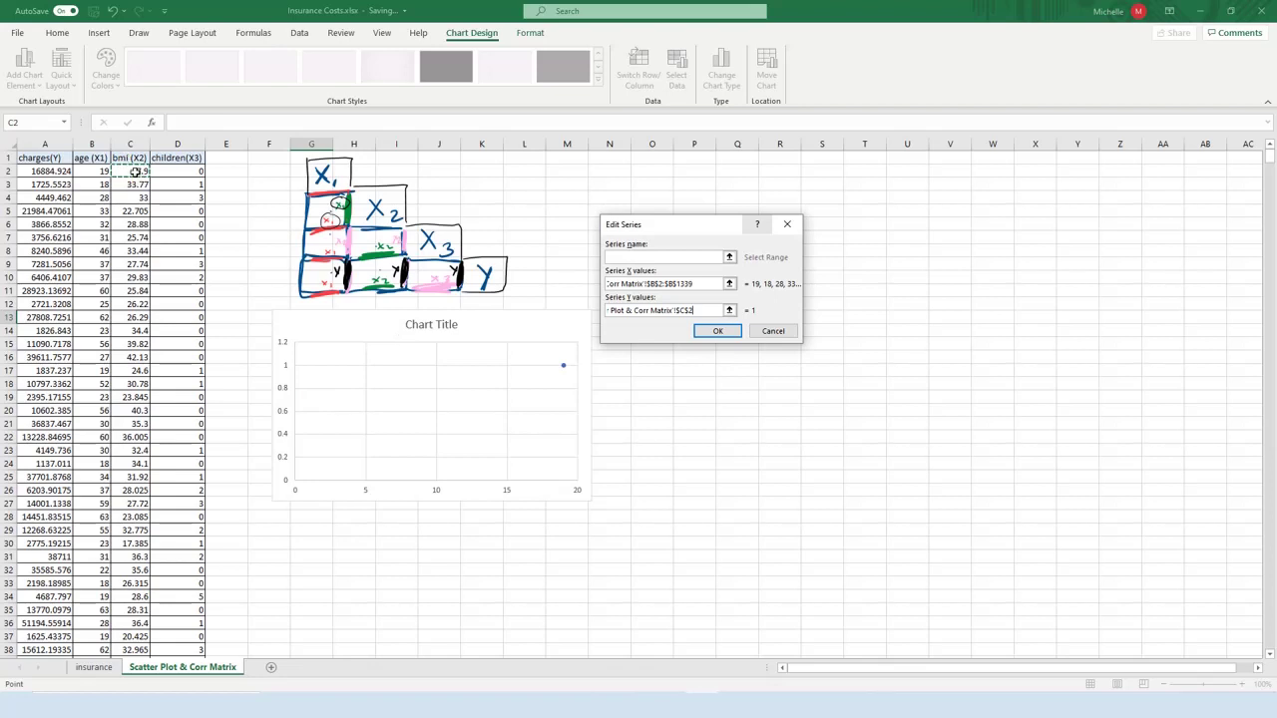
key("ctrl+shift+Down")
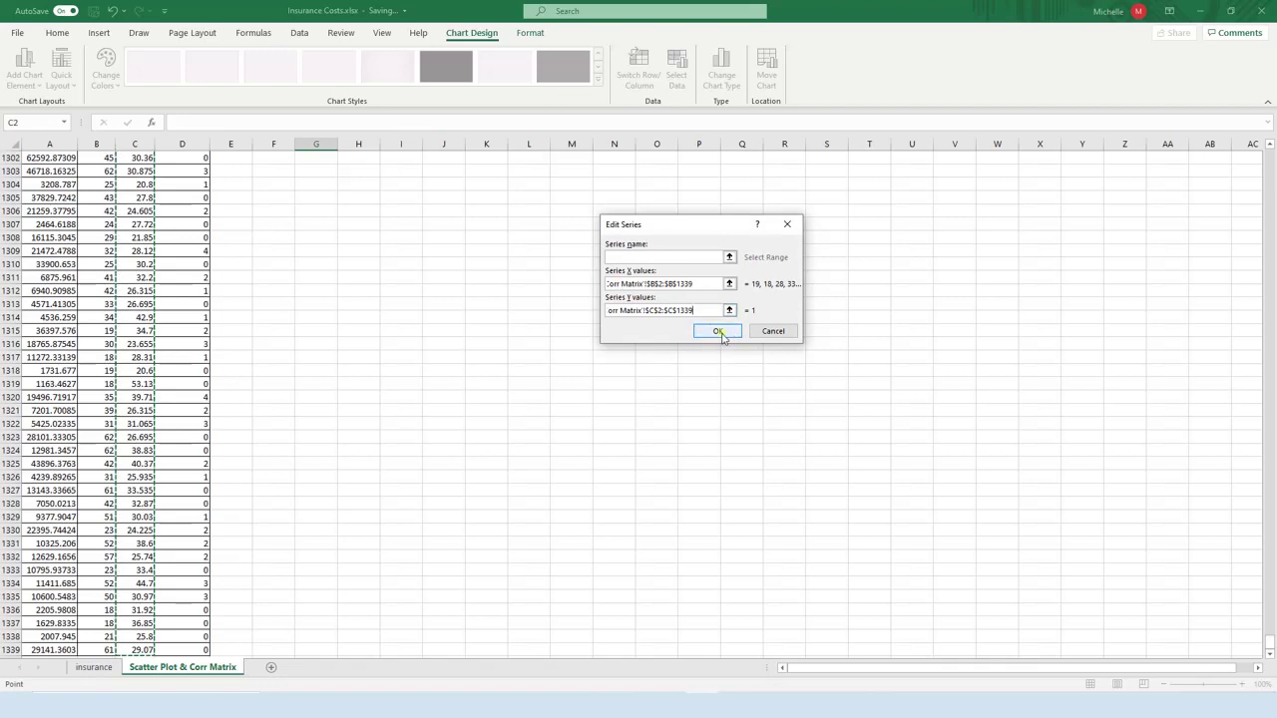
Step: Name the series "X1 v X2" and apply the data source to the chart
left_click(627, 257)
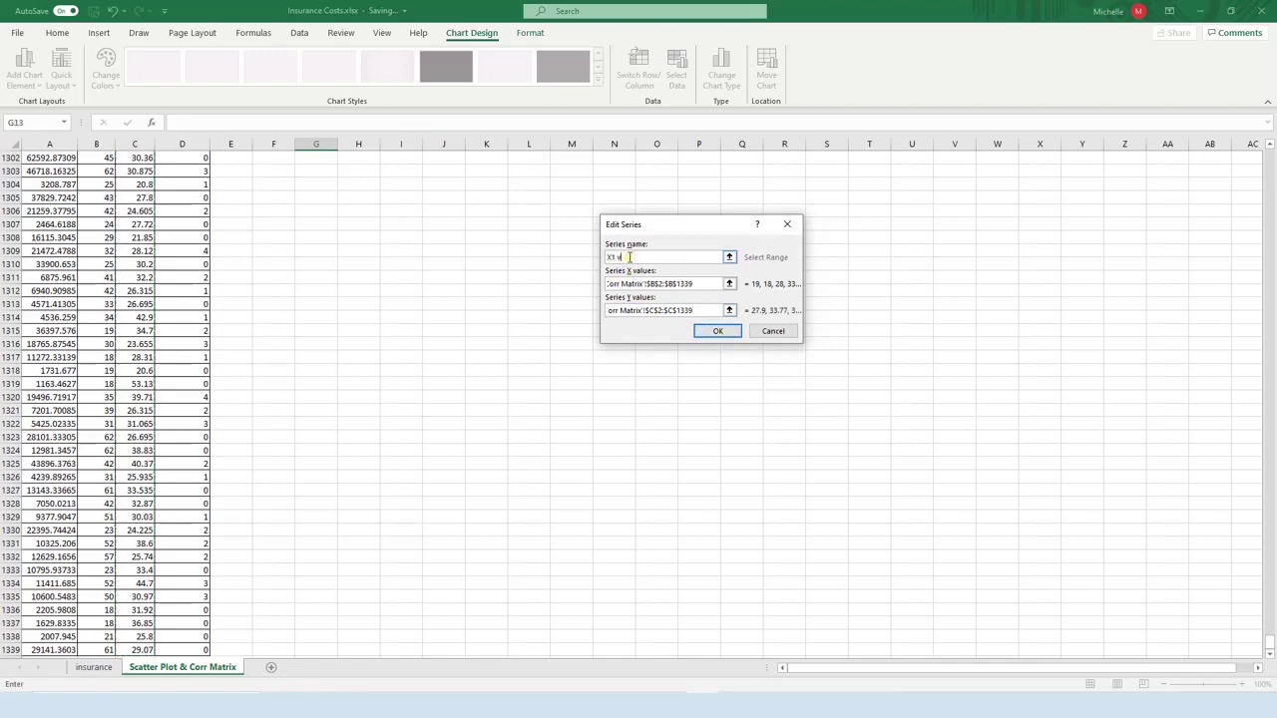
type("X1 v X2")
left_click(718, 331)
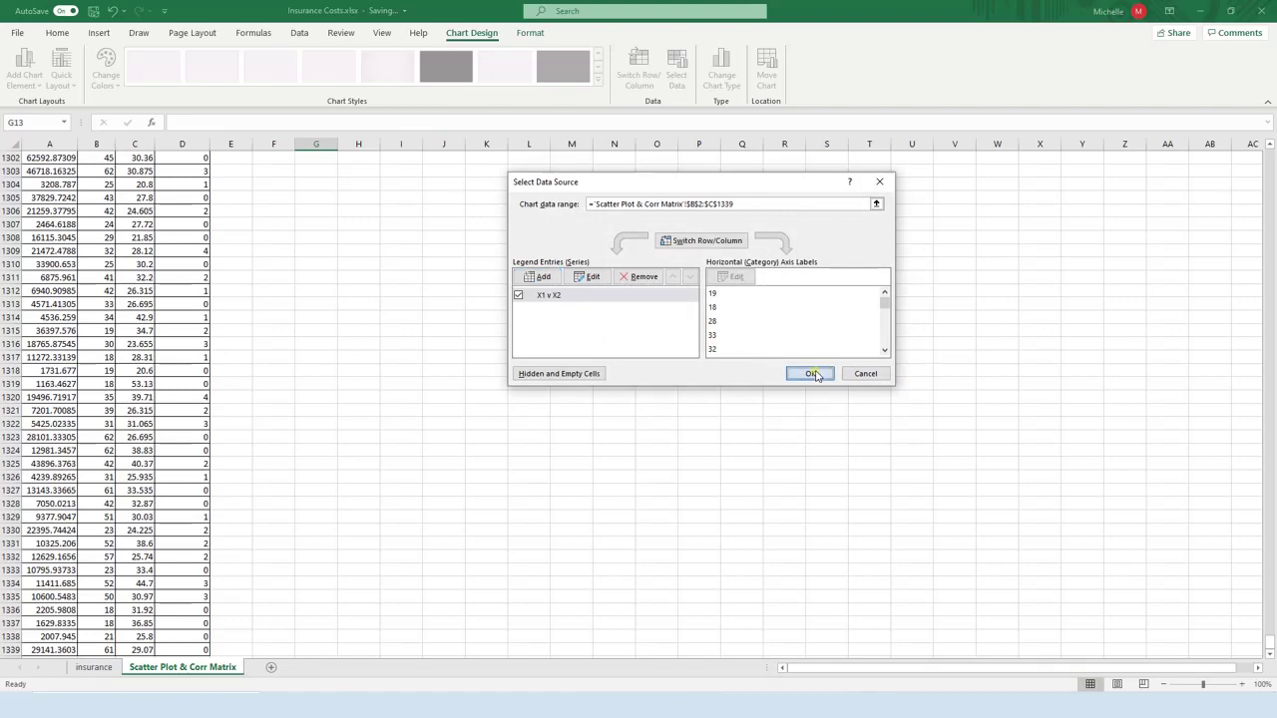
left_click(814, 375)
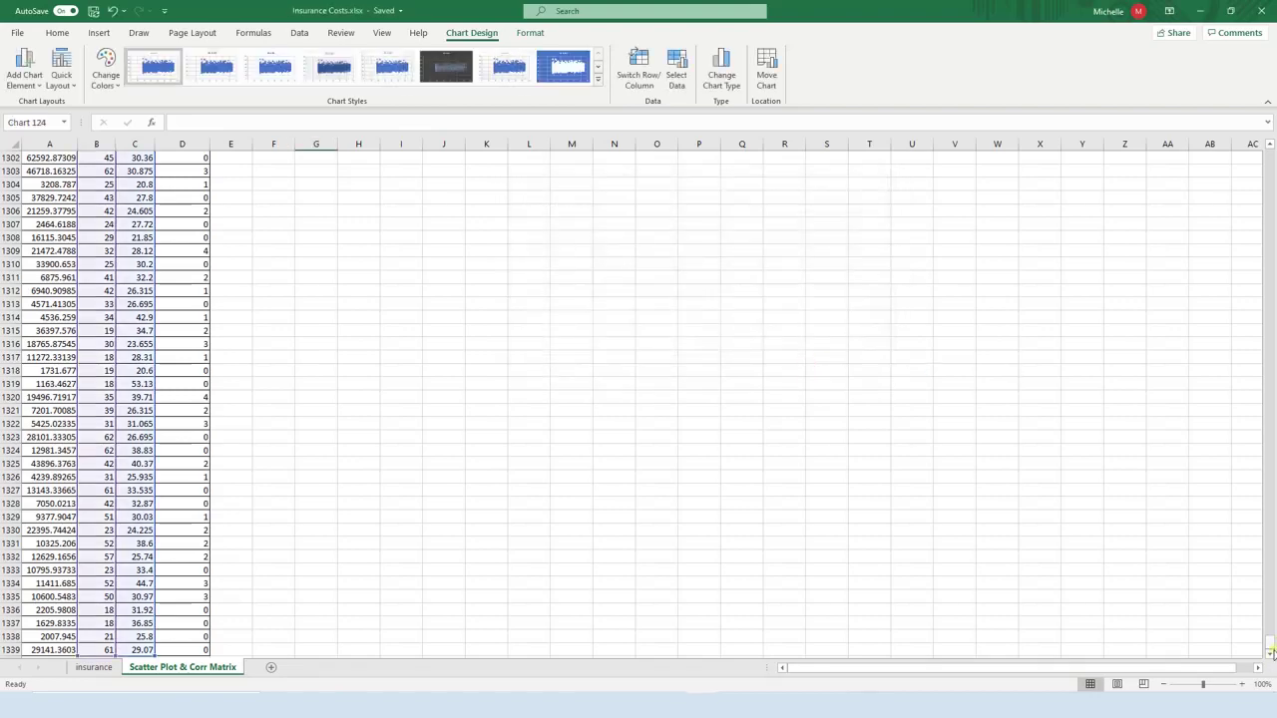
Step: Shrink the X1 v X2 chart to a little under half its width and align a copy of it directly beneath
mouse_move(1270, 643)
left_mouse_down()
mouse_move(1248, 293)
mouse_move(1270, 150)
left_mouse_up()
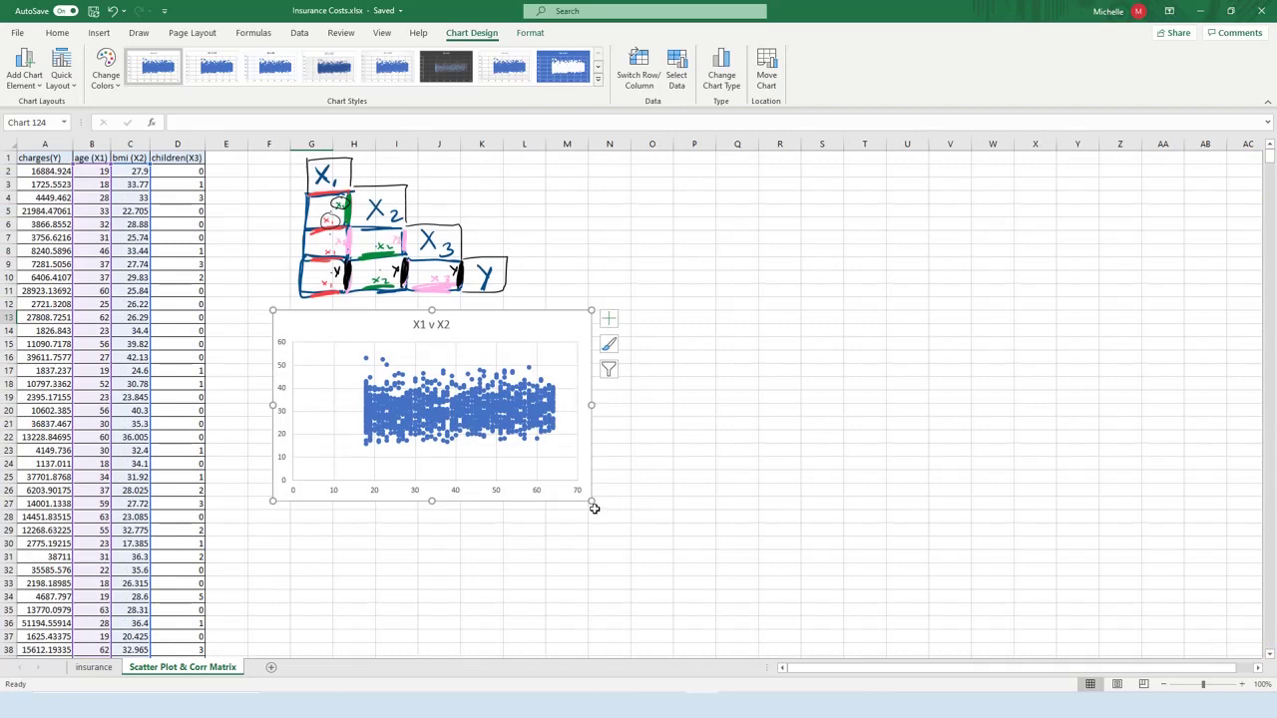
left_click_drag(591, 502, 421, 427)
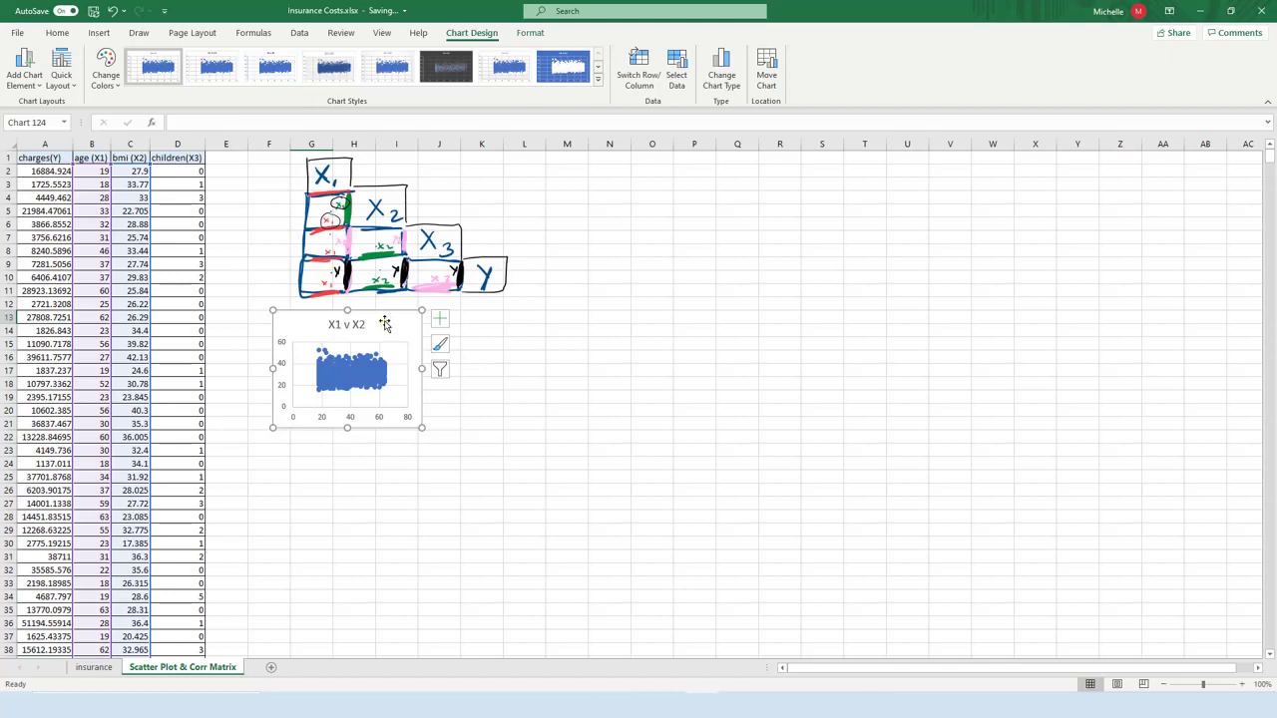
left_click(283, 440)
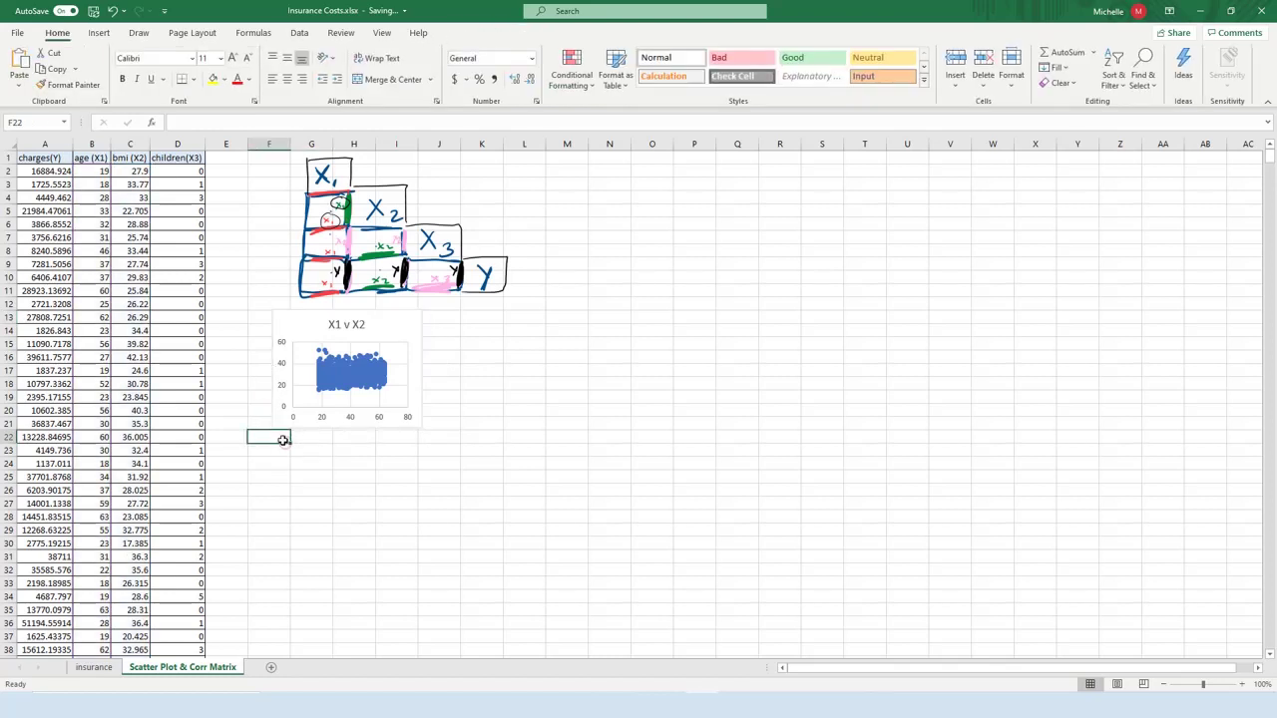
key("ctrl+v")
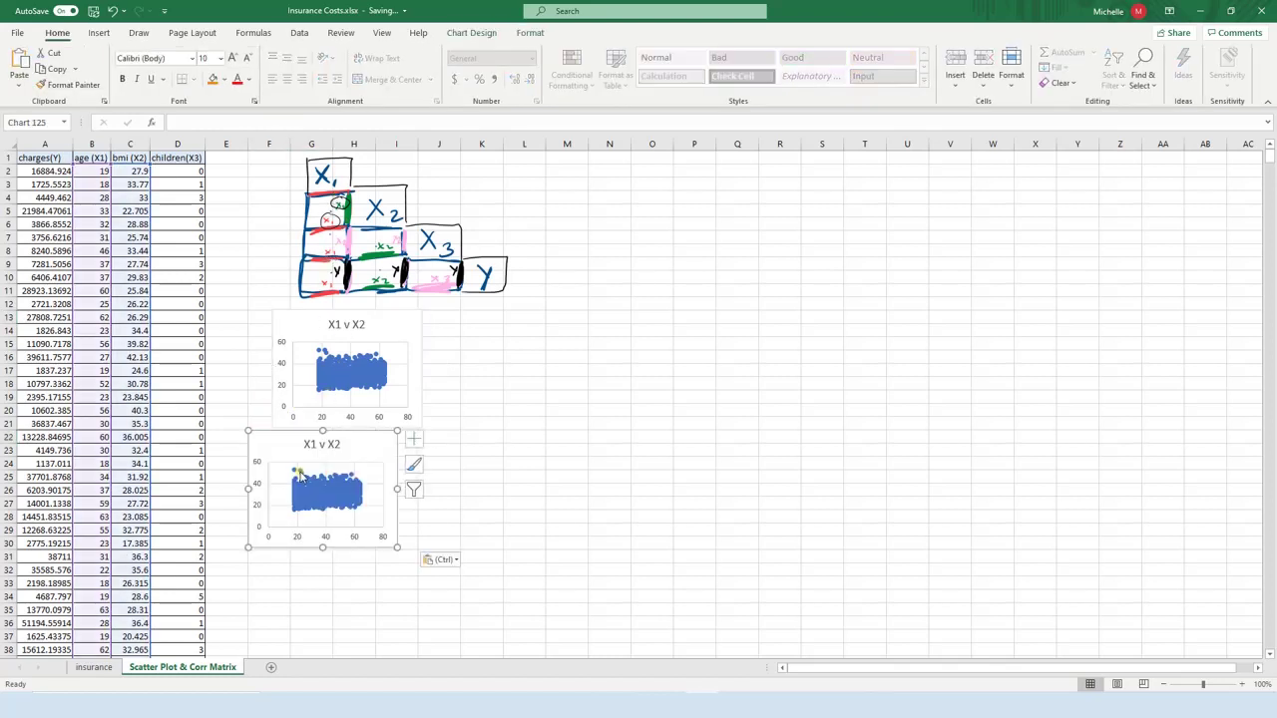
left_click_drag(353, 443, 378, 443)
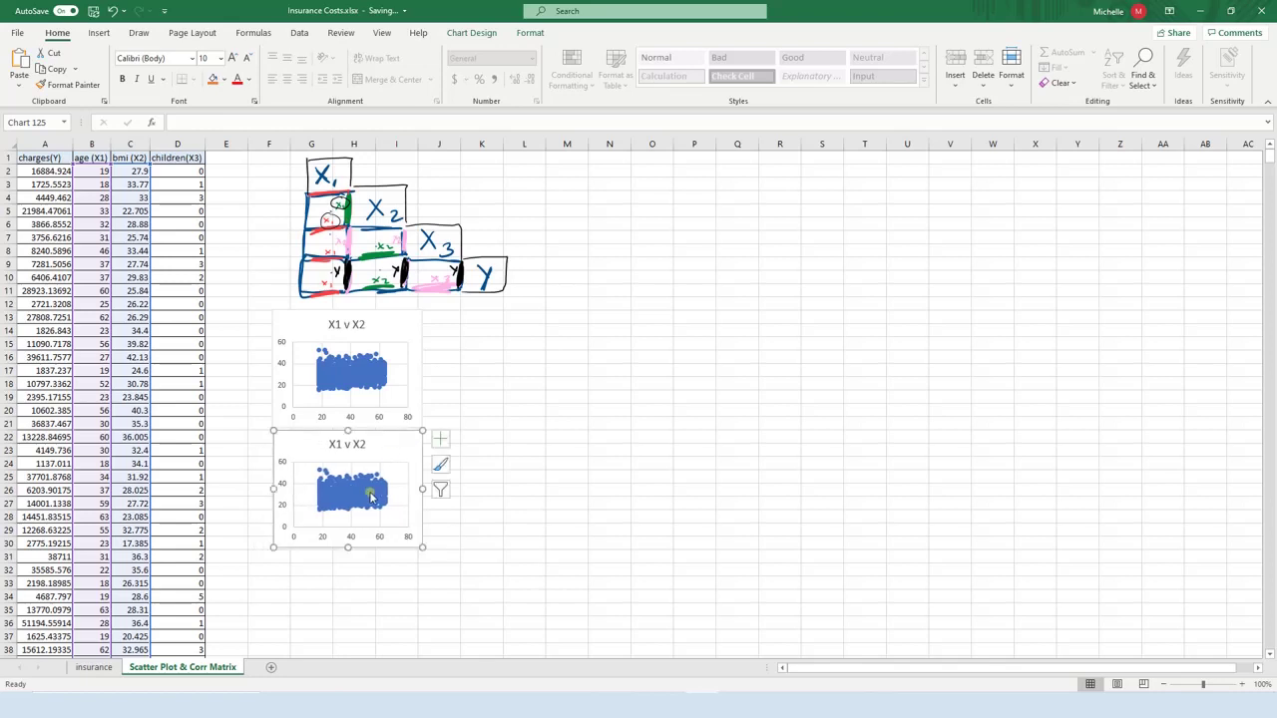
Step: Edit the data series of the lower chart copy and rename it "X1 v X3"
right_click(371, 496)
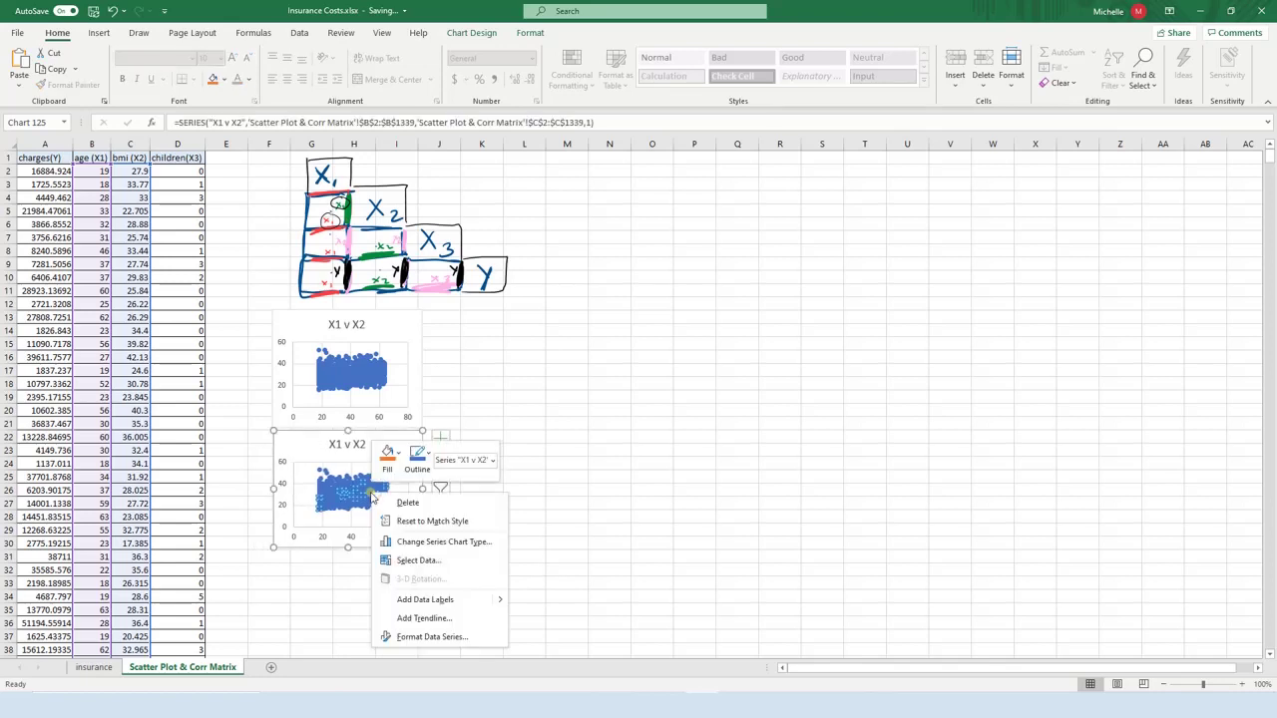
left_click(346, 481)
right_click(332, 496)
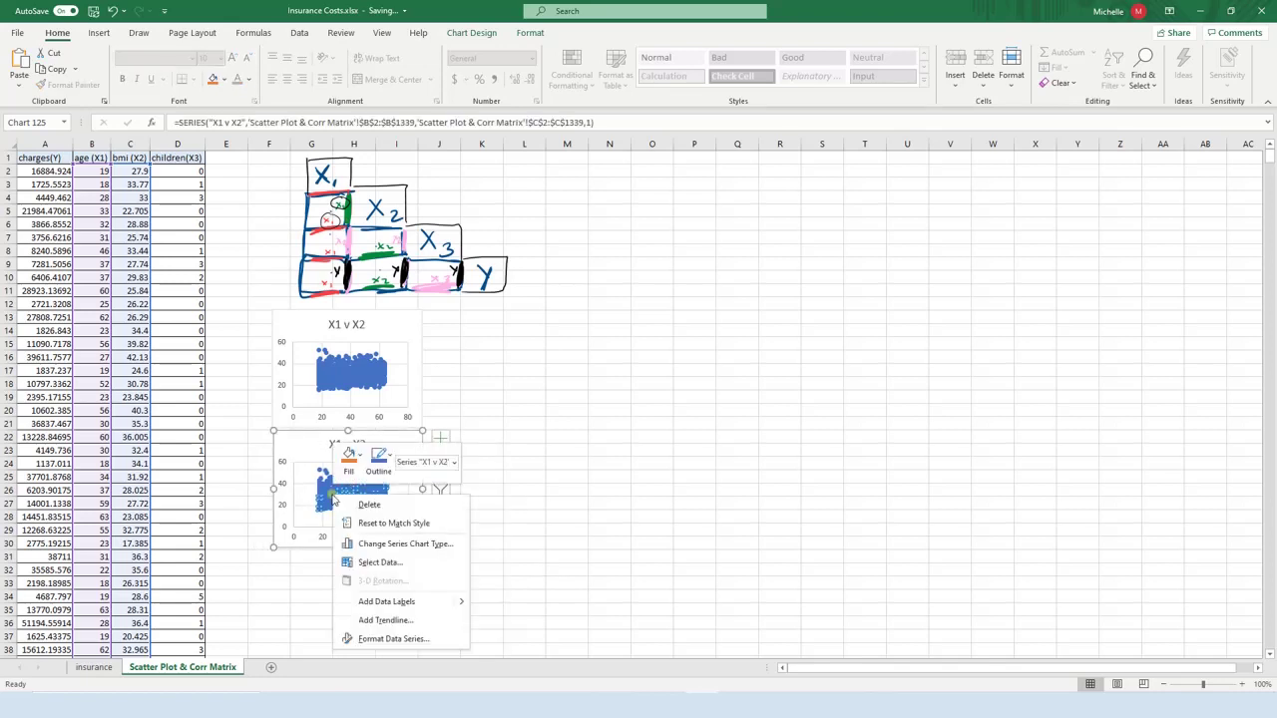
left_click(387, 564)
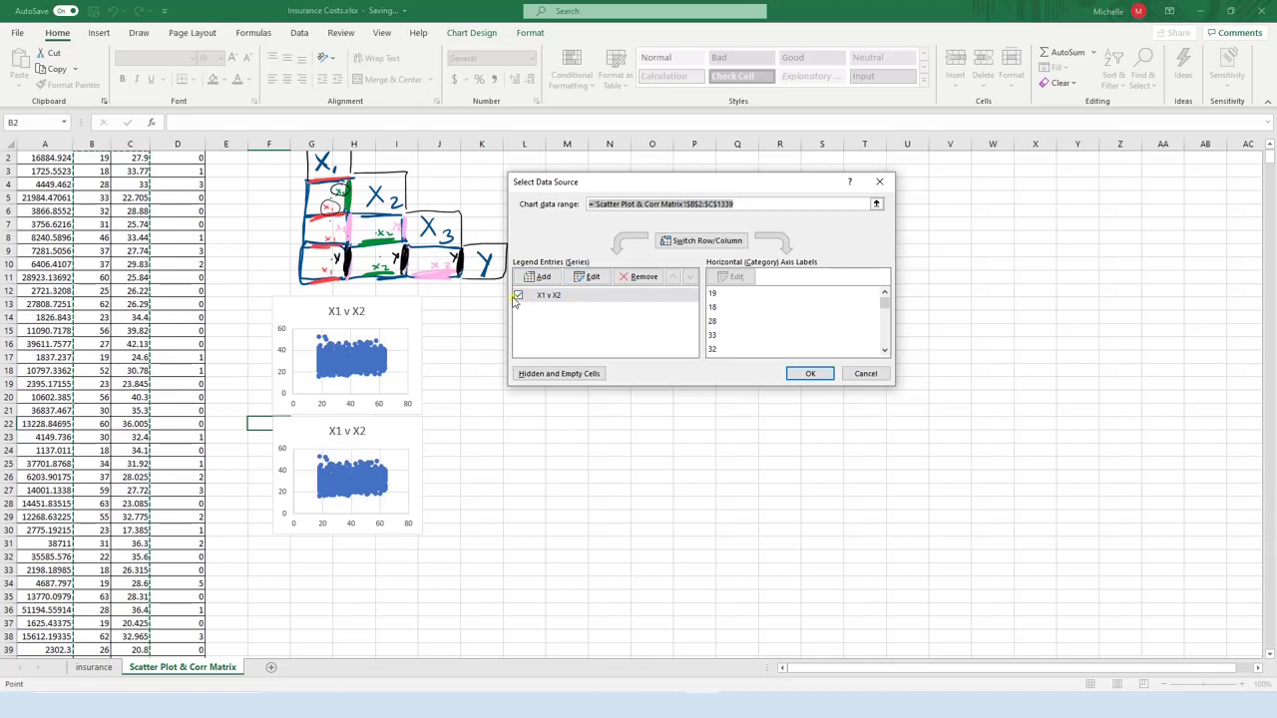
left_click(587, 276)
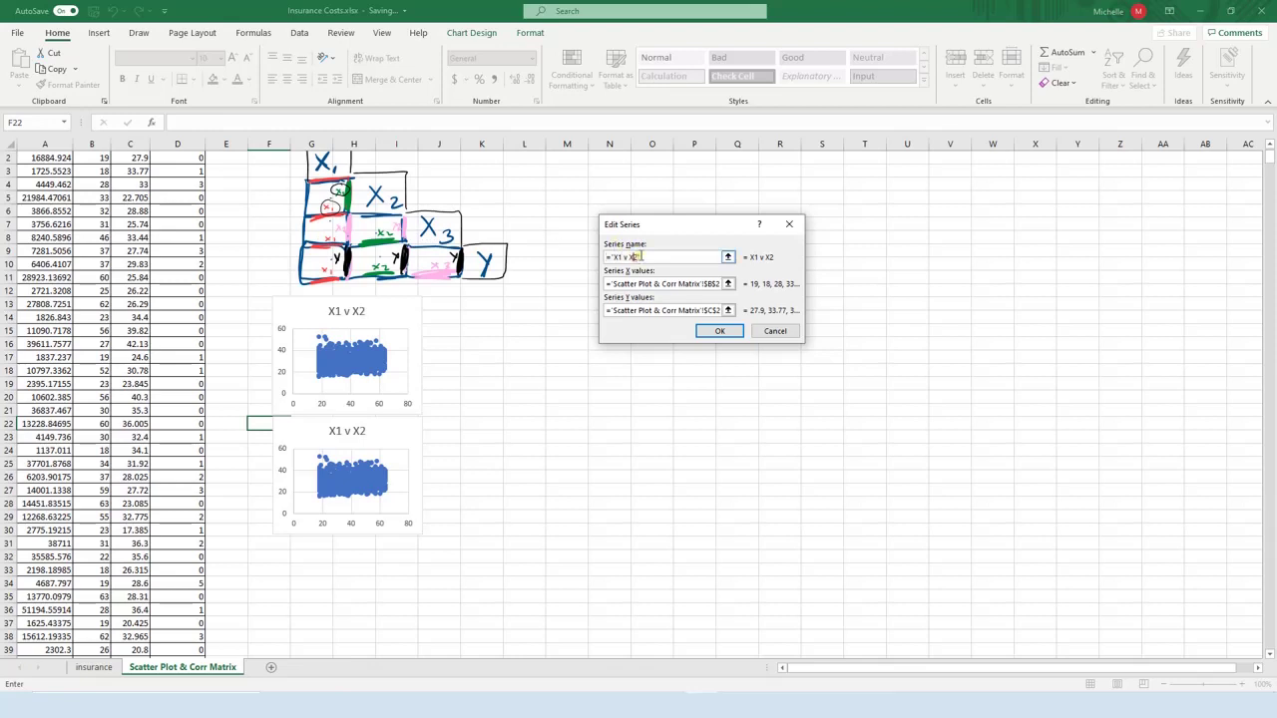
key("shift+Down")
key("shift+Right")
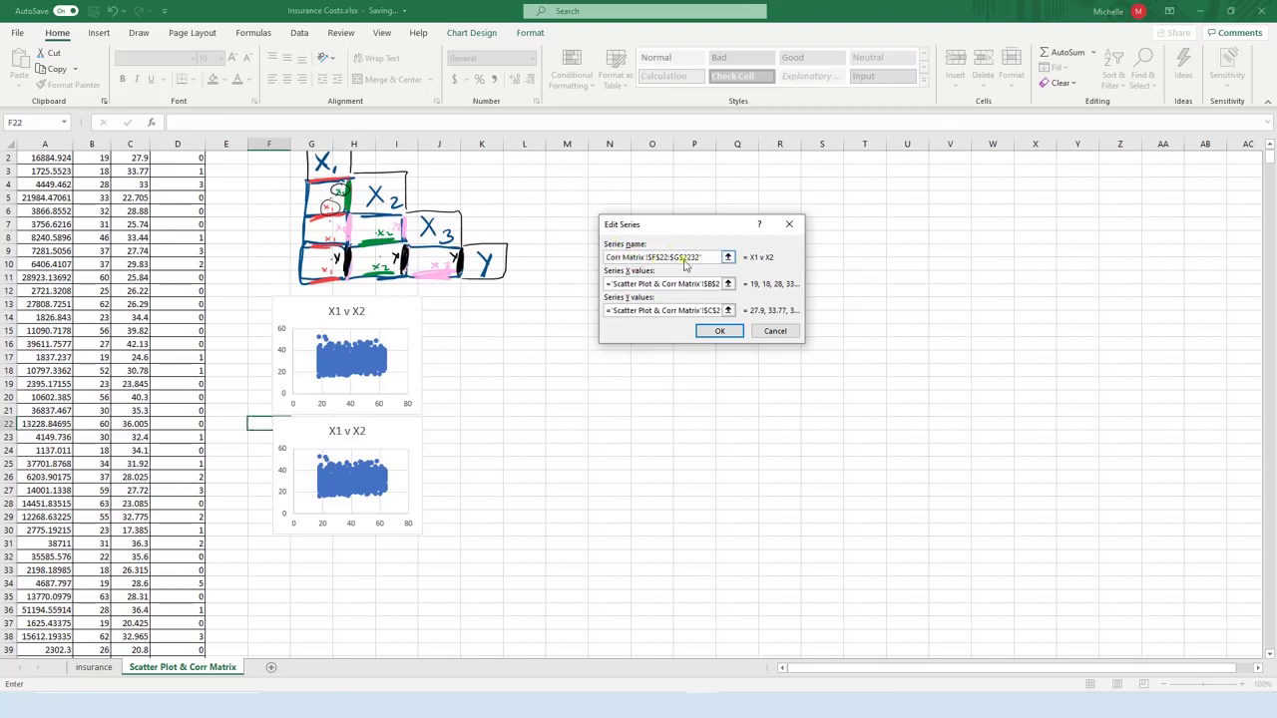
key("ctrl+a")
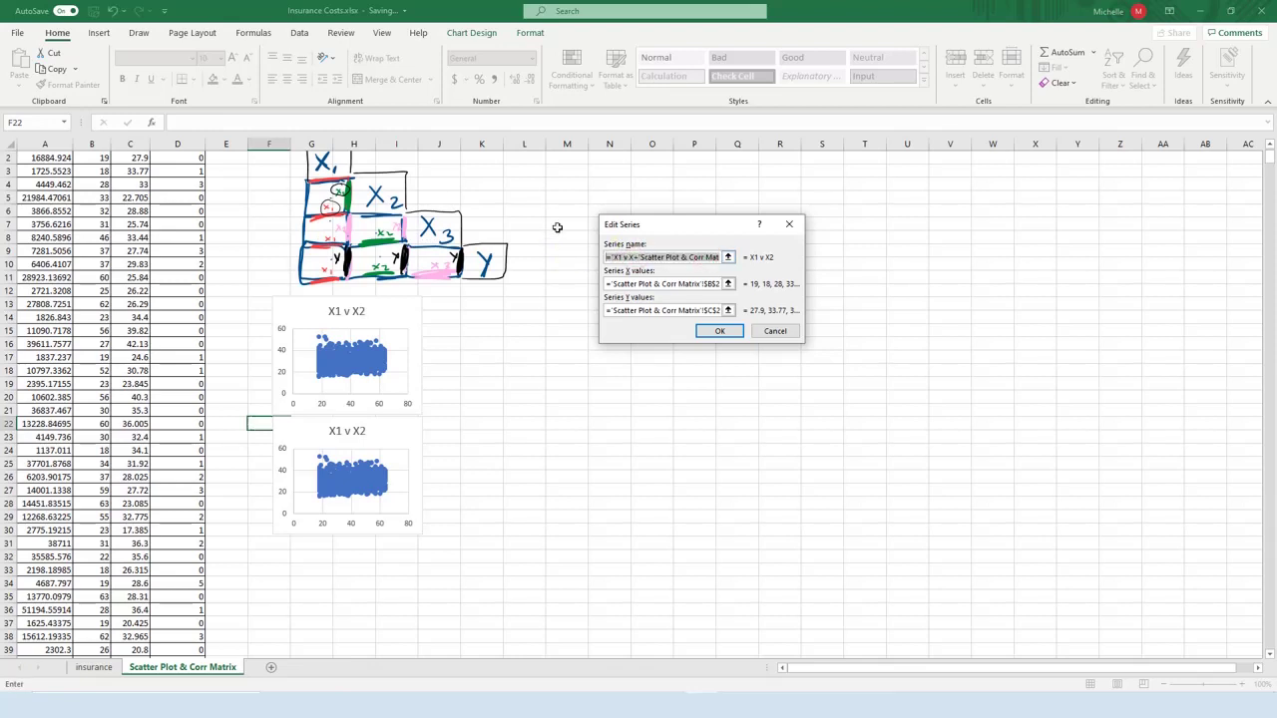
key("BackSpace")
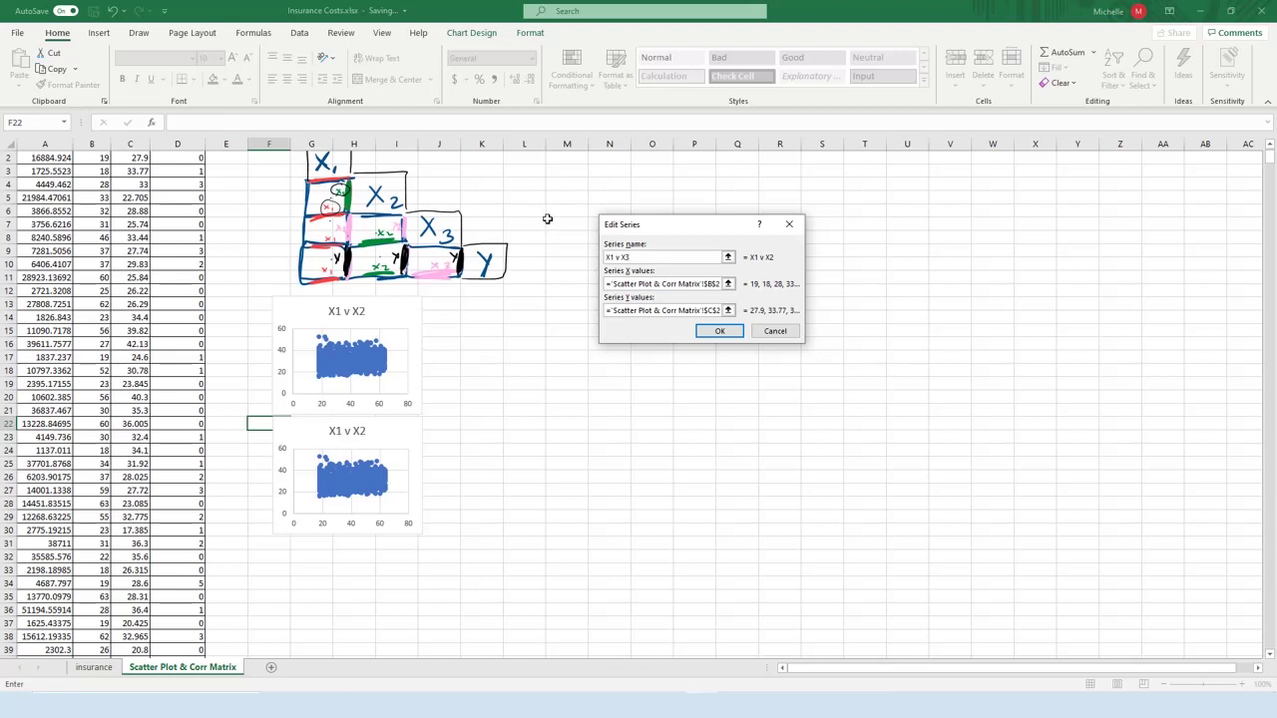
Step: Replace the X1 v X3 series' Y values with the children (X3) data in D2:D1339 and apply the data source
left_click(643, 284)
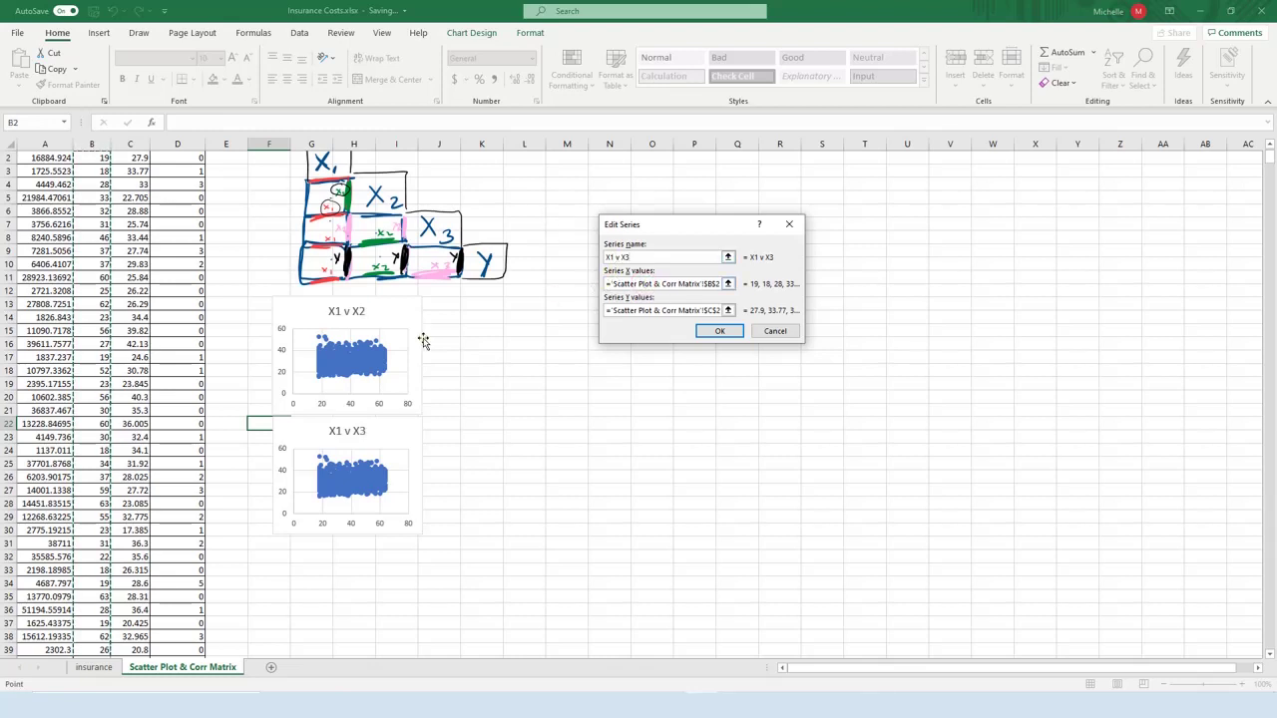
left_click(608, 310)
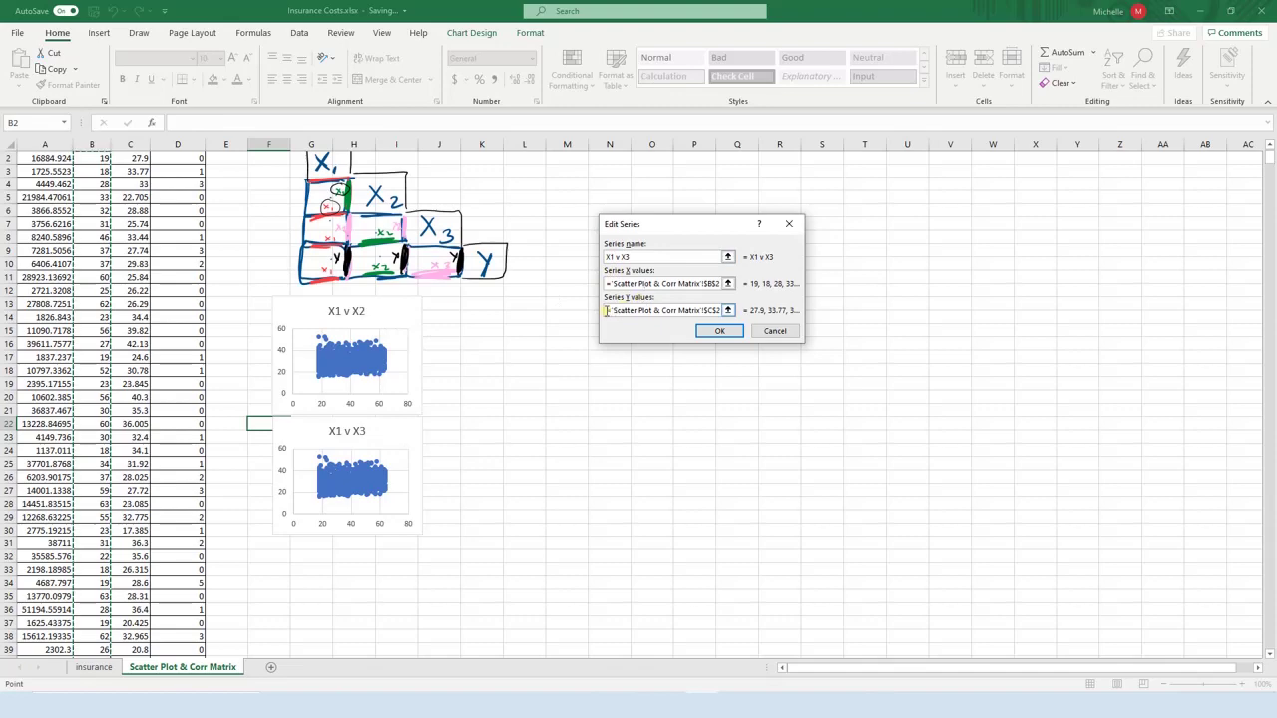
left_click_drag(607, 310, 792, 312)
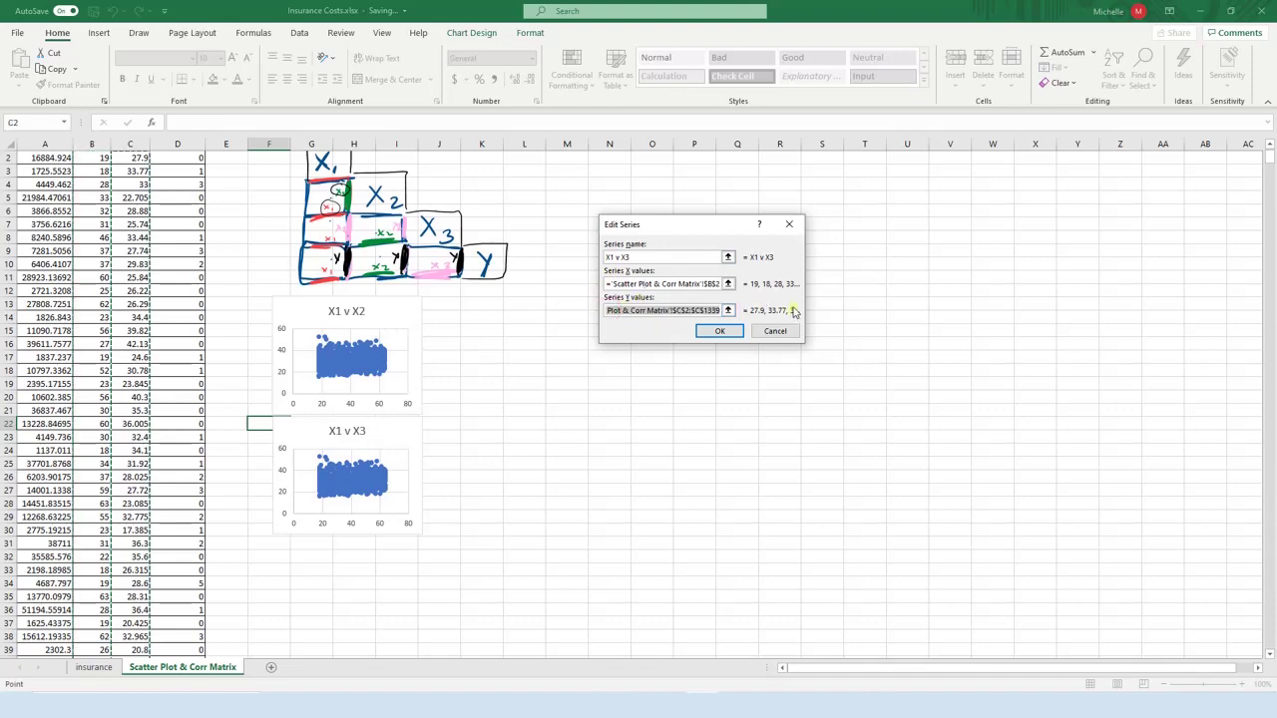
key("BackSpace")
scroll(186, 445, "up", 1)
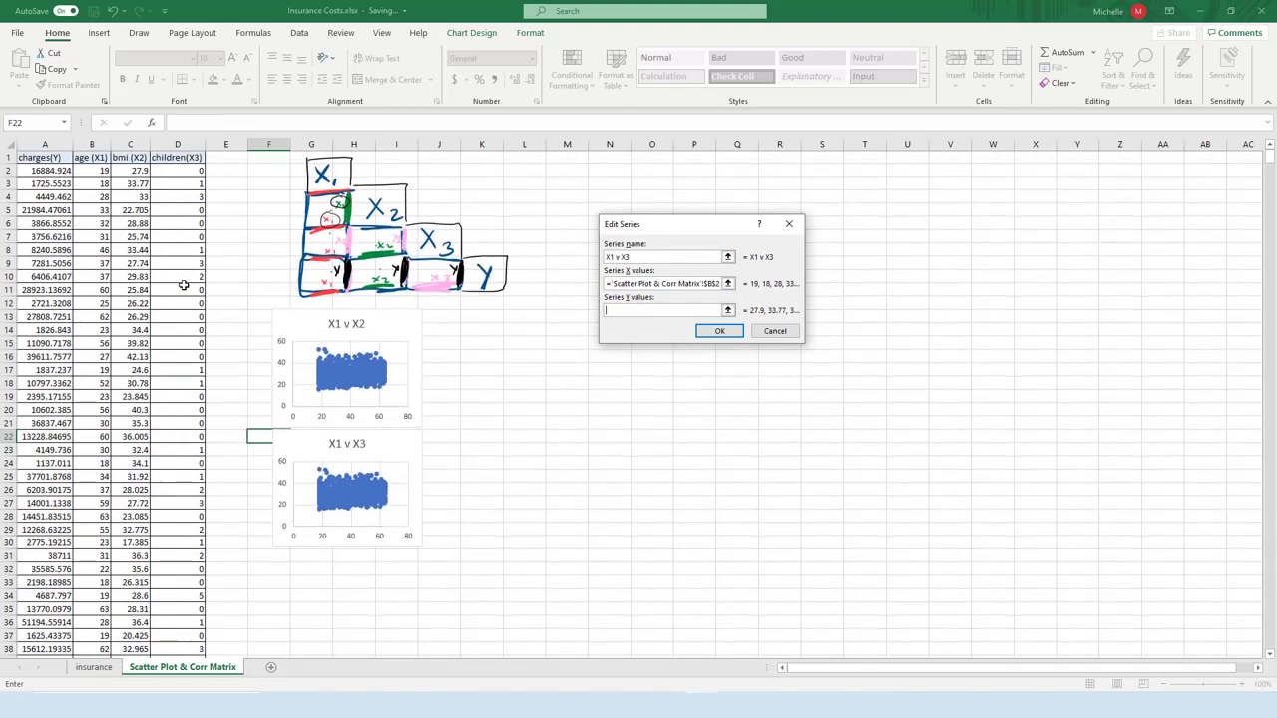
left_click(177, 160)
left_click(185, 170)
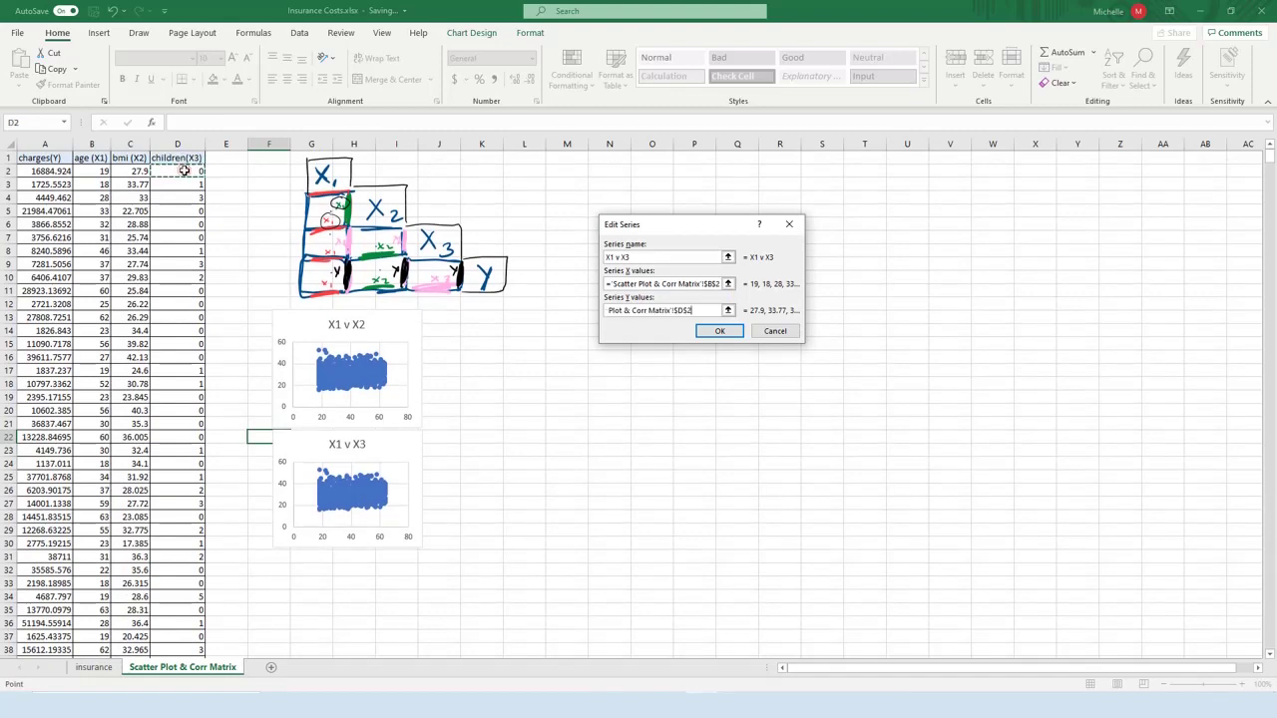
key("ctrl+shift+Down")
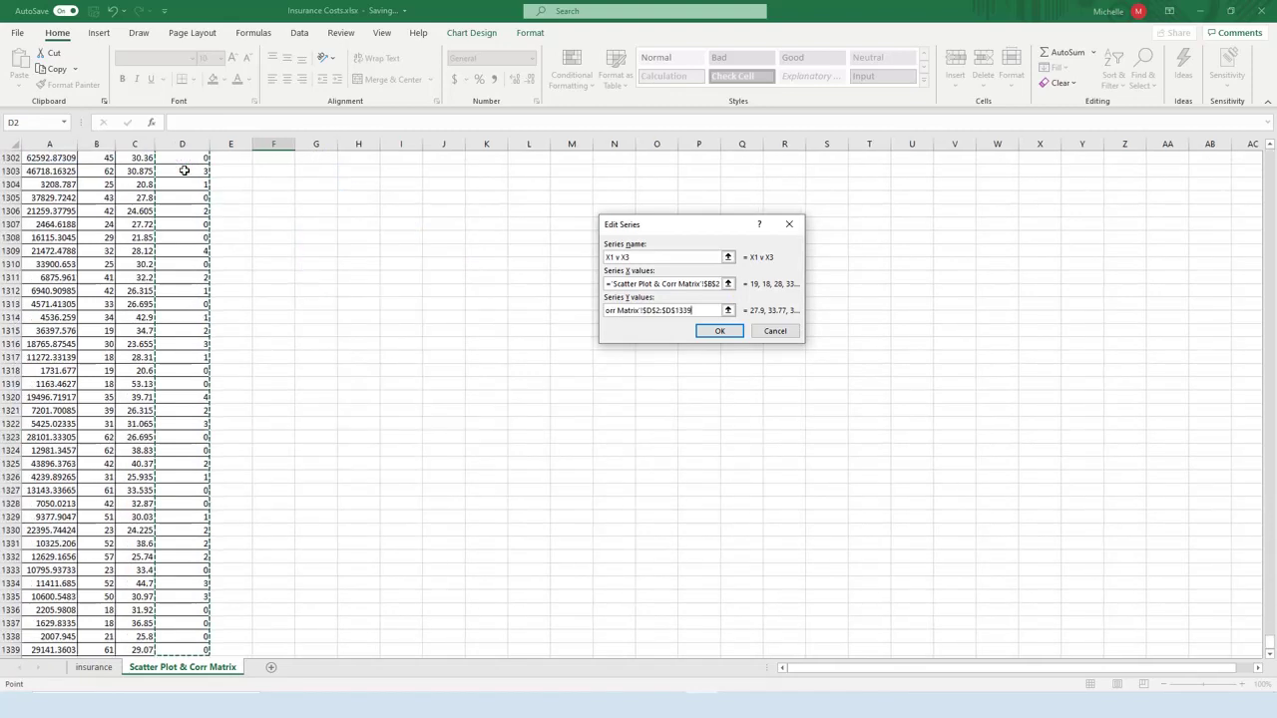
left_click(717, 331)
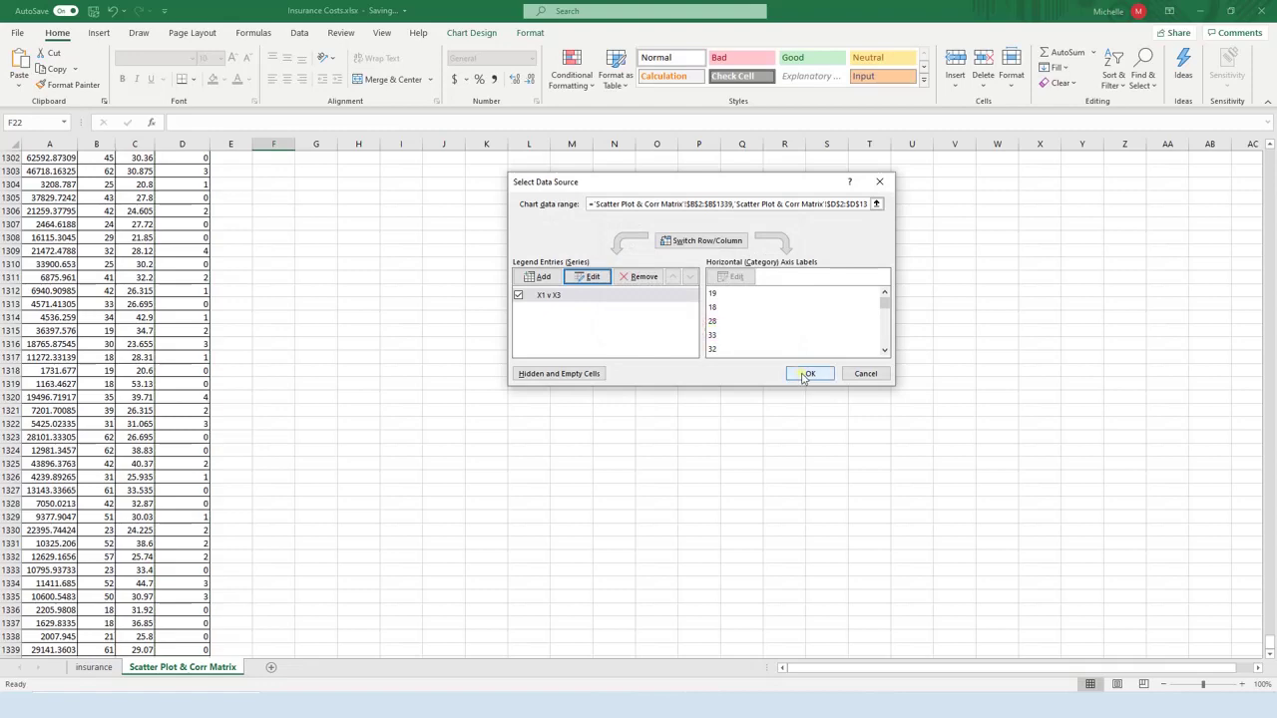
left_click(806, 373)
left_click_drag(1269, 647, 1273, 142)
left_click(590, 474)
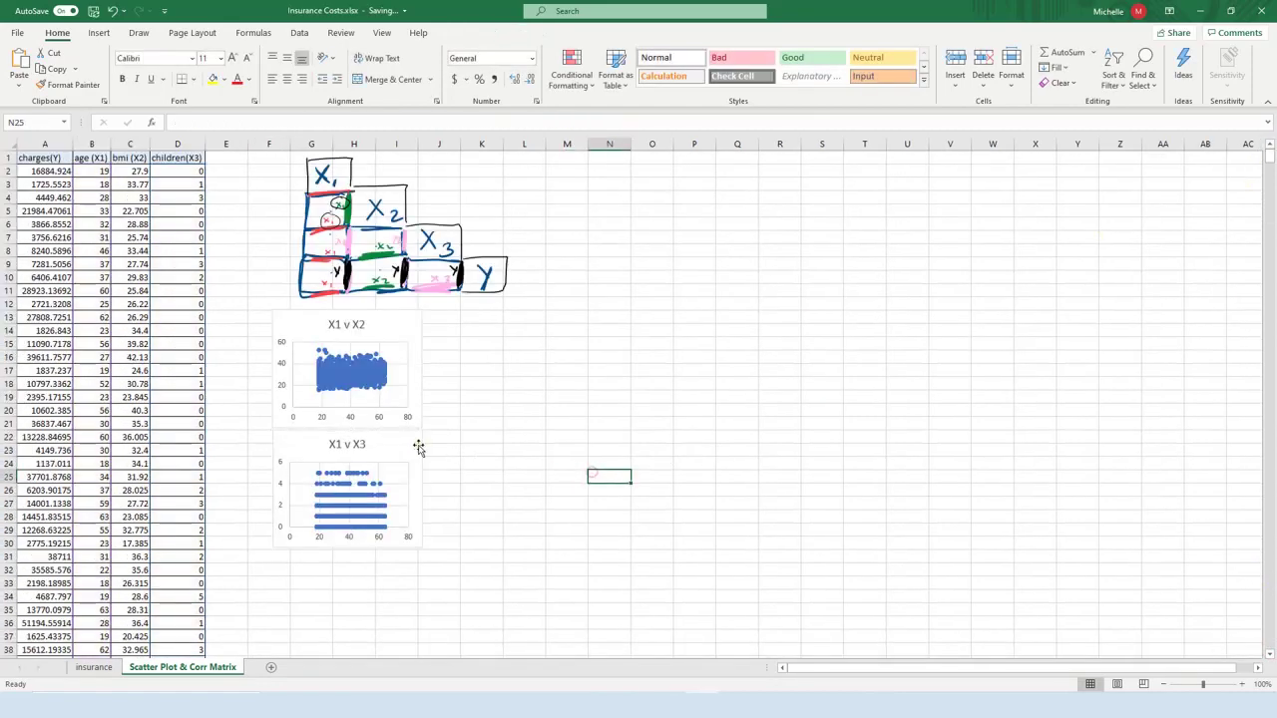
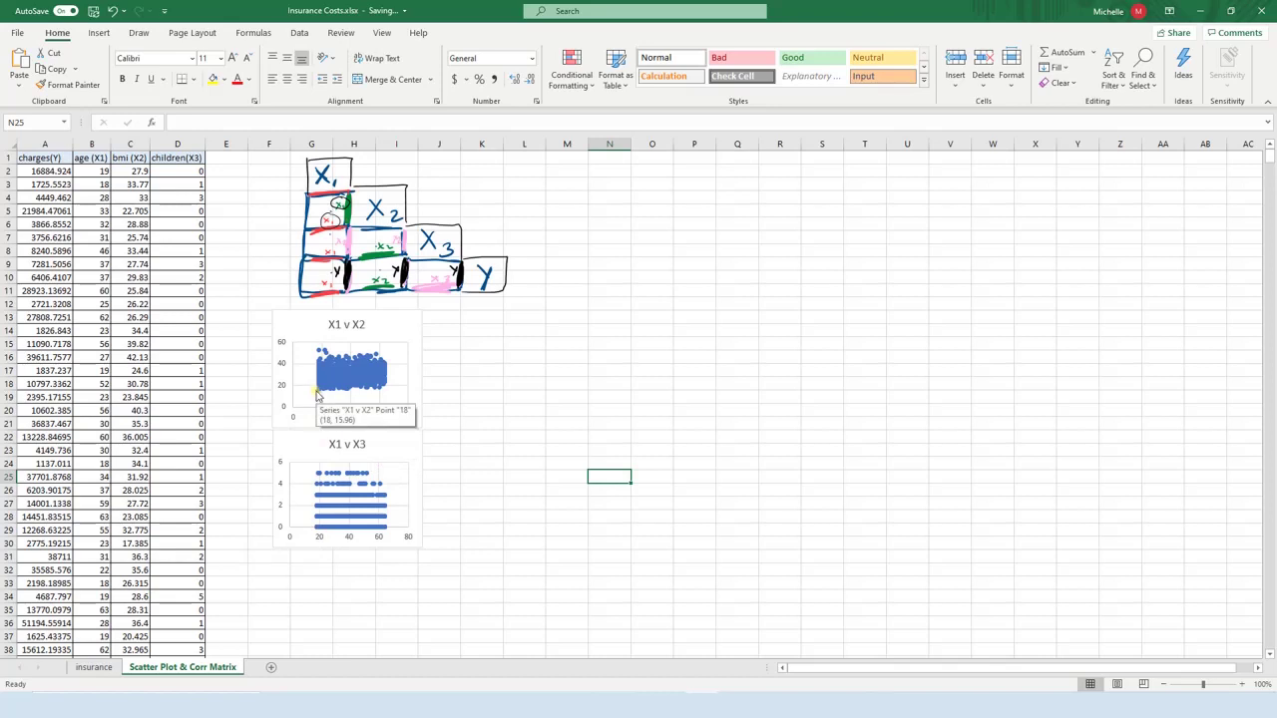
left_click(388, 380)
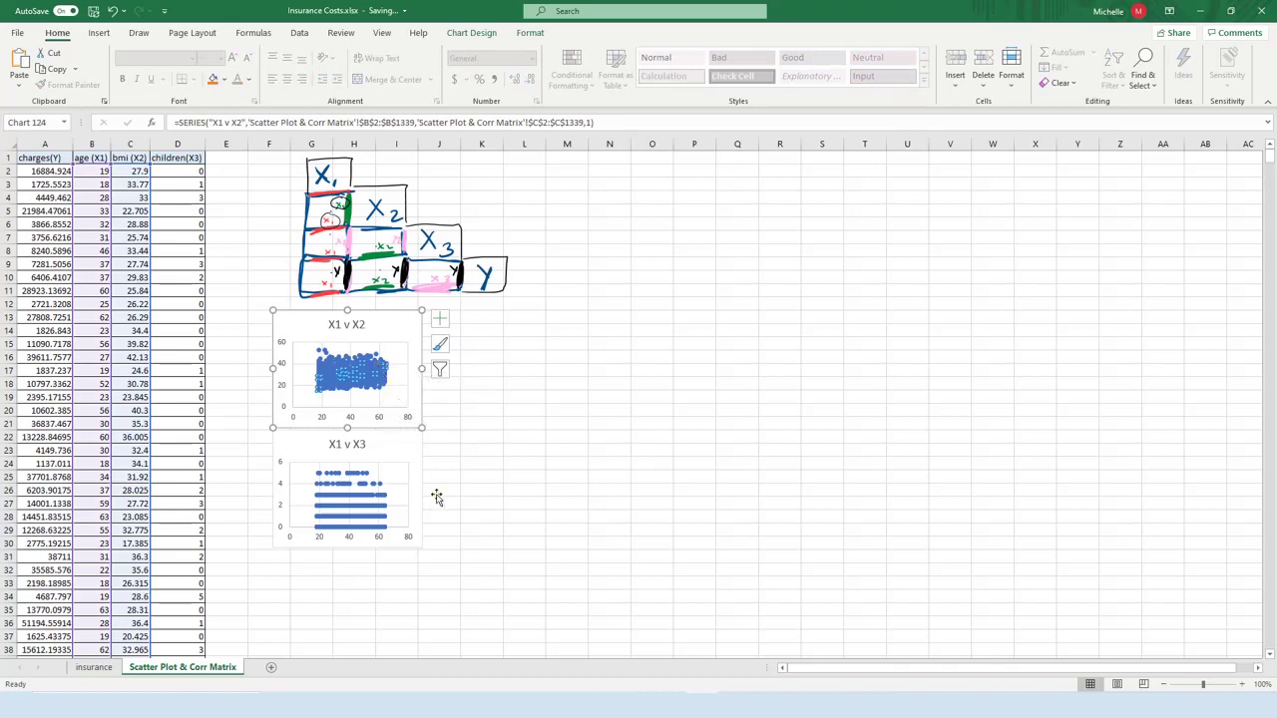
left_click(583, 518)
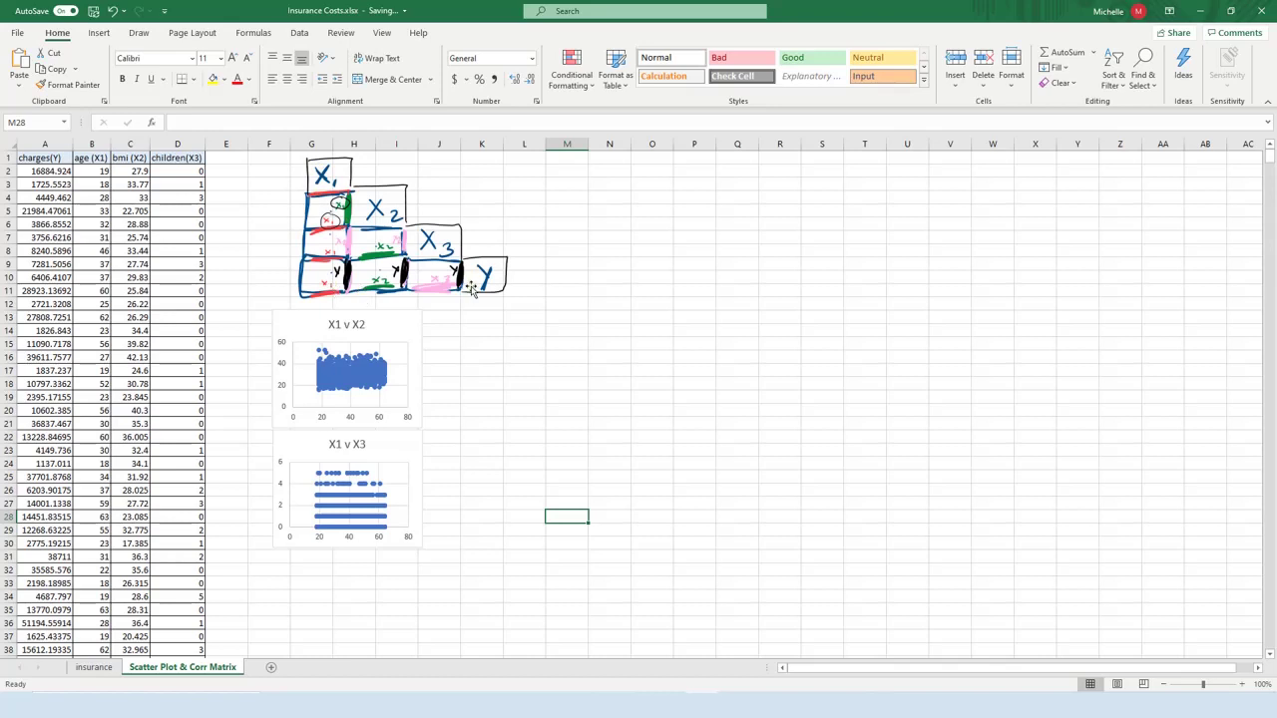
left_click(403, 445)
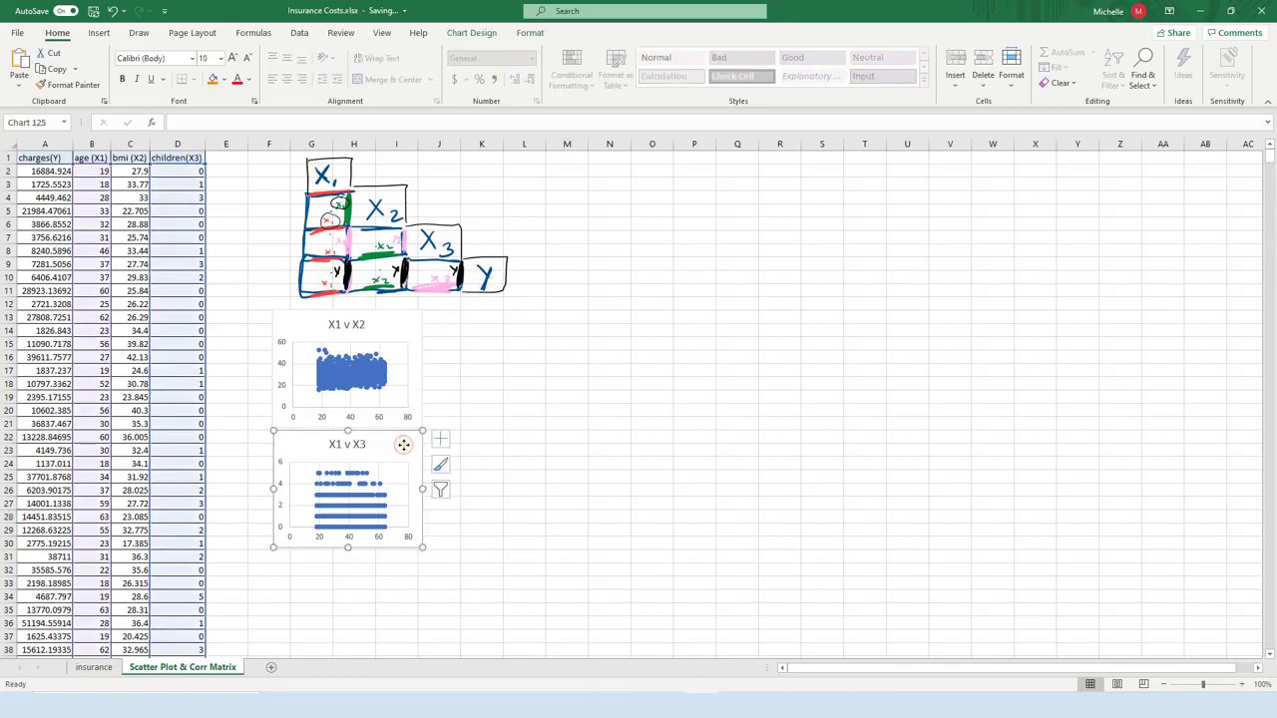
left_click(284, 558)
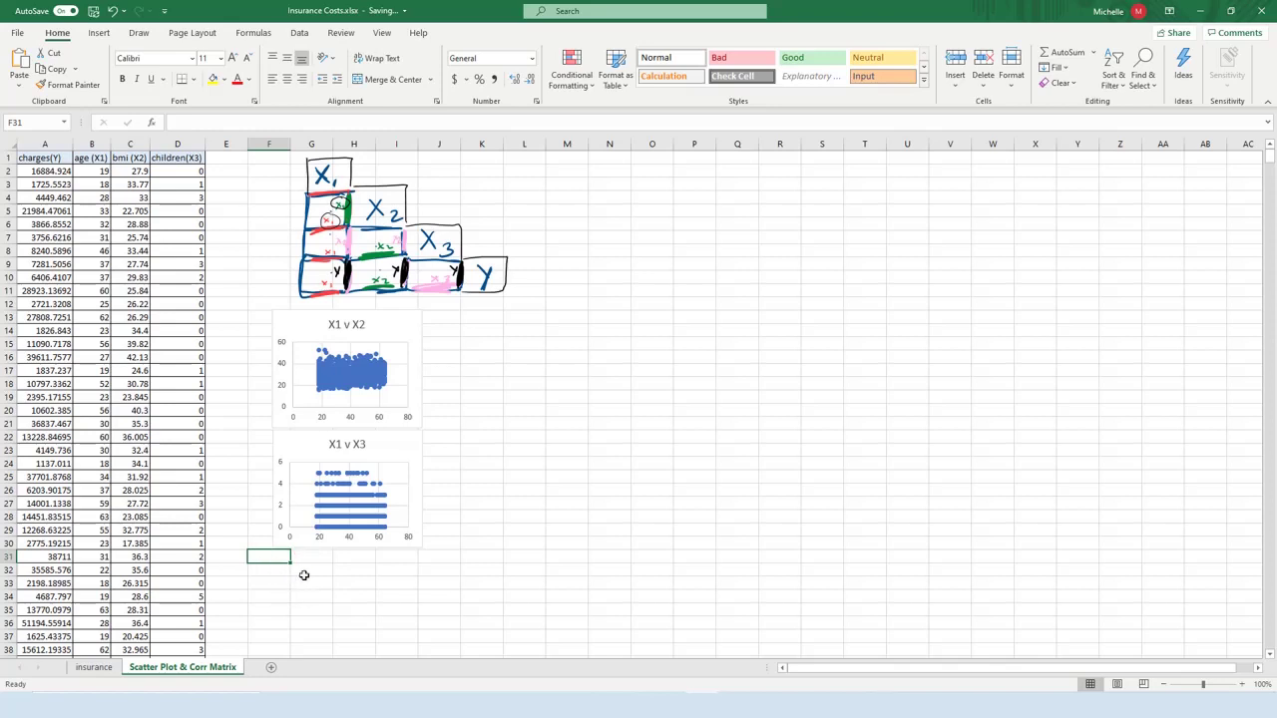
key("ctrl+v")
left_click_drag(375, 560, 401, 562)
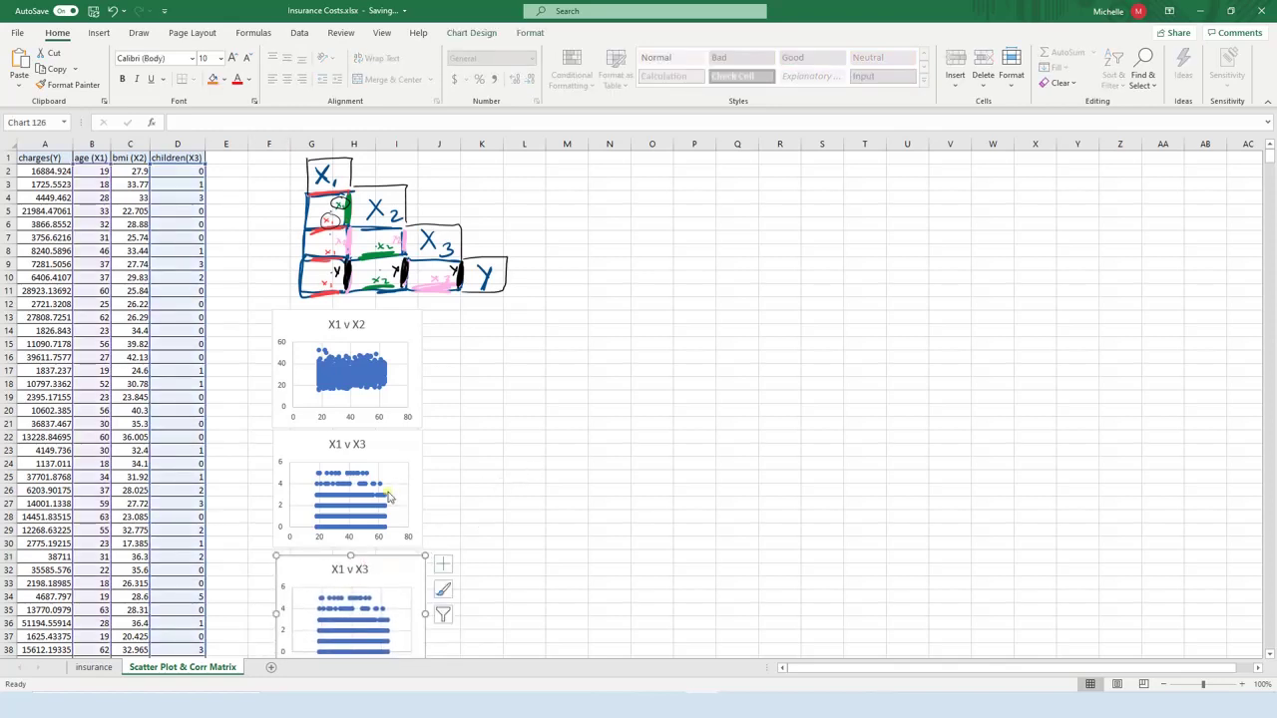
key("ctrl+z")
key("ctrl+z")
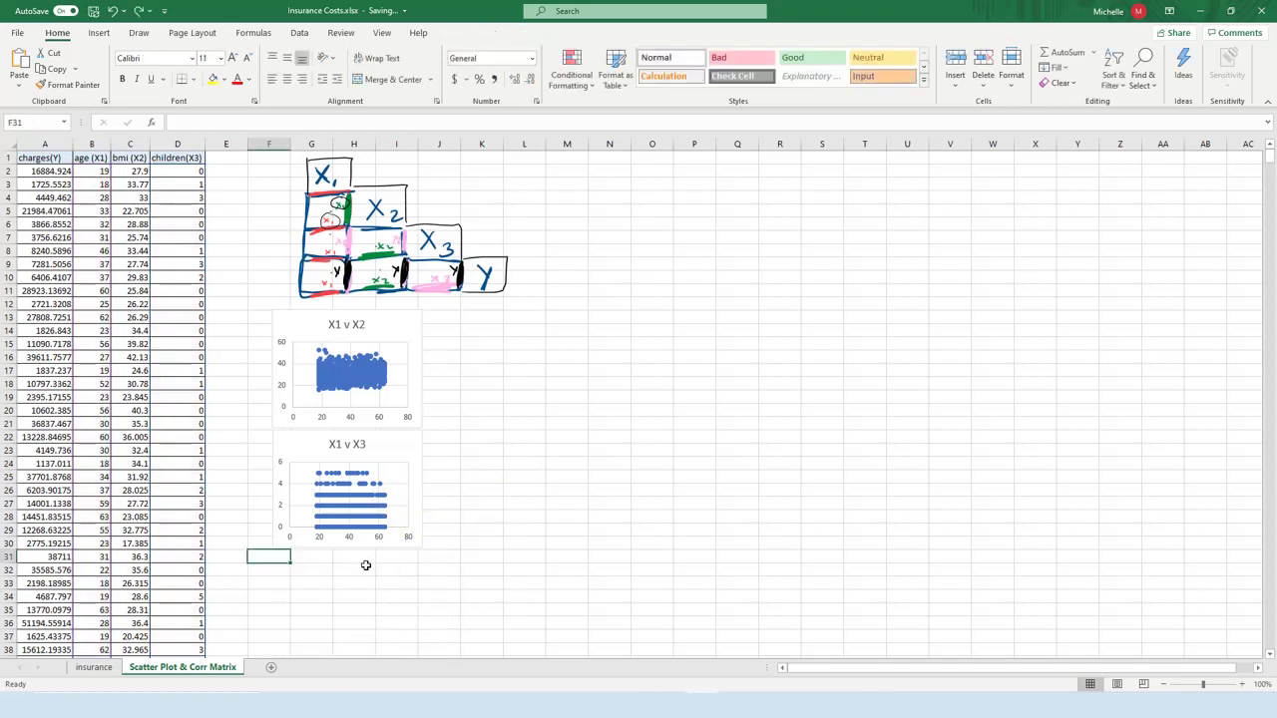
left_click(365, 471)
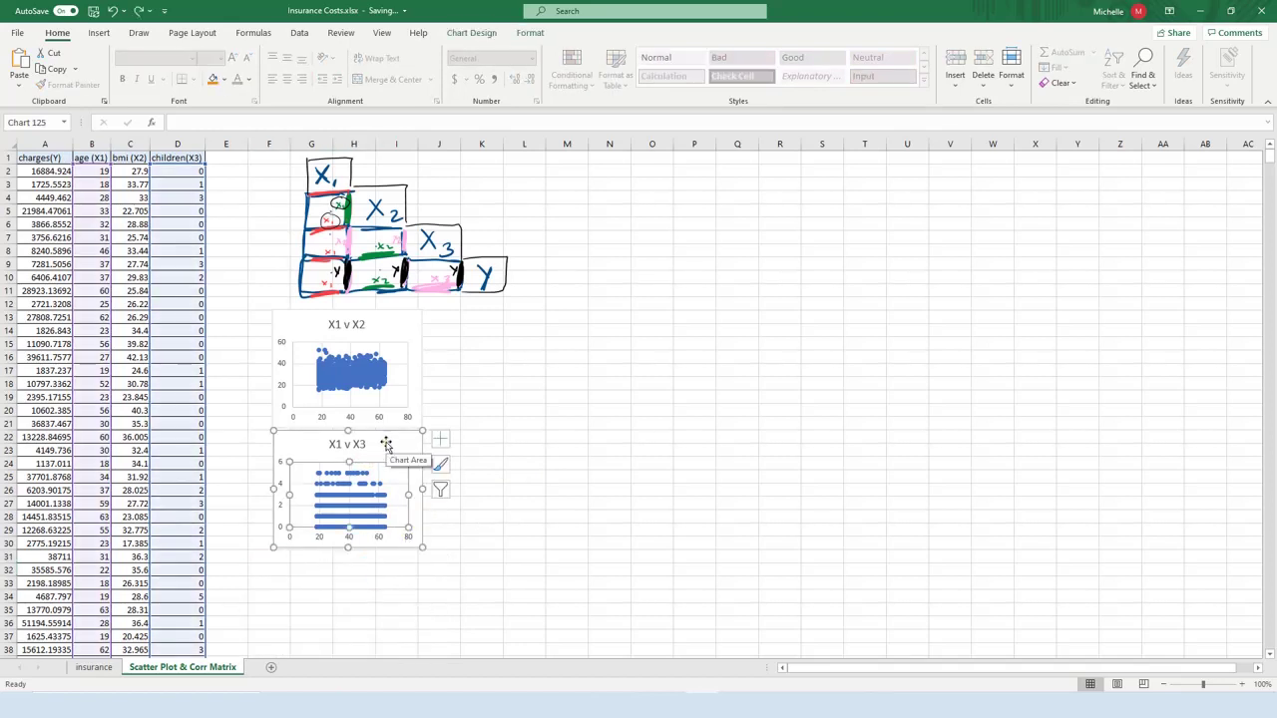
key("ctrl+v")
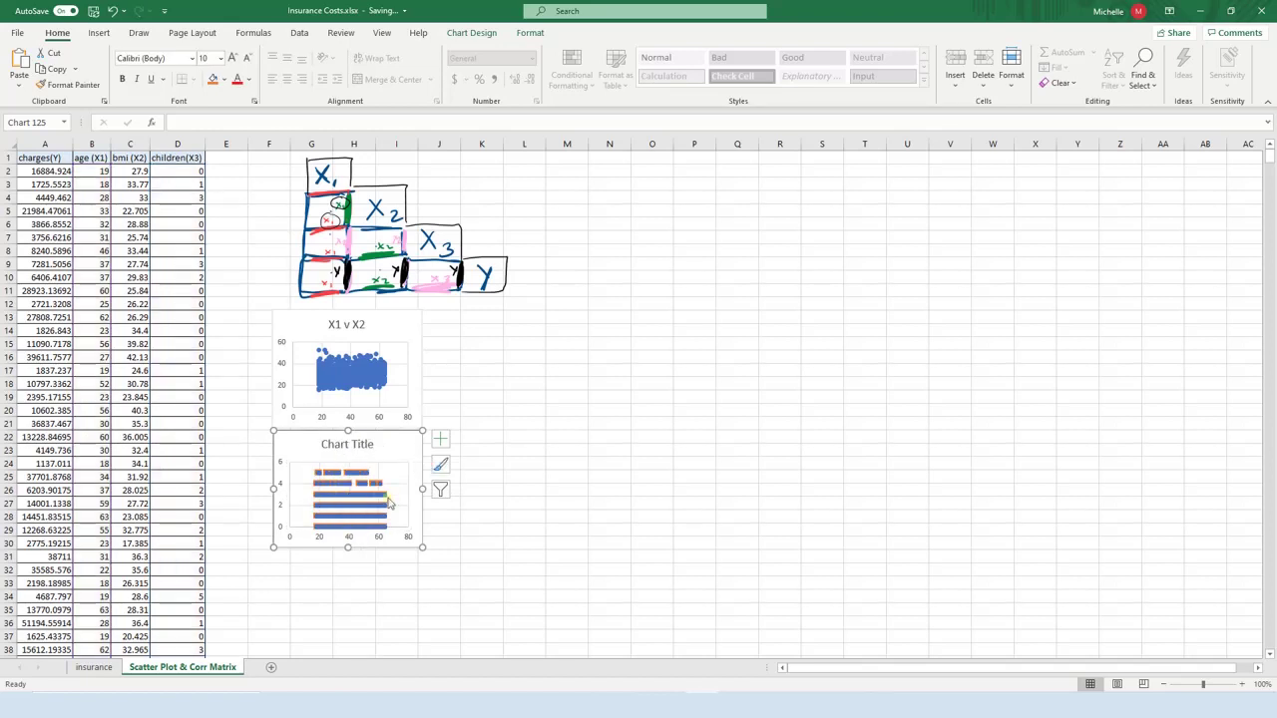
Step: Place a copy of the X1 v X3 chart directly beneath the original, aligned with the column of charts
left_click(322, 504)
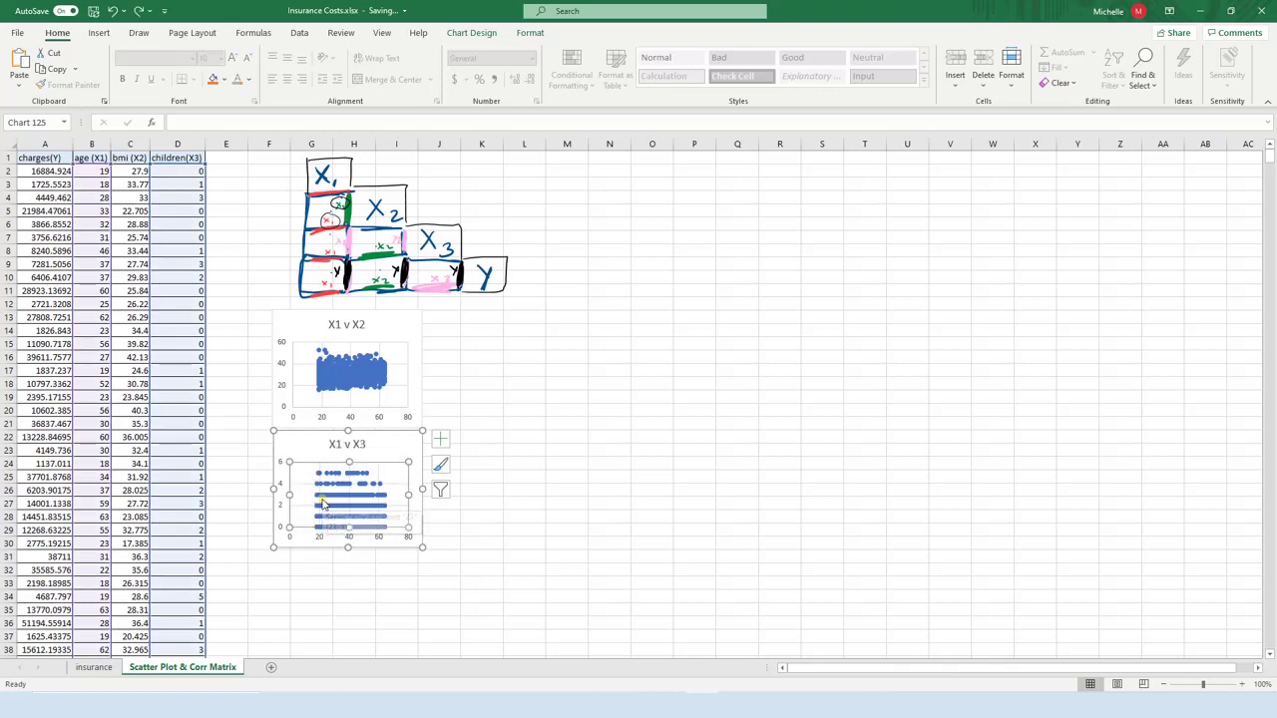
left_click(308, 568)
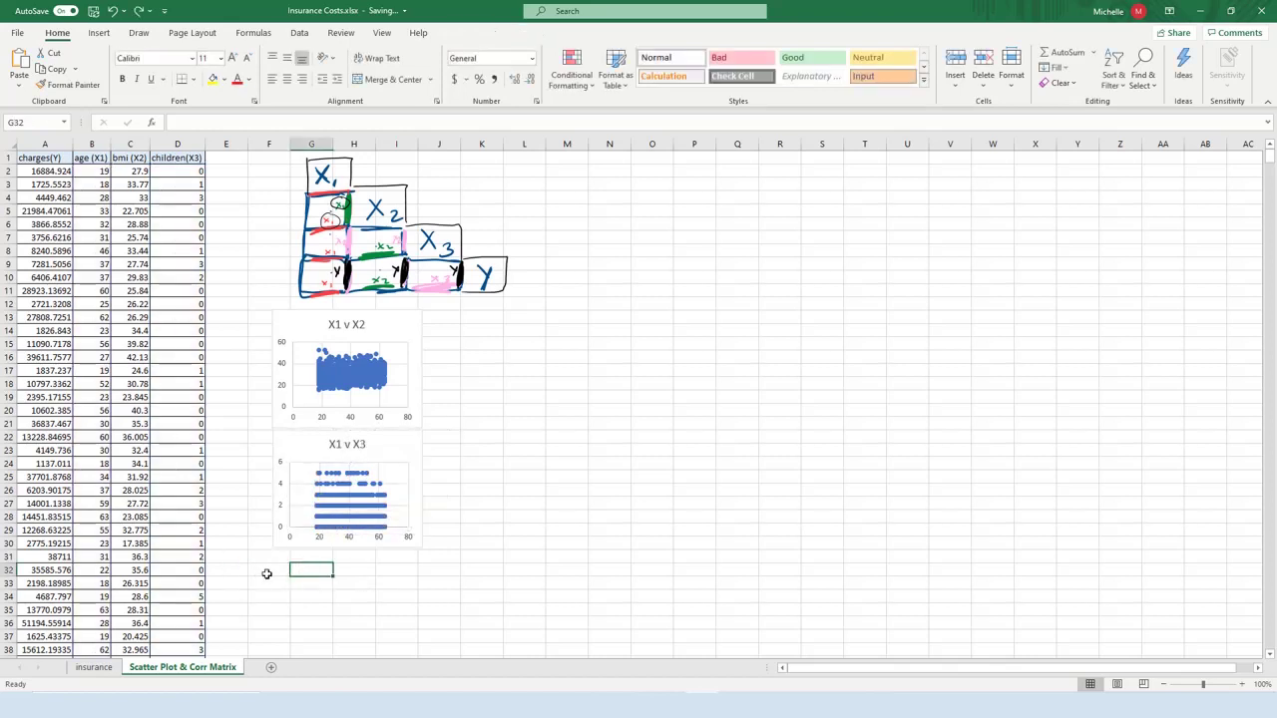
key("ctrl+v")
left_click_drag(411, 574, 399, 562)
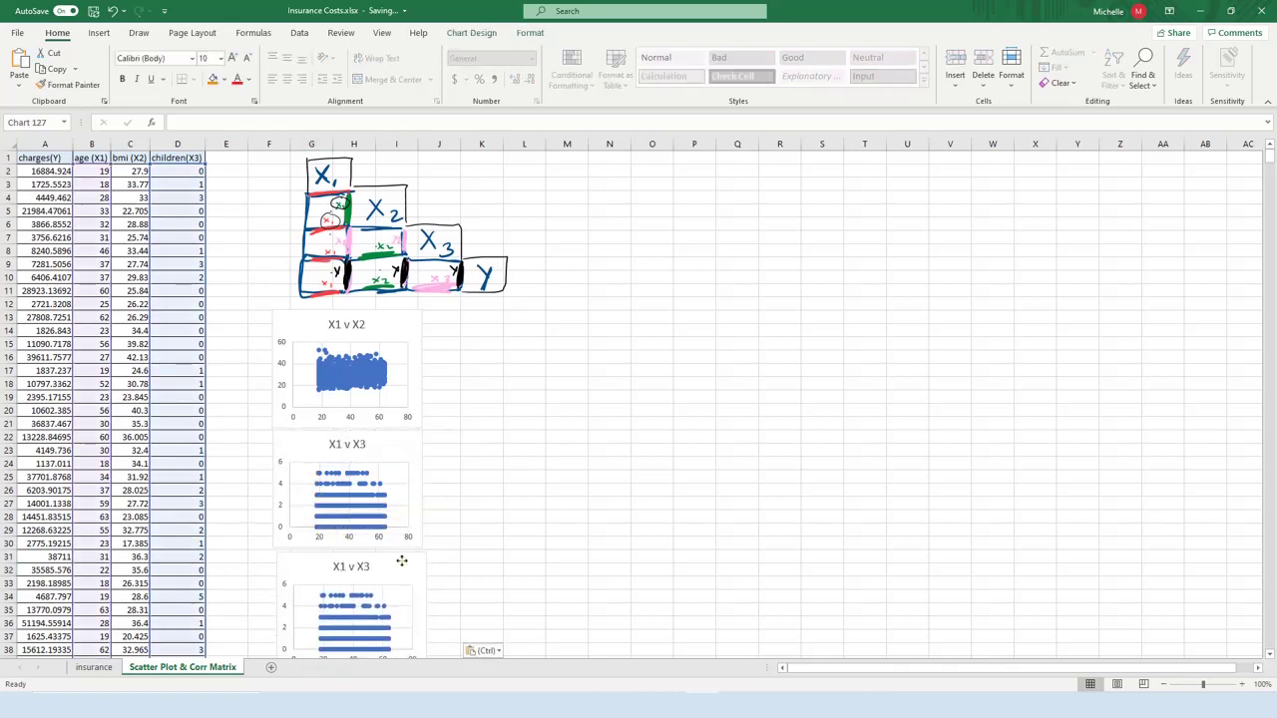
Step: Edit the data series of the lowest chart copy and rename it "X1 v Y"
left_click(369, 606)
right_click(369, 606)
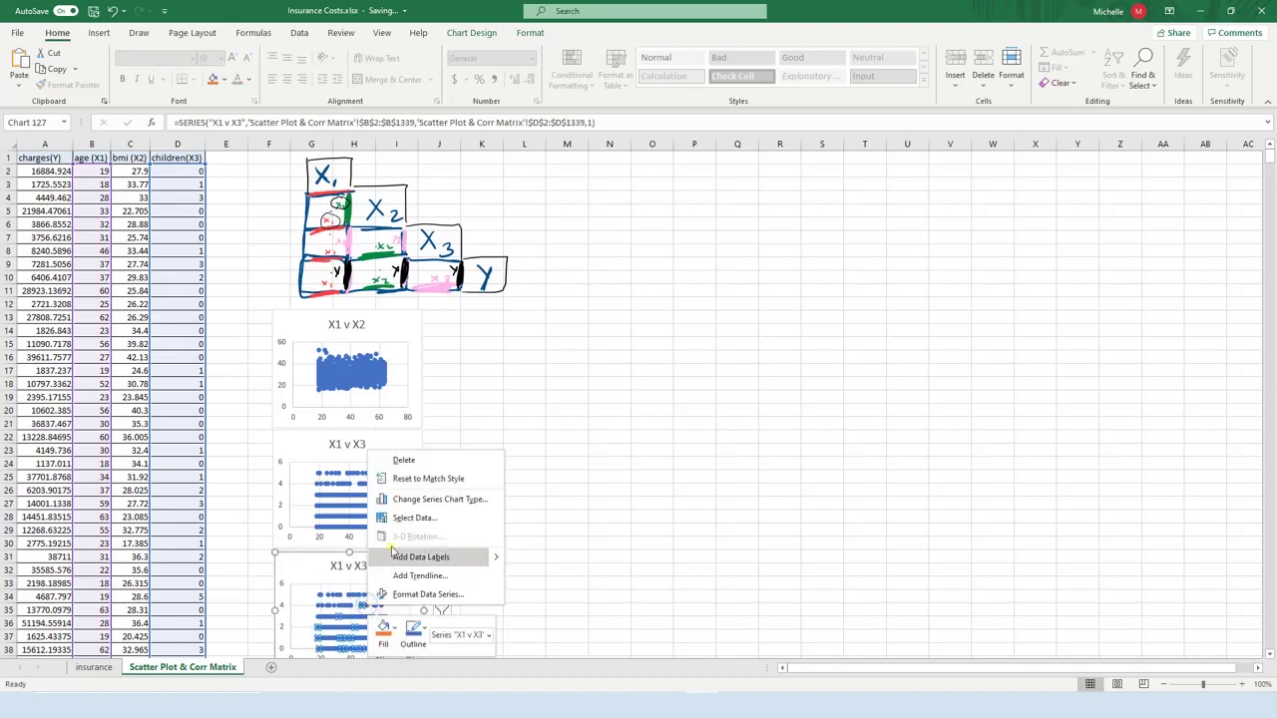
left_click(407, 518)
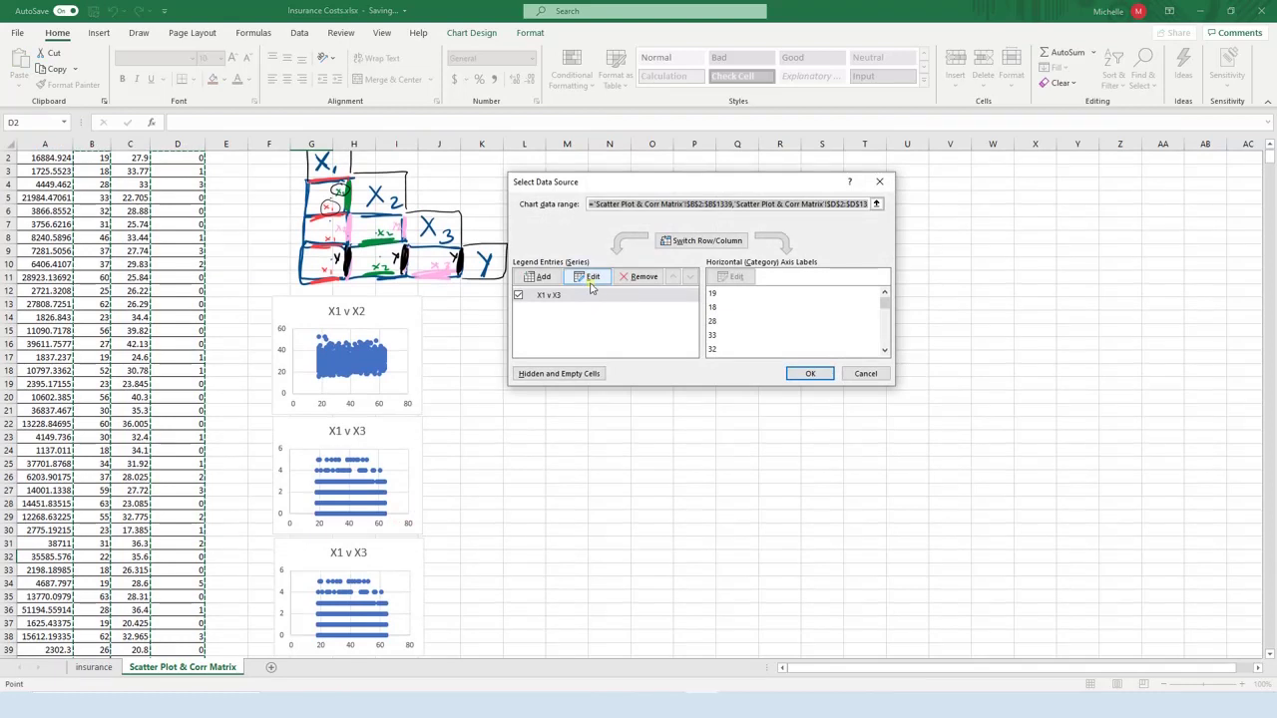
left_click(588, 276)
left_click(632, 257)
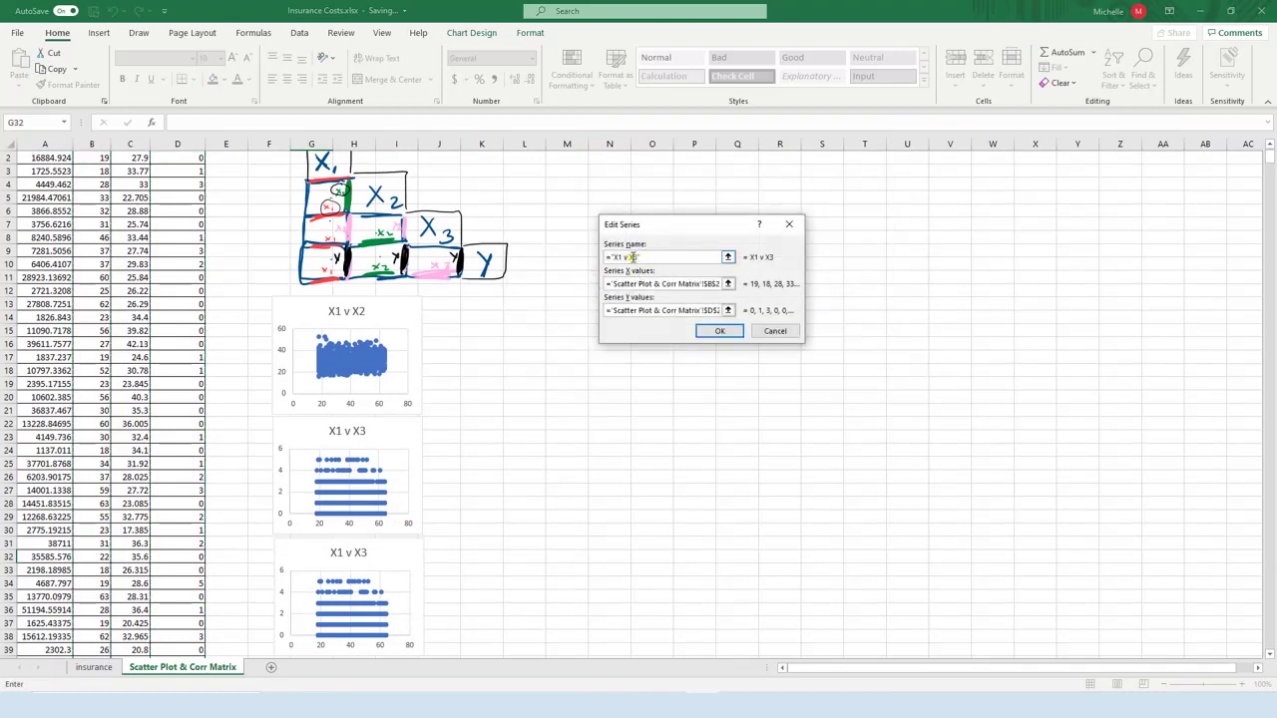
double_click(633, 257)
type("y")
Step: Replace the X1 v Y series' Y values with the charges (Y) data in A2:A1339 and apply the data source
left_click(624, 310)
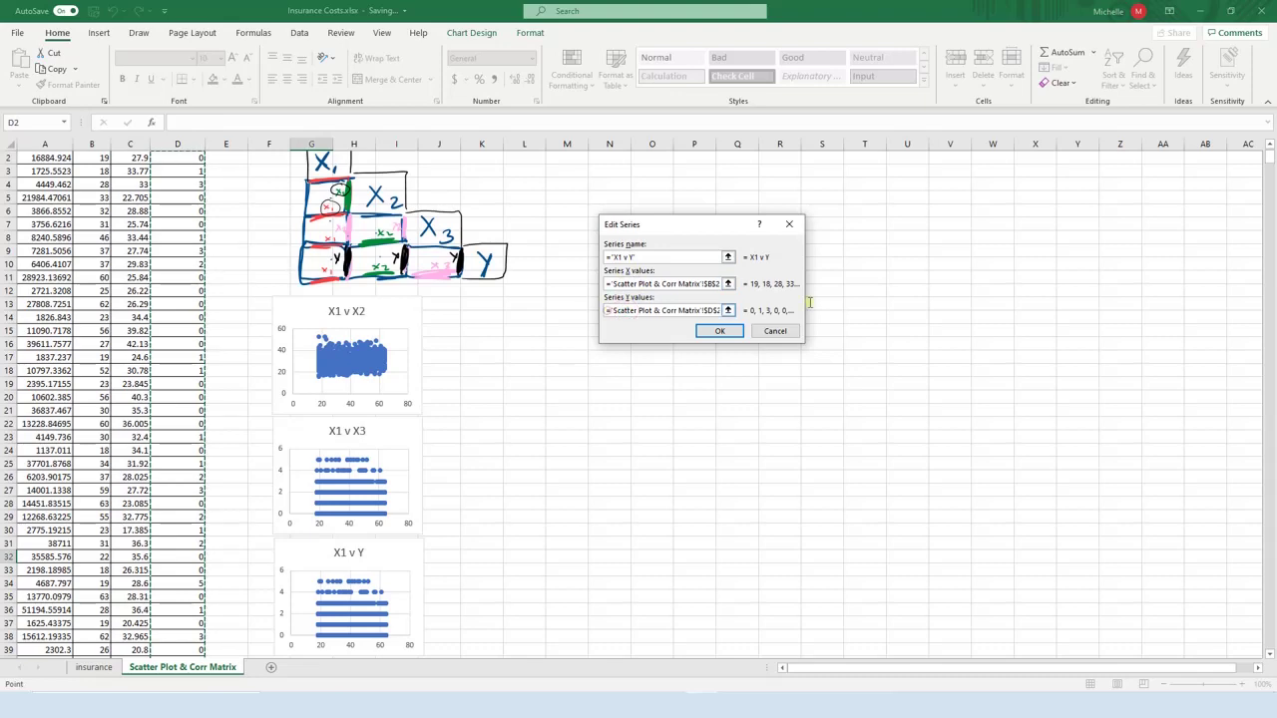
left_click_drag(610, 310, 801, 310)
key("BackSpace")
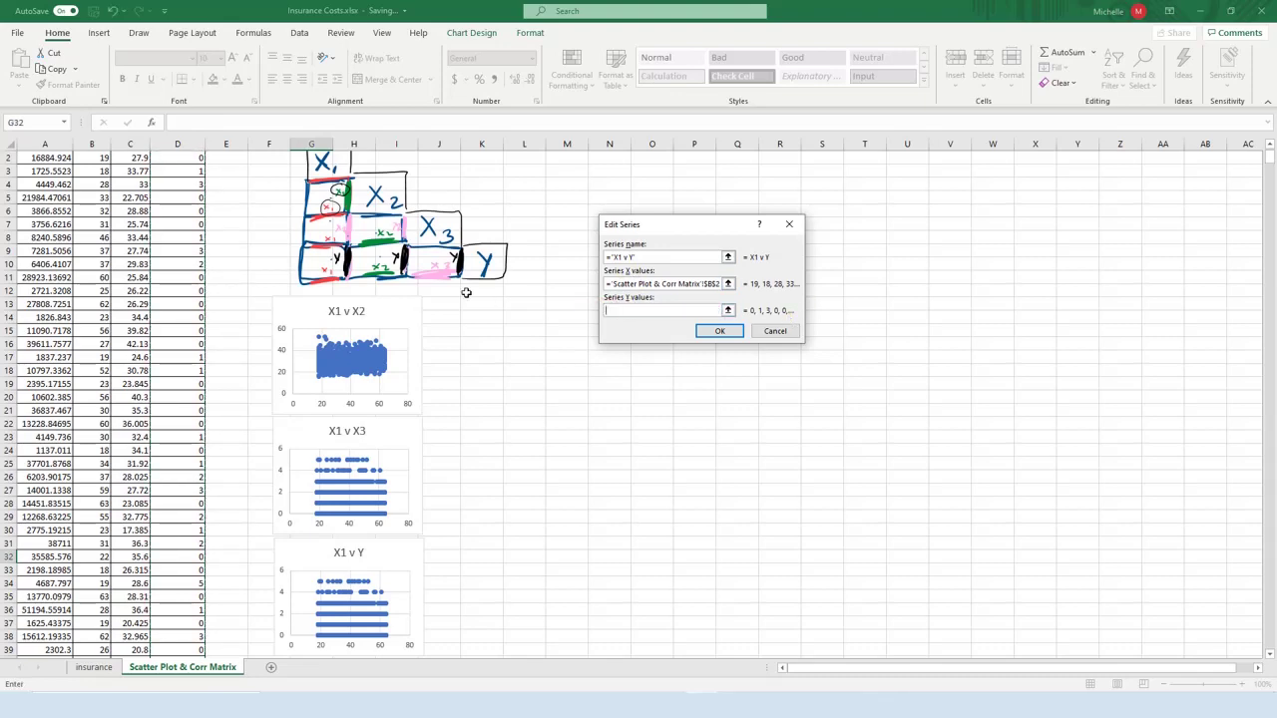
scroll(210, 329, "up", 1)
left_click(47, 171)
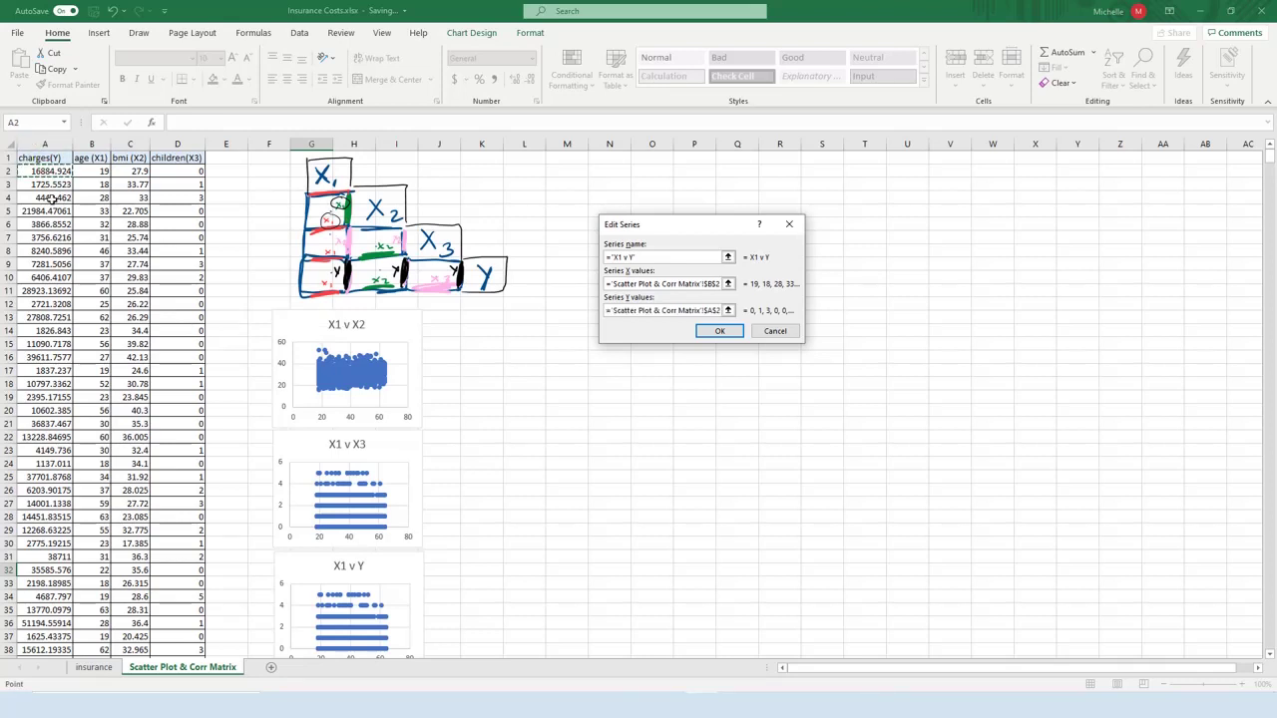
key("ctrl+shift+Down")
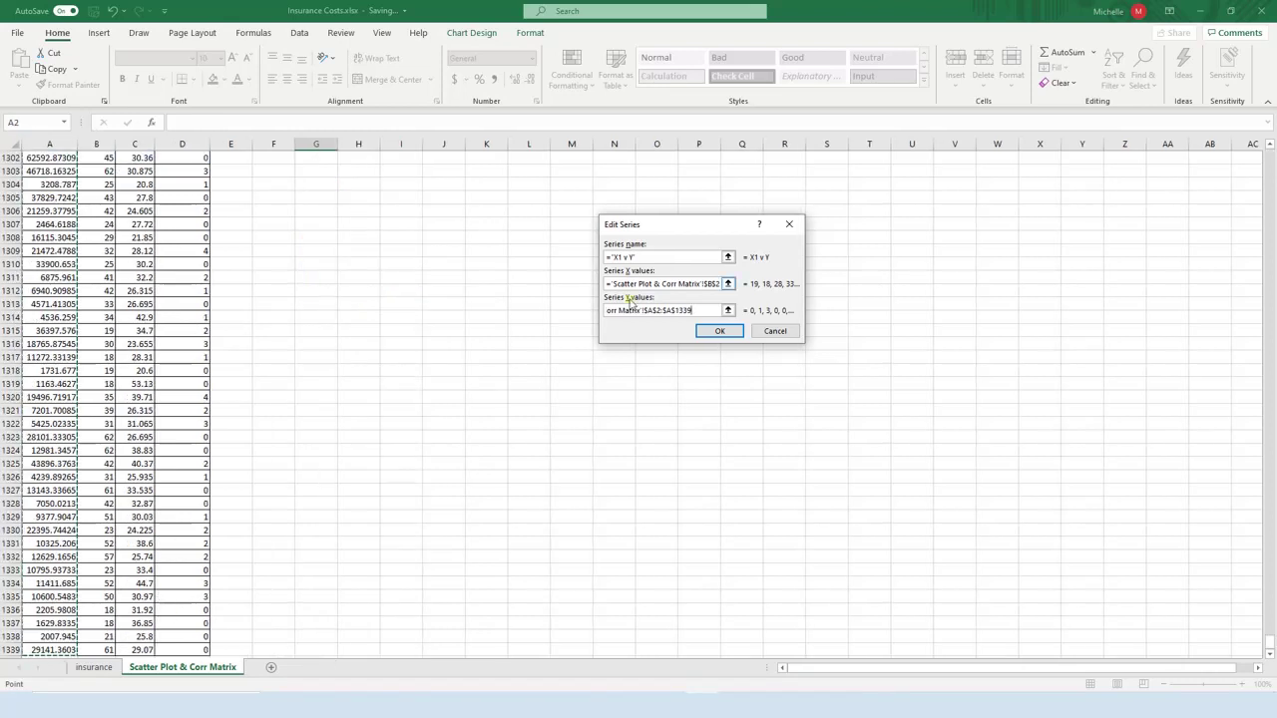
left_click(720, 331)
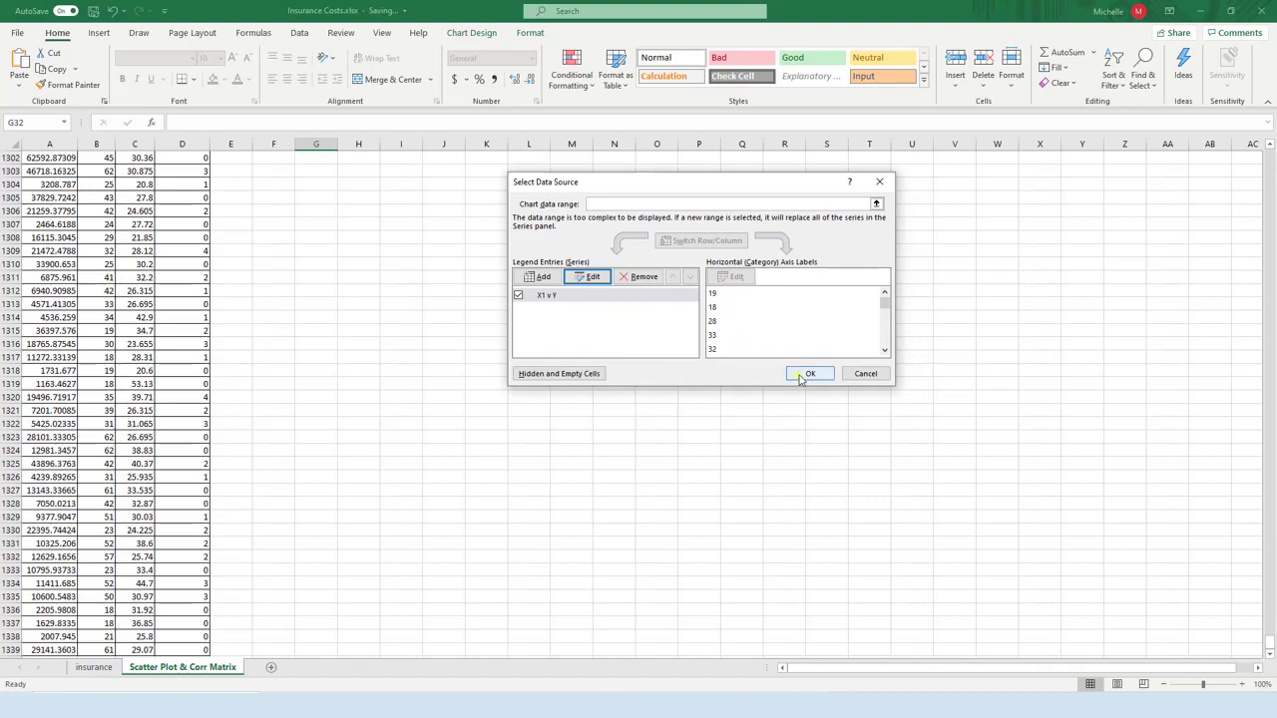
left_click(809, 373)
left_click_drag(1269, 644, 1274, 150)
left_click(634, 533)
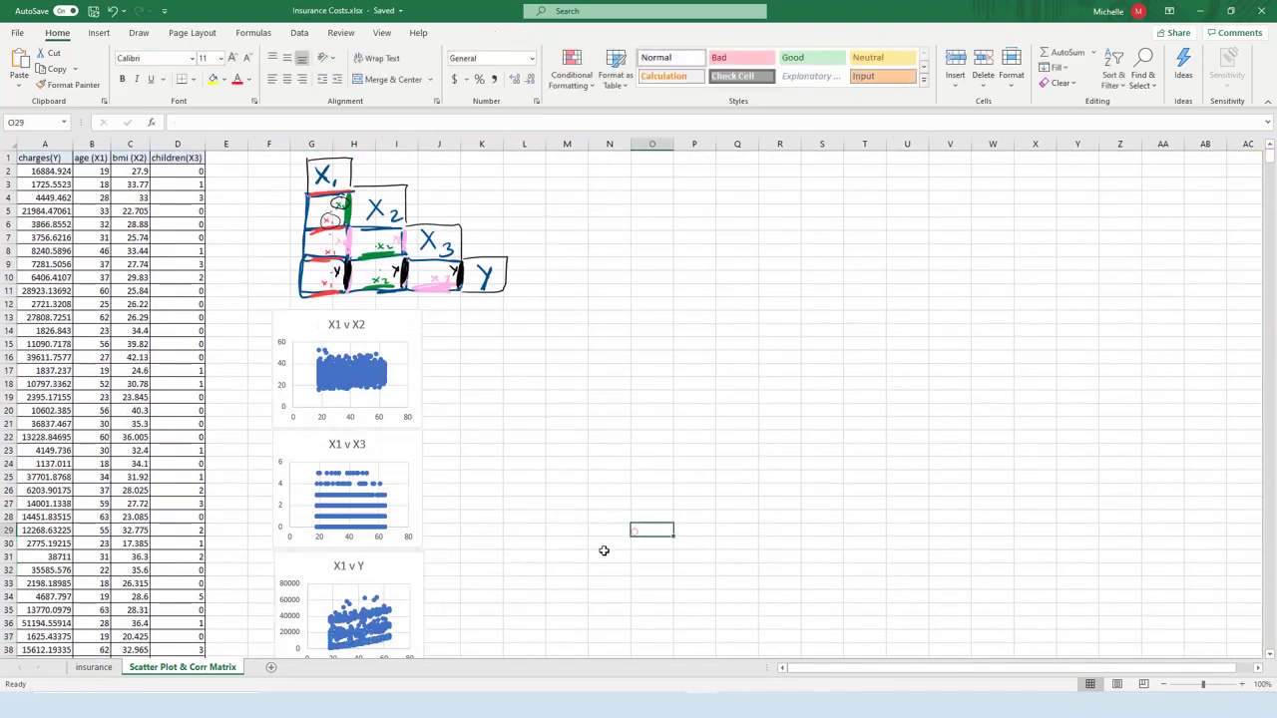
Step: Enlarge the X1 v Y chart to examine its point pattern, and shrink it back to about the size of the charts above
scroll(539, 547, "down", 2)
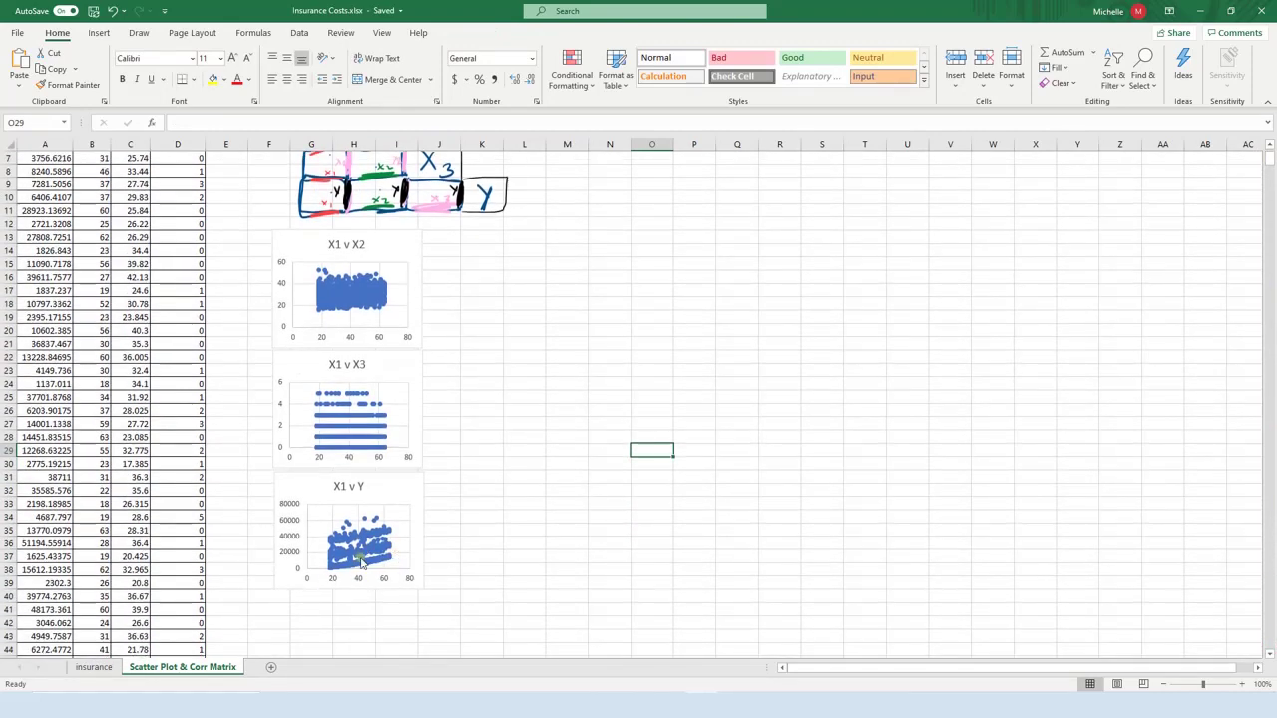
left_click(417, 587)
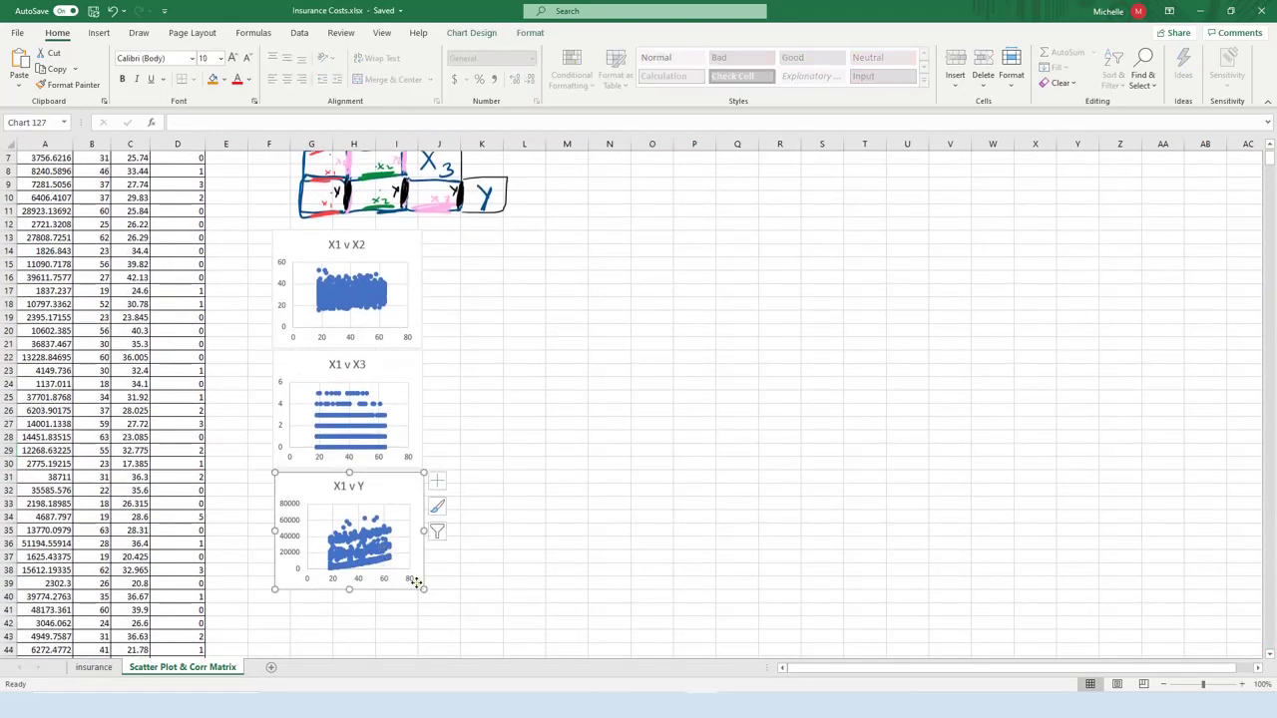
left_click_drag(422, 590, 481, 635)
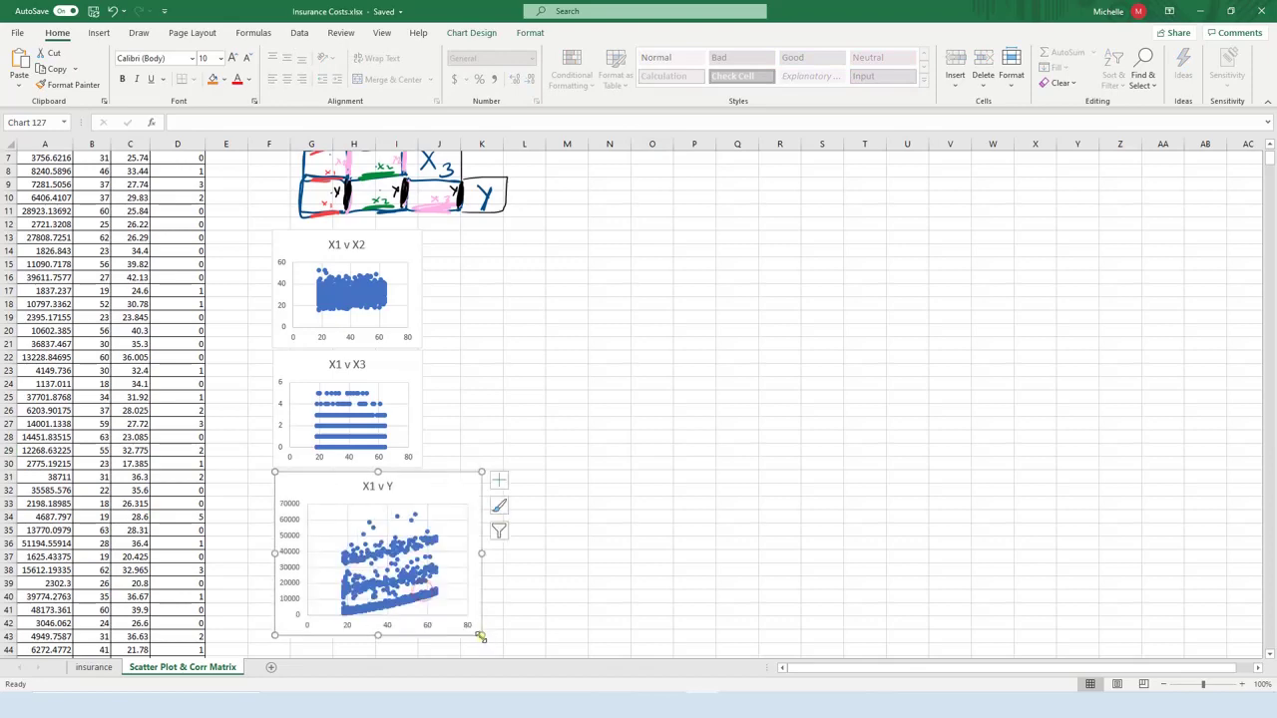
scroll(479, 558, "down", 1)
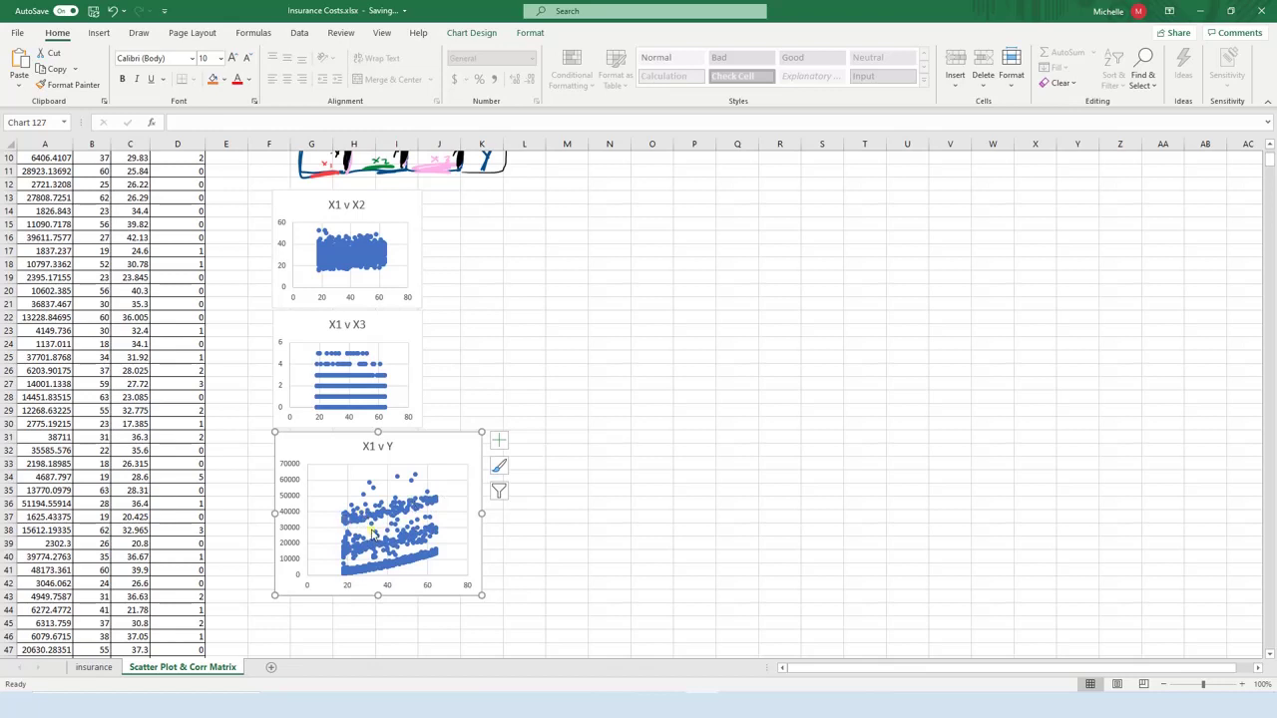
left_click_drag(480, 594, 426, 549)
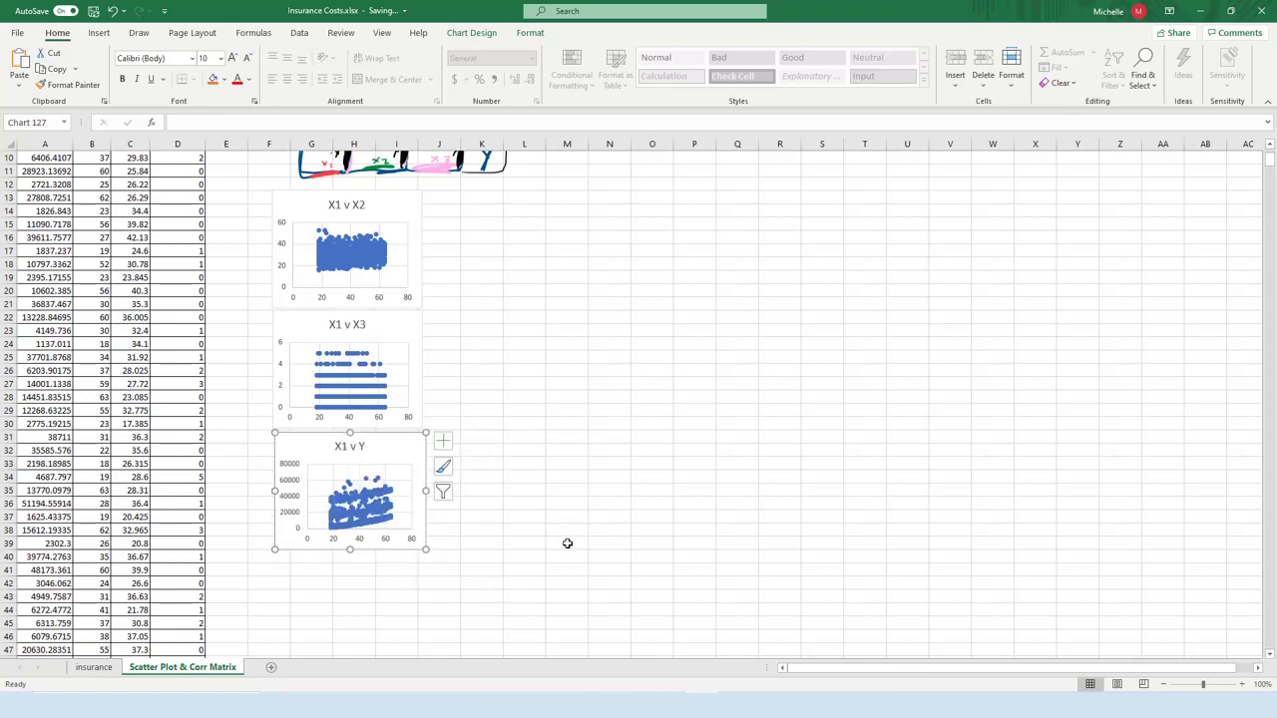
left_click(625, 555)
scroll(595, 592, "up", 1)
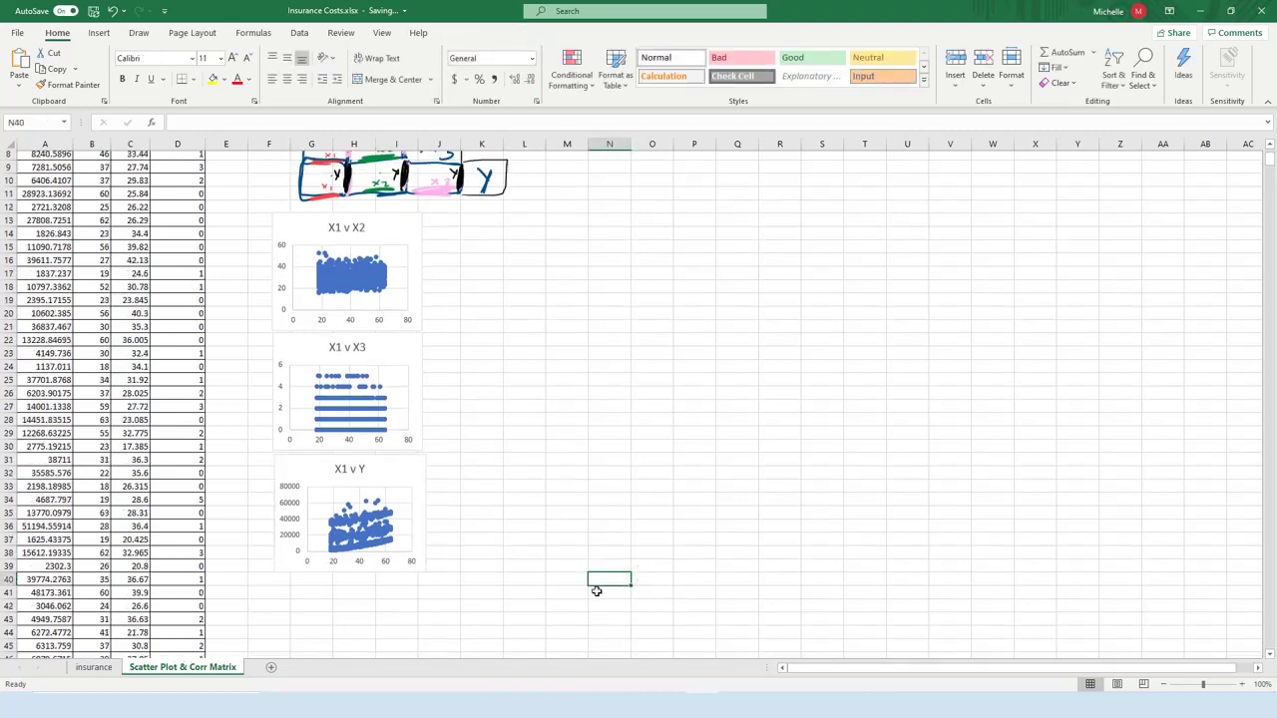
scroll(592, 593, "up", 1)
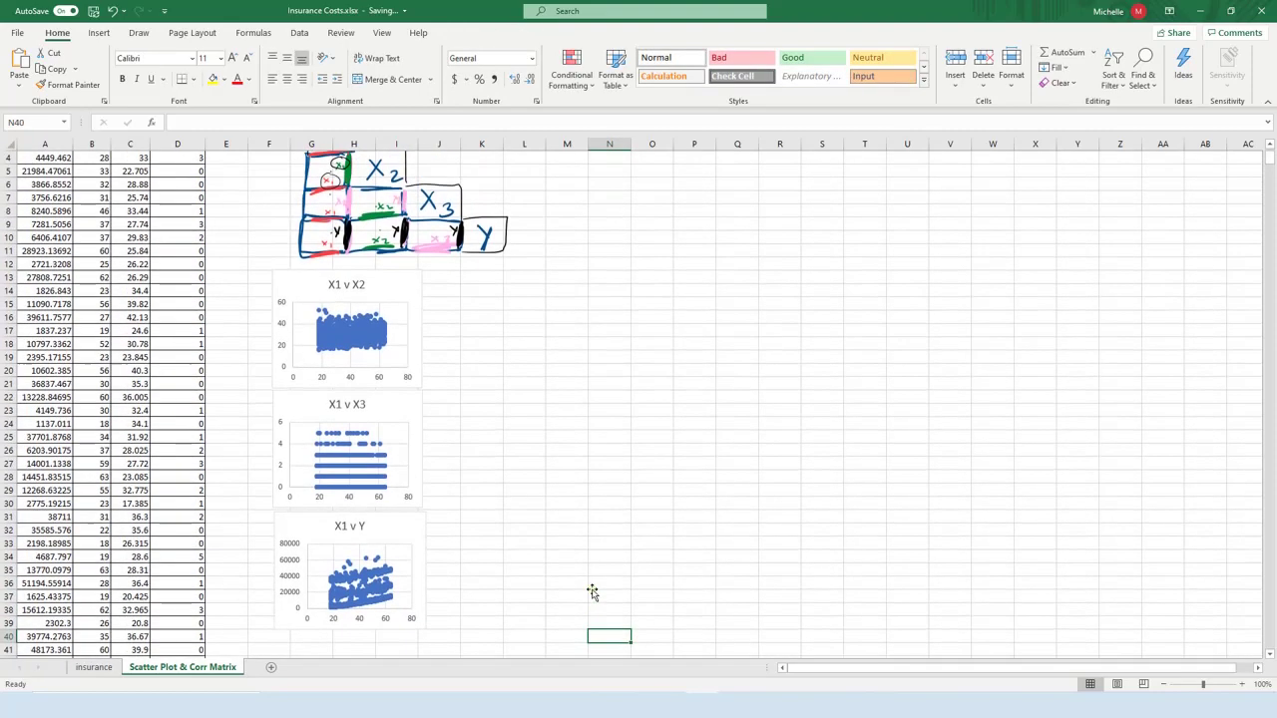
scroll(426, 349, "up", 1)
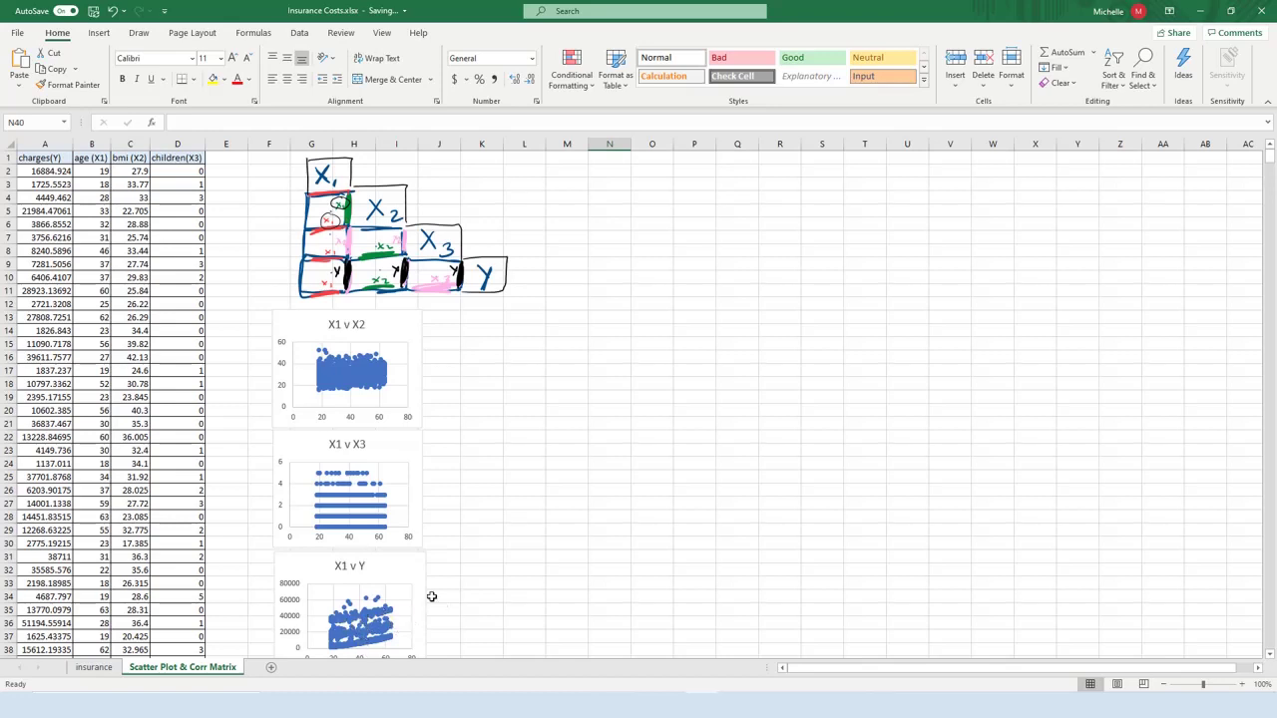
left_click(377, 244)
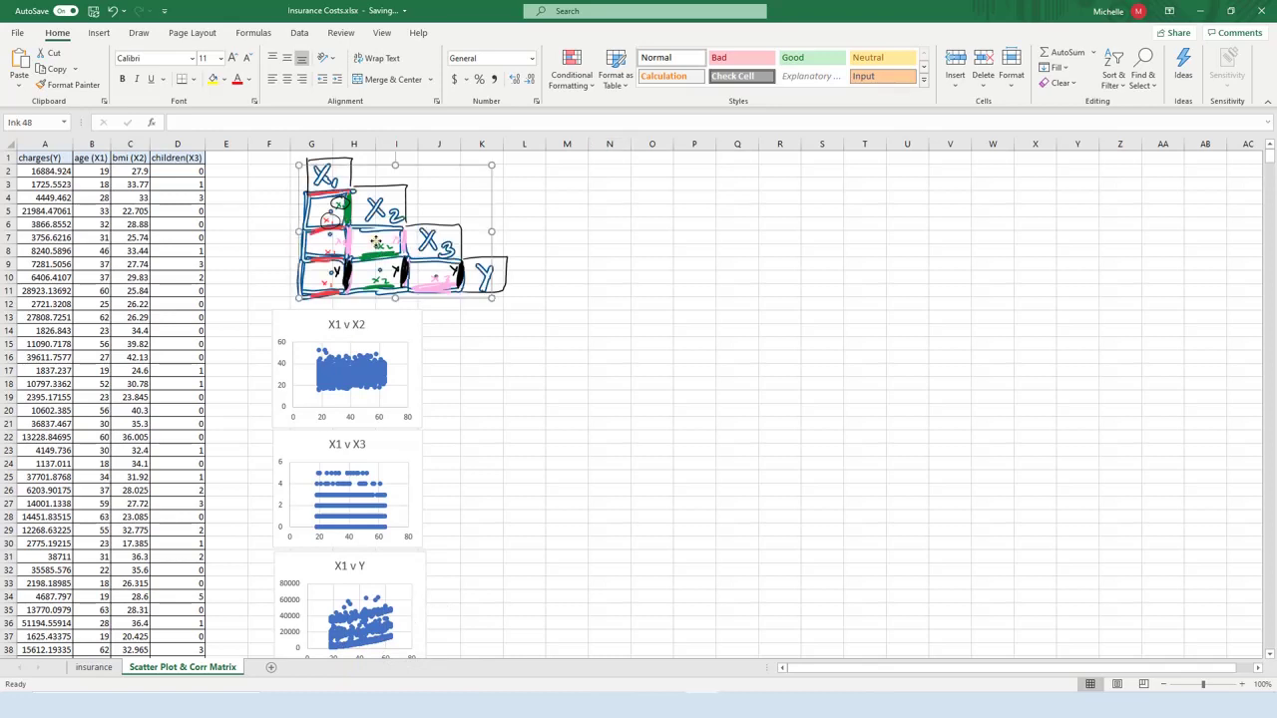
left_click(652, 377)
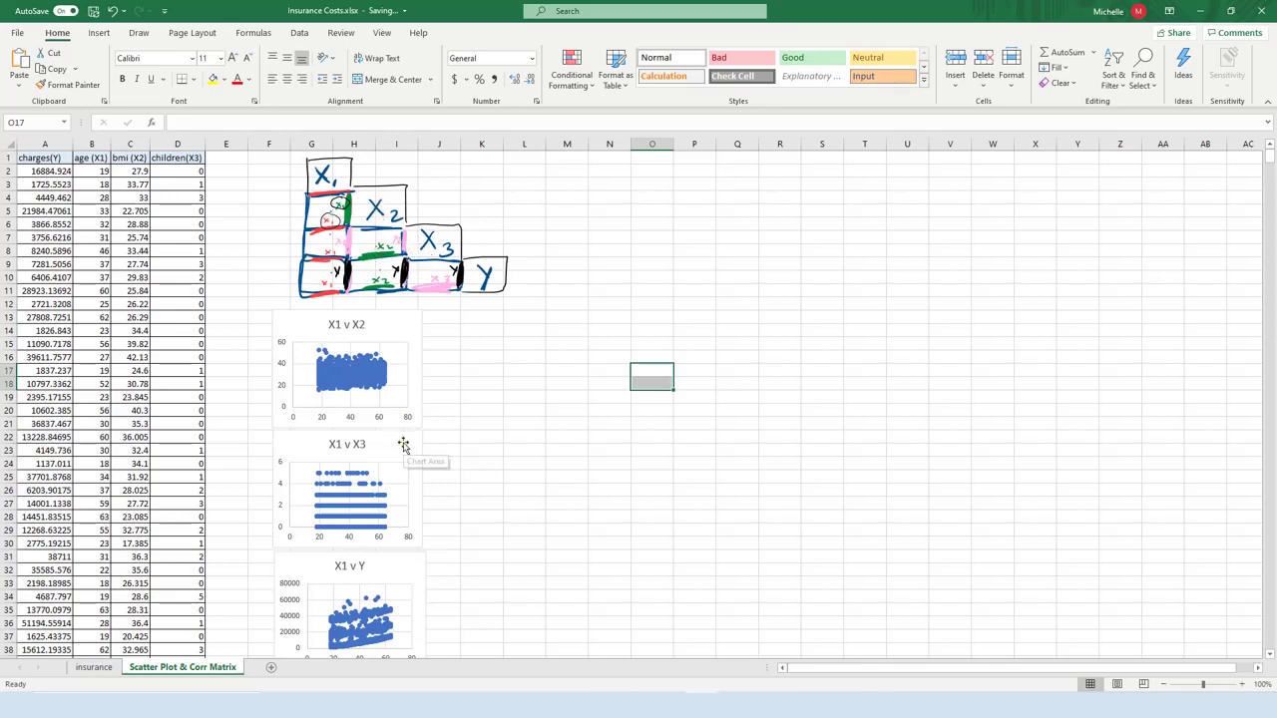
Step: Copy the X1 v X3 chart and align the copy directly beside the original to start the X2 column
left_click(403, 444)
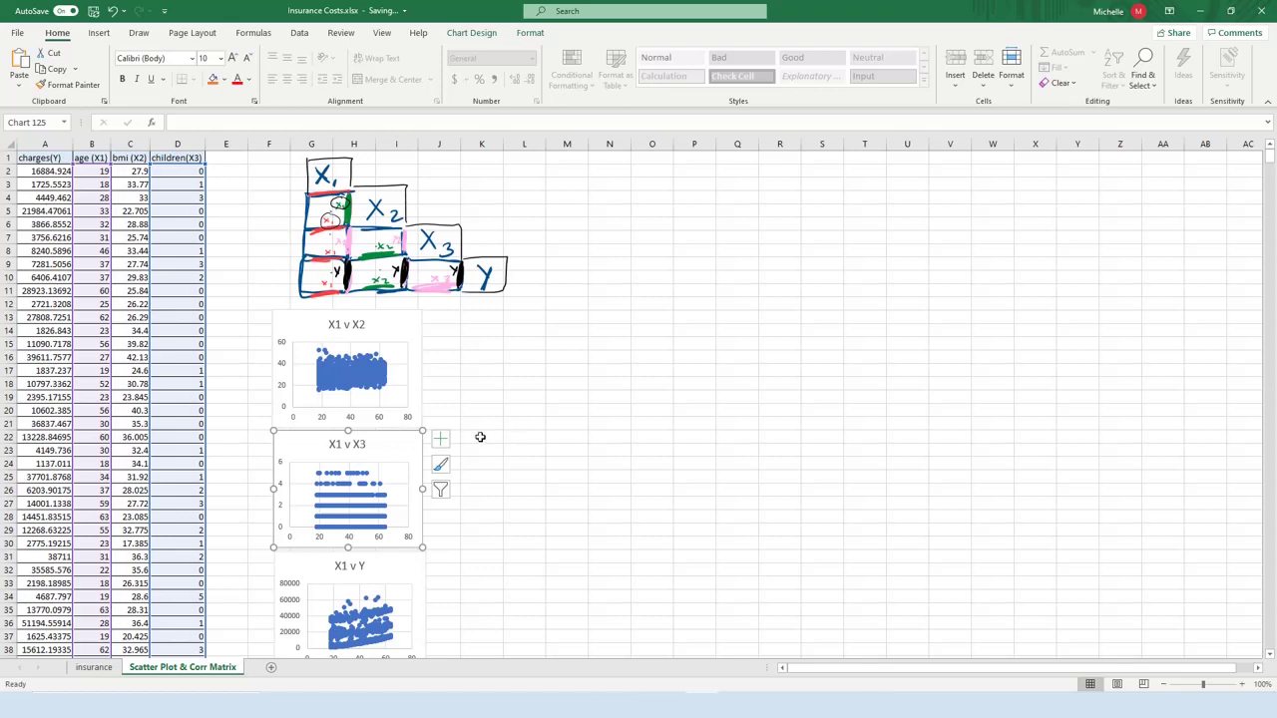
left_click(479, 437)
key("ctrl+v")
left_click_drag(577, 440, 543, 442)
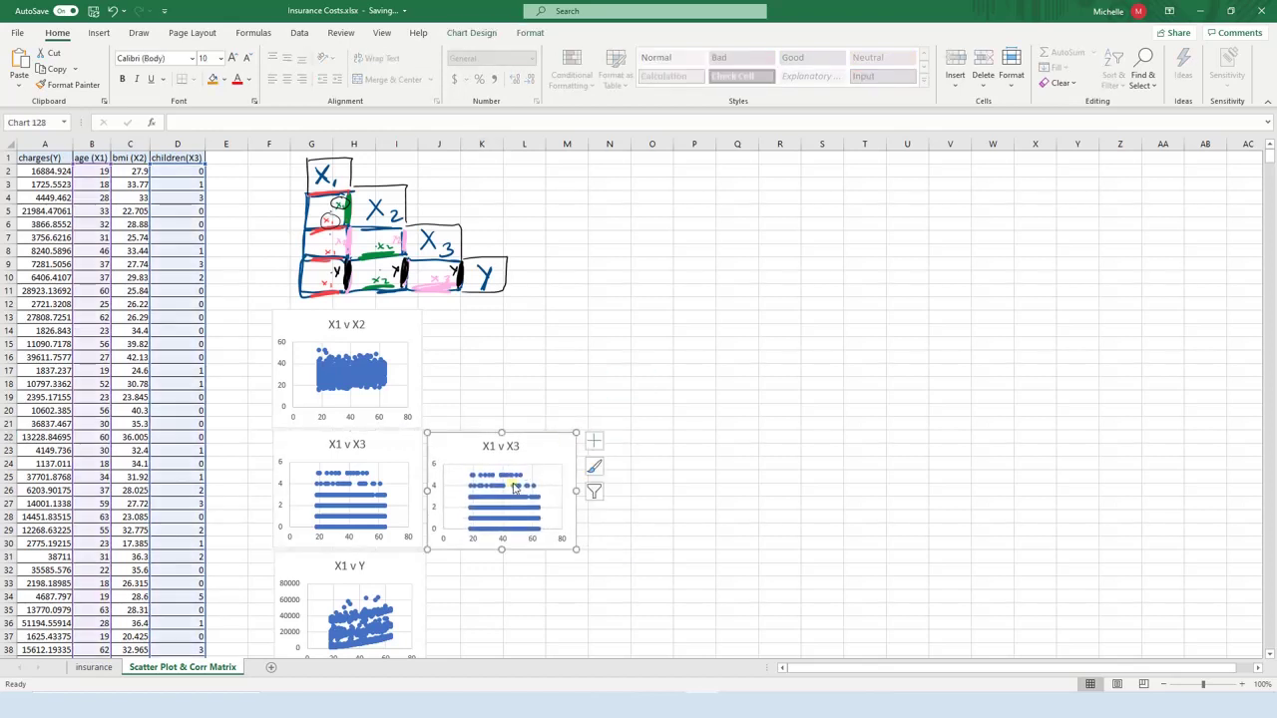
Step: Edit the data series of the new chart copy in the X2 column and rename it "X2 v X3"
right_click(515, 486)
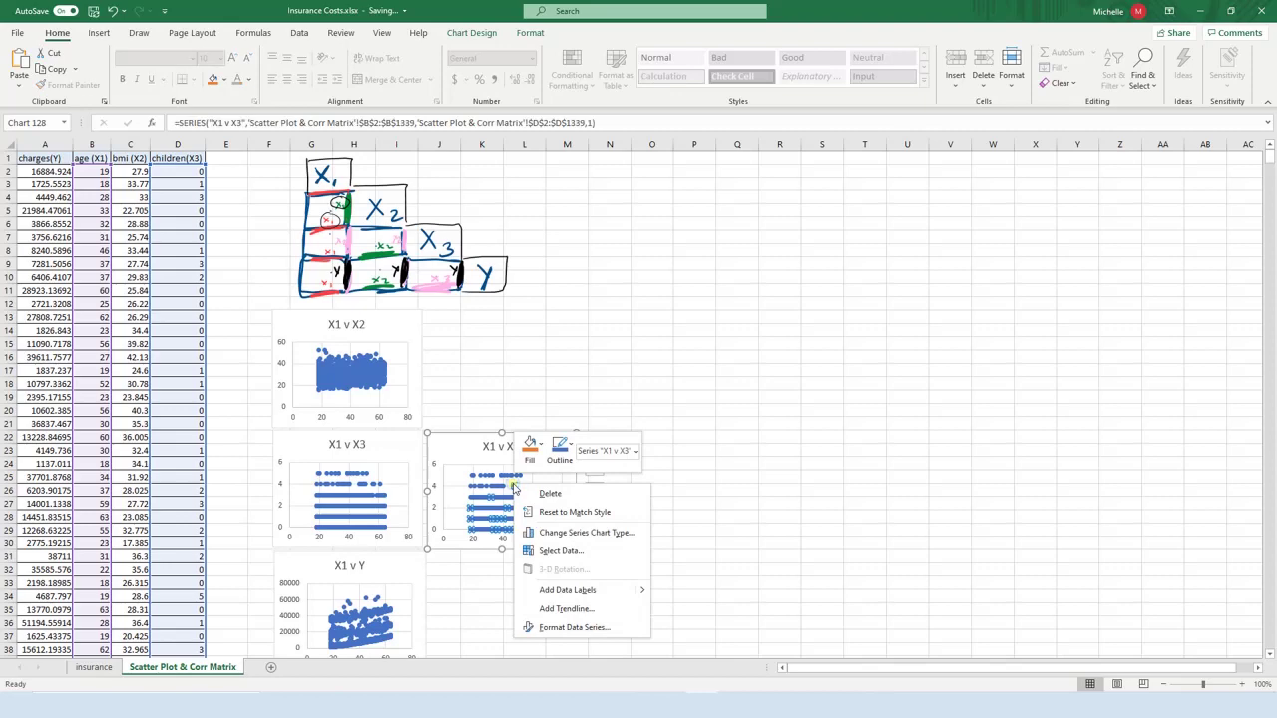
left_click(569, 555)
left_click(591, 280)
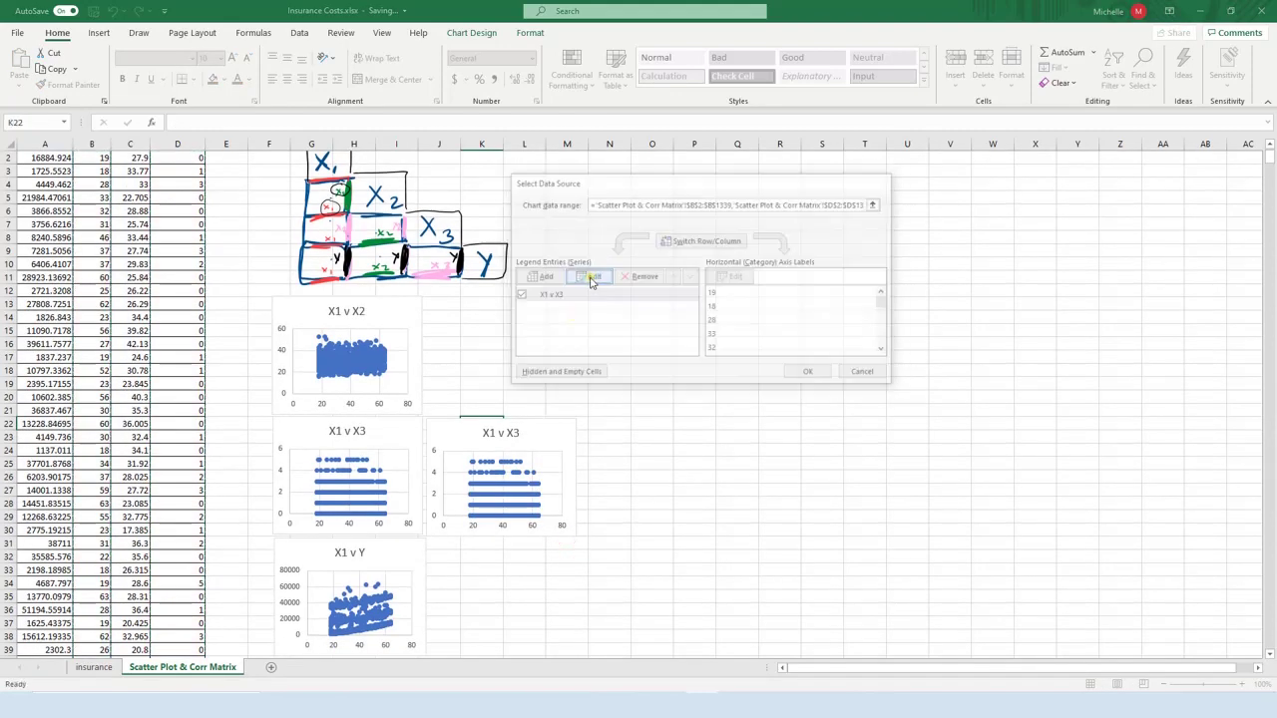
left_click(622, 256)
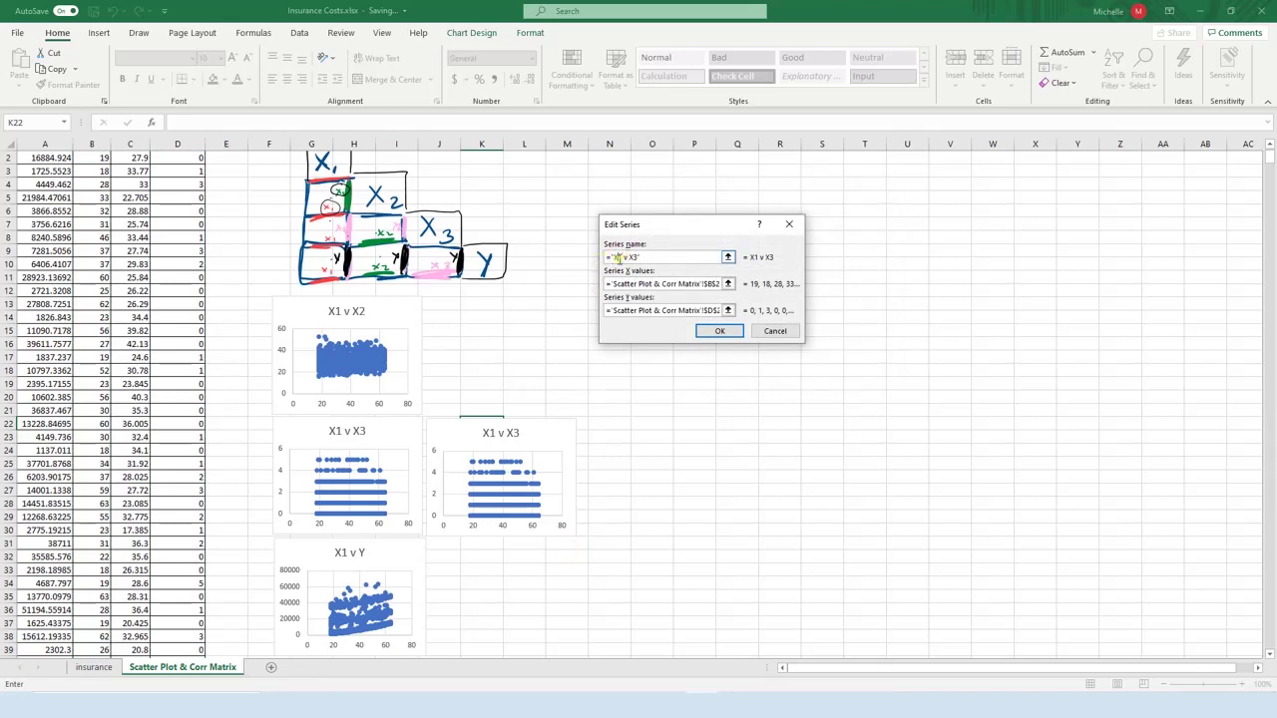
key("BackSpace")
type("2")
Step: Replace the X2 v X3 series' X values with the bmi (X2) data in C2:C1339 and apply the data source
left_click(606, 284)
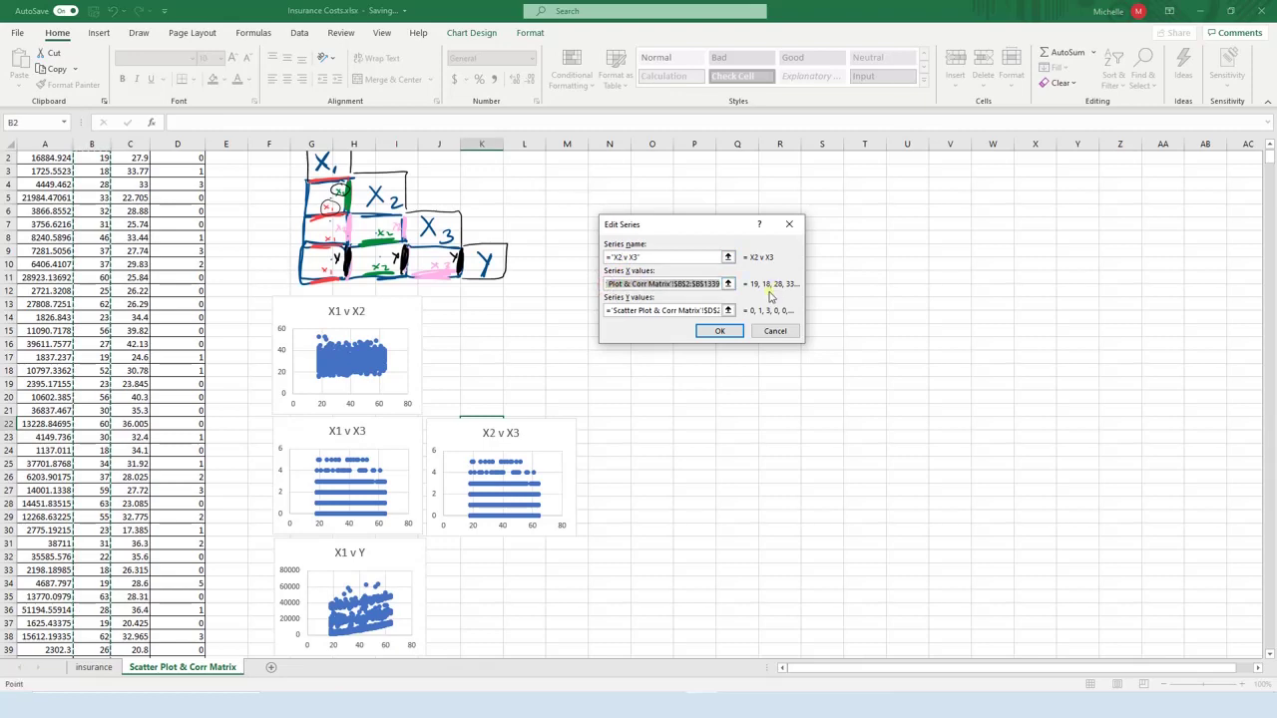
key("BackSpace")
scroll(179, 399, "up", 1)
left_click(143, 172)
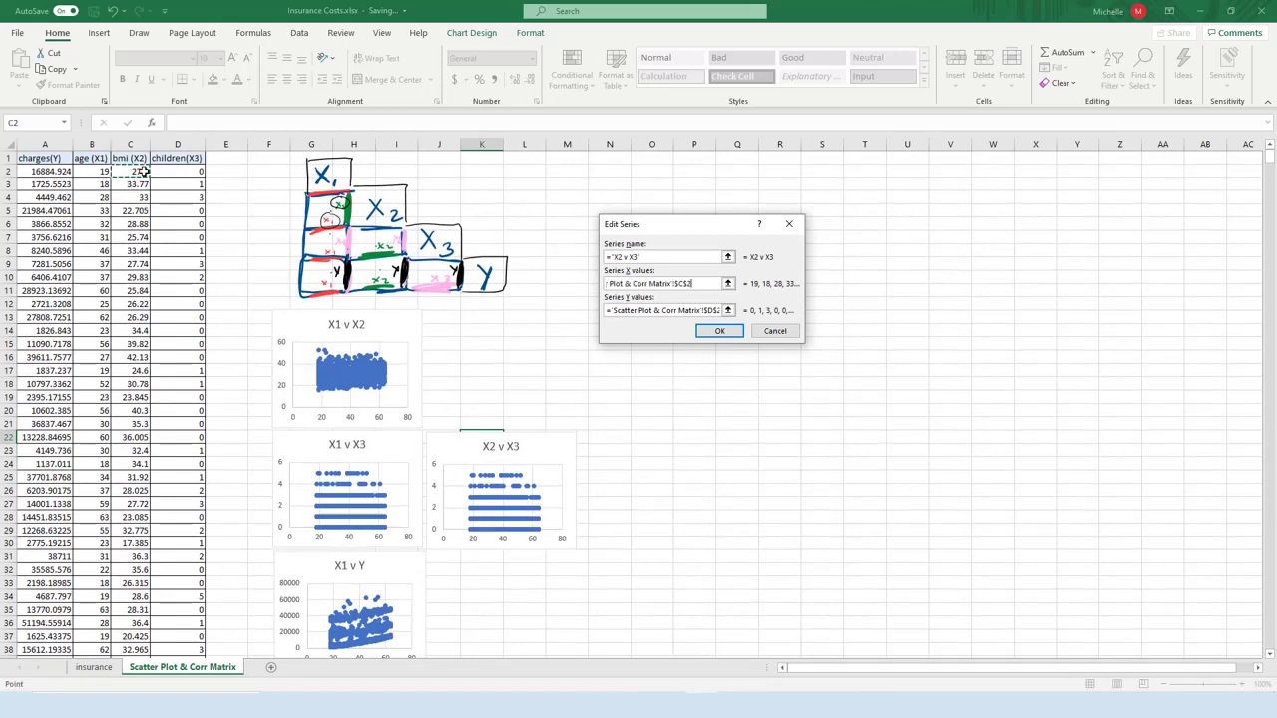
key("ctrl+shift+Down")
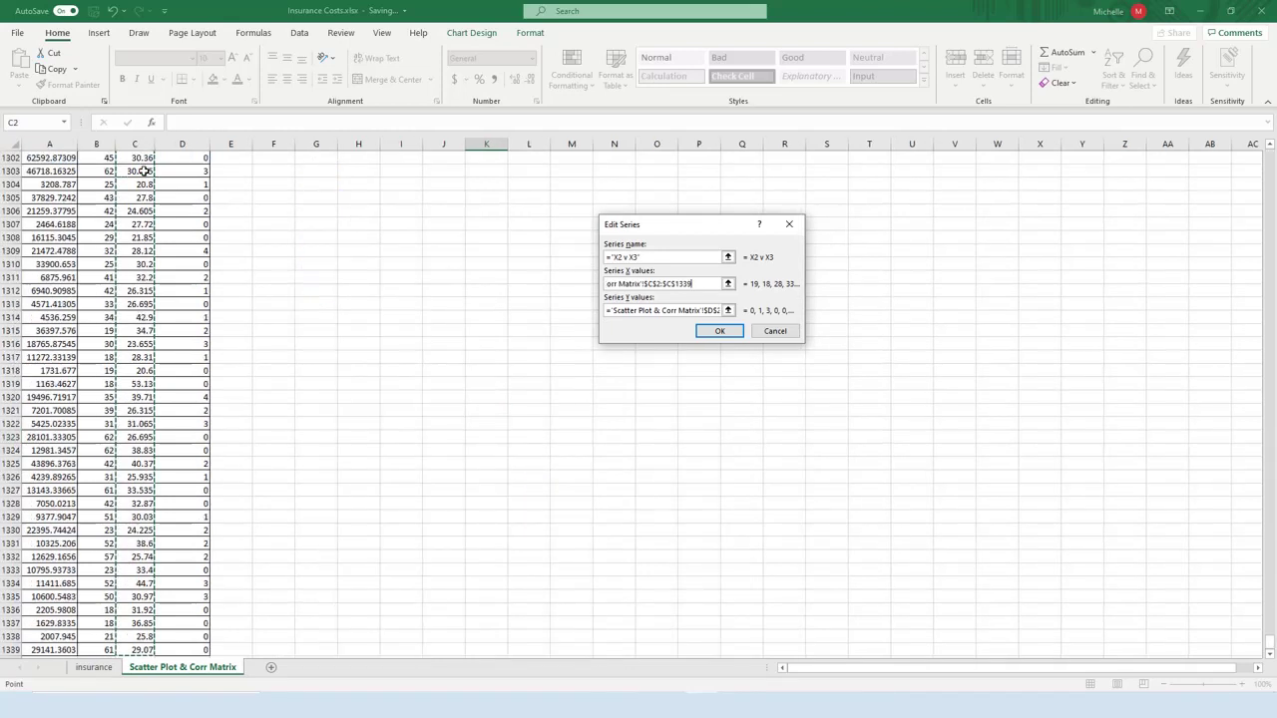
left_click(692, 311)
scroll(104, 272, "up", 1)
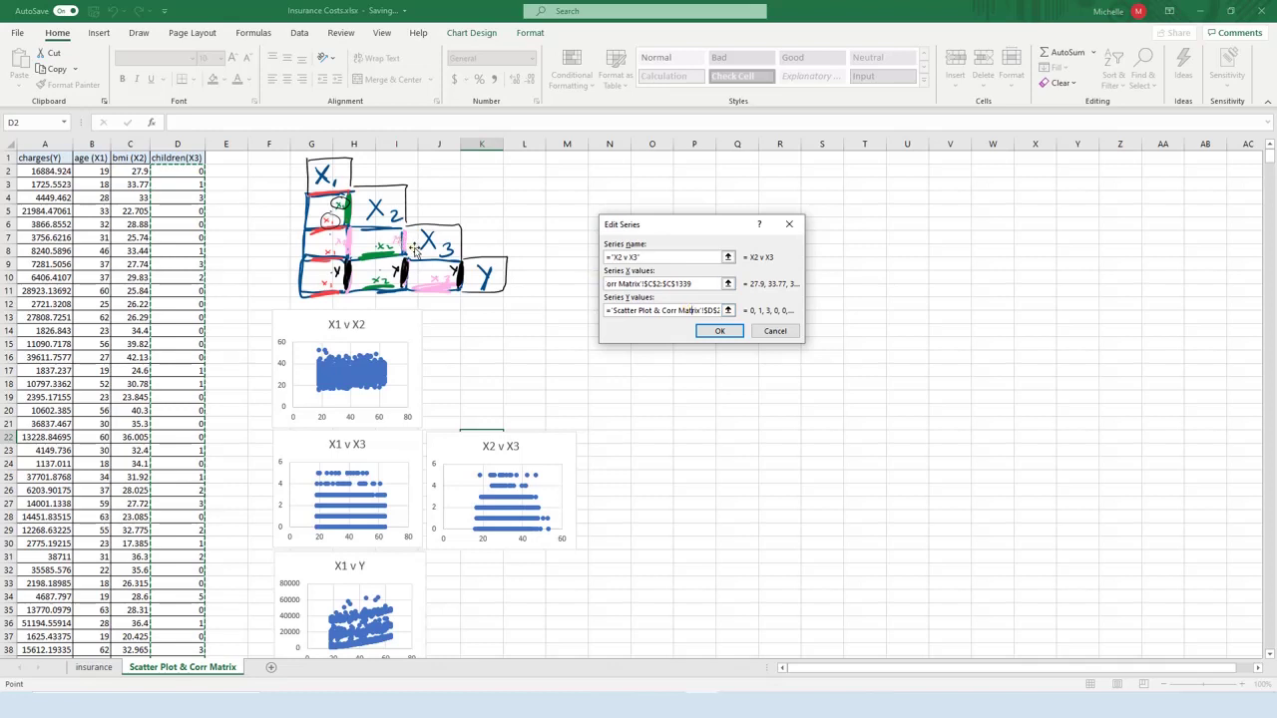
left_click(720, 331)
left_click(810, 374)
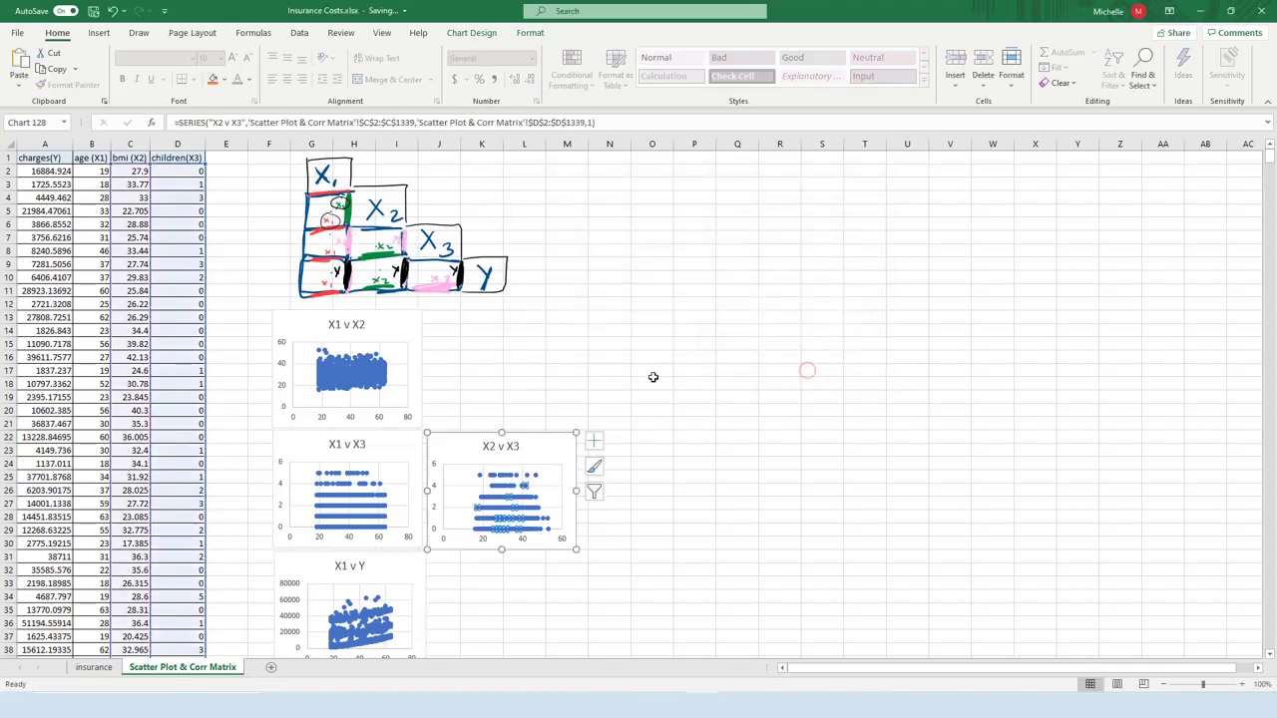
left_click(652, 390)
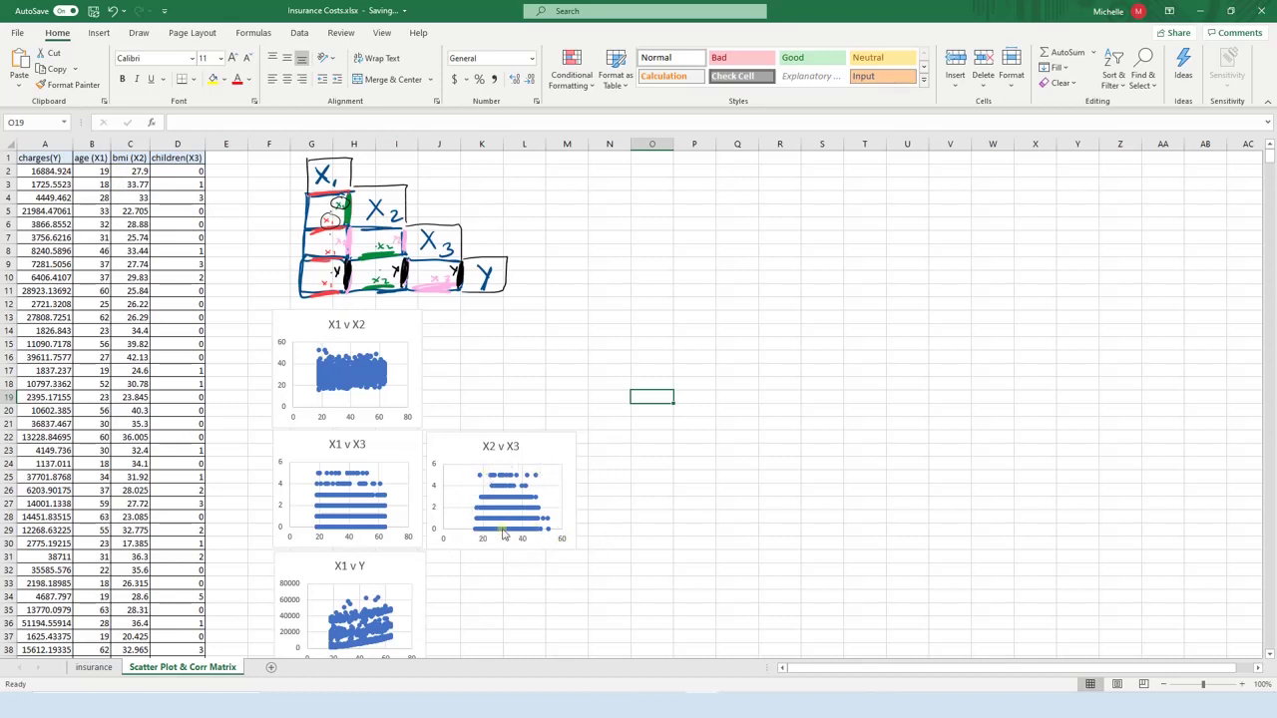
mouse_move(493, 537)
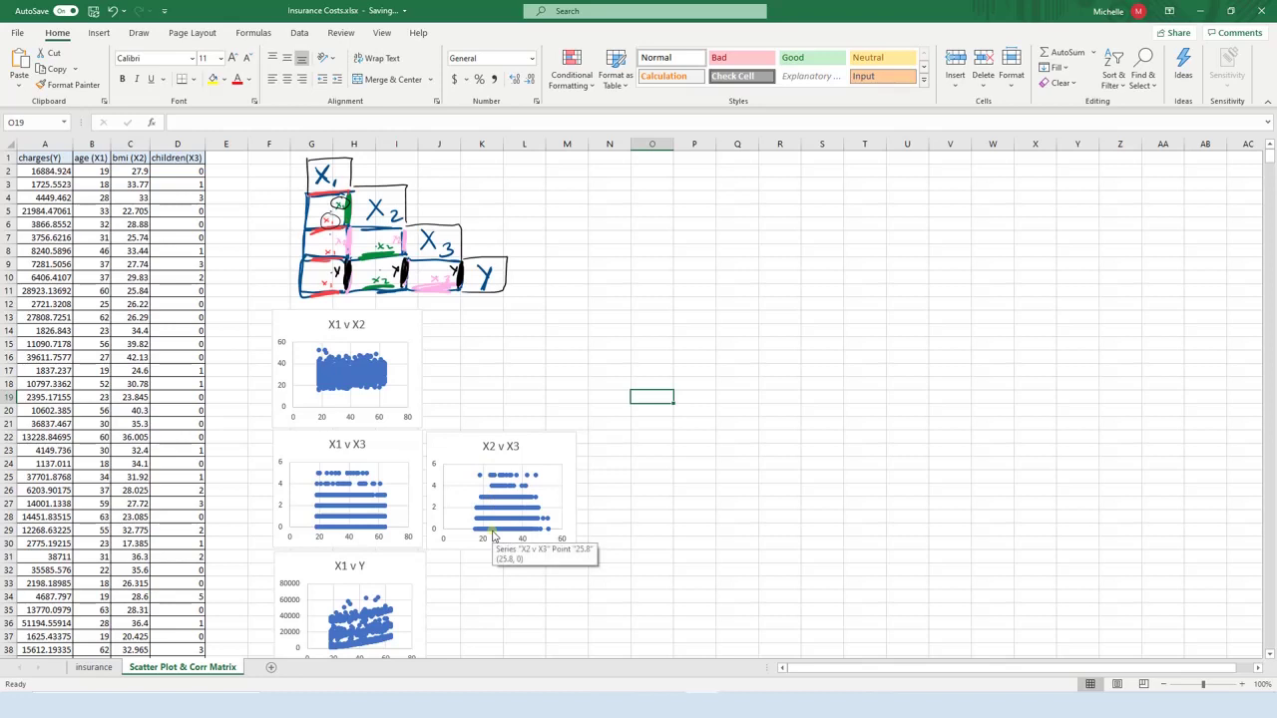
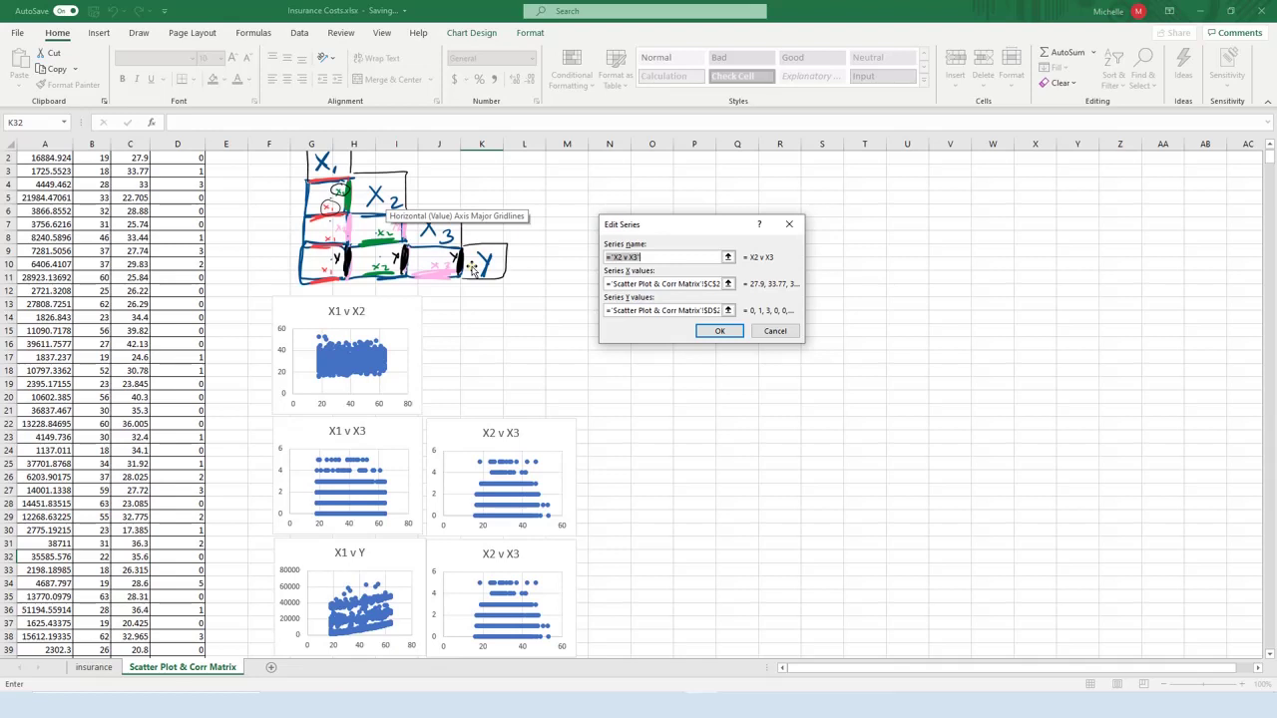
Step: Rename the series of the chart copy beside X1 v Y as "X2 v Y", keeping its bmi X values
left_click(634, 257)
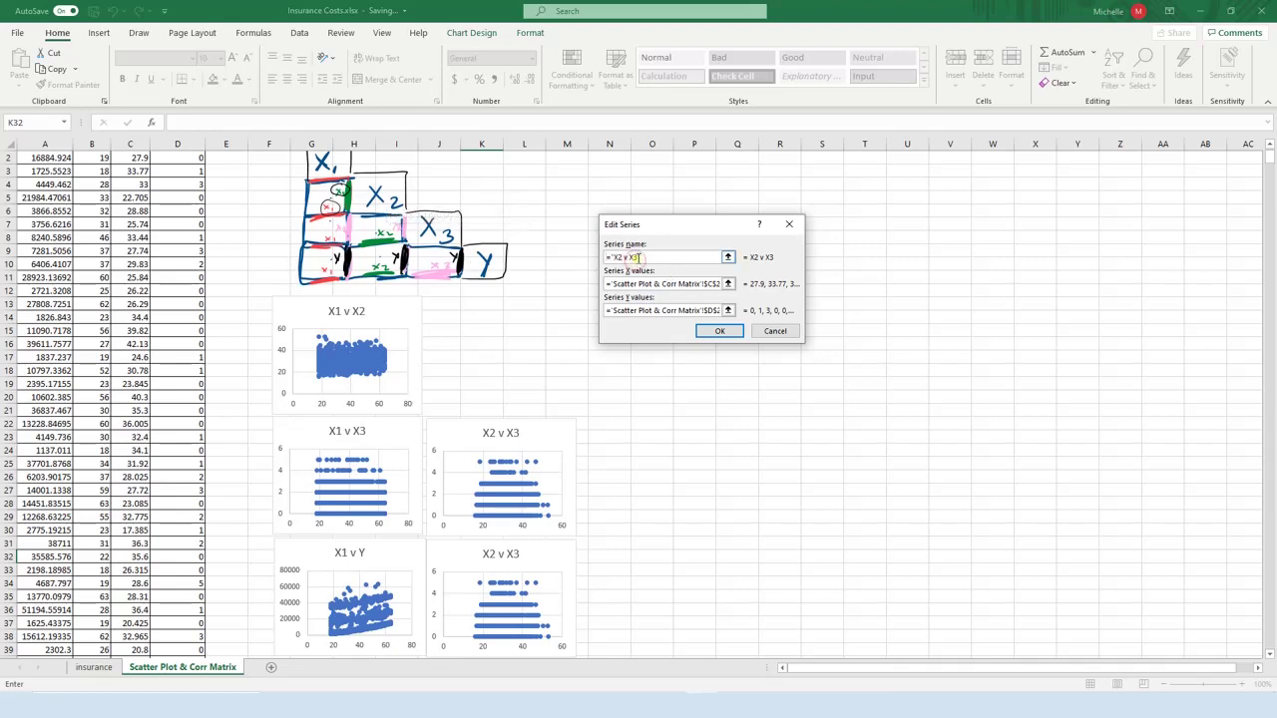
double_click(632, 258)
type("Y")
left_click(619, 283)
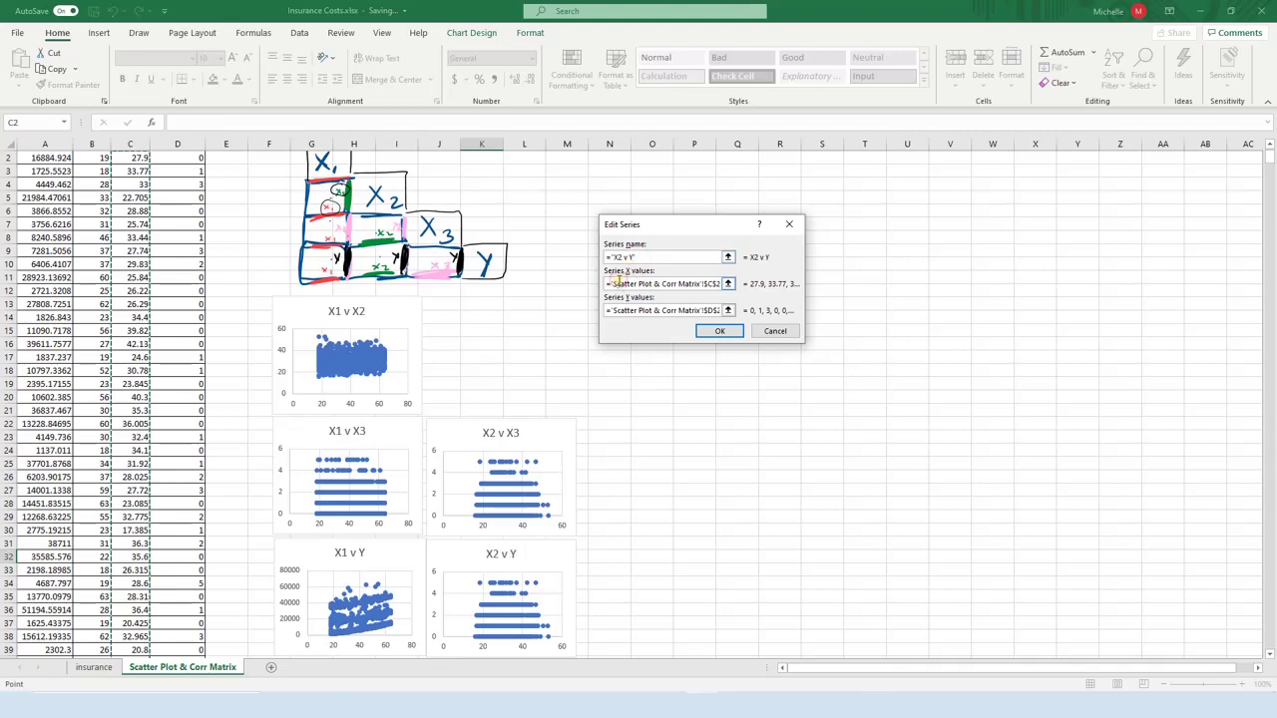
scroll(270, 341, "up", 1)
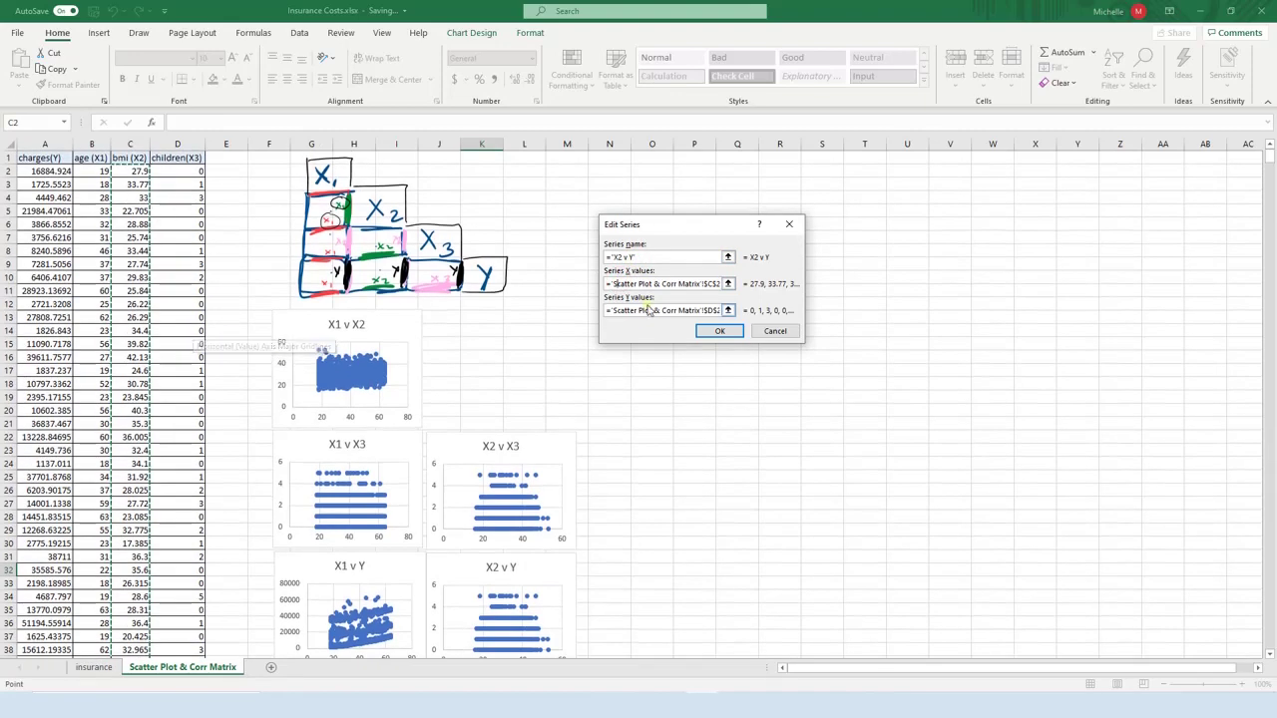
Step: Replace the X2 v Y series' Y values with the charges (Y) data in A2:A1339 and apply the data source
left_click_drag(646, 312, 777, 315)
key("Delete")
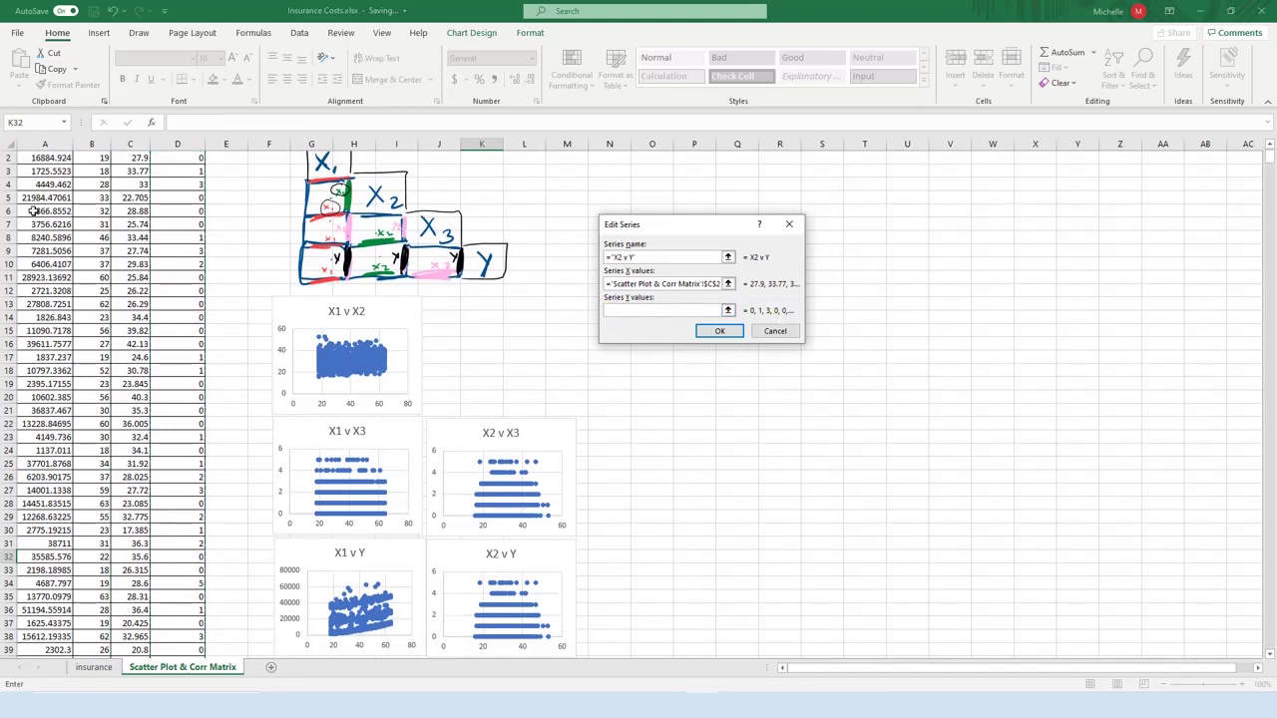
scroll(40, 199, "up", 1)
left_click(46, 173)
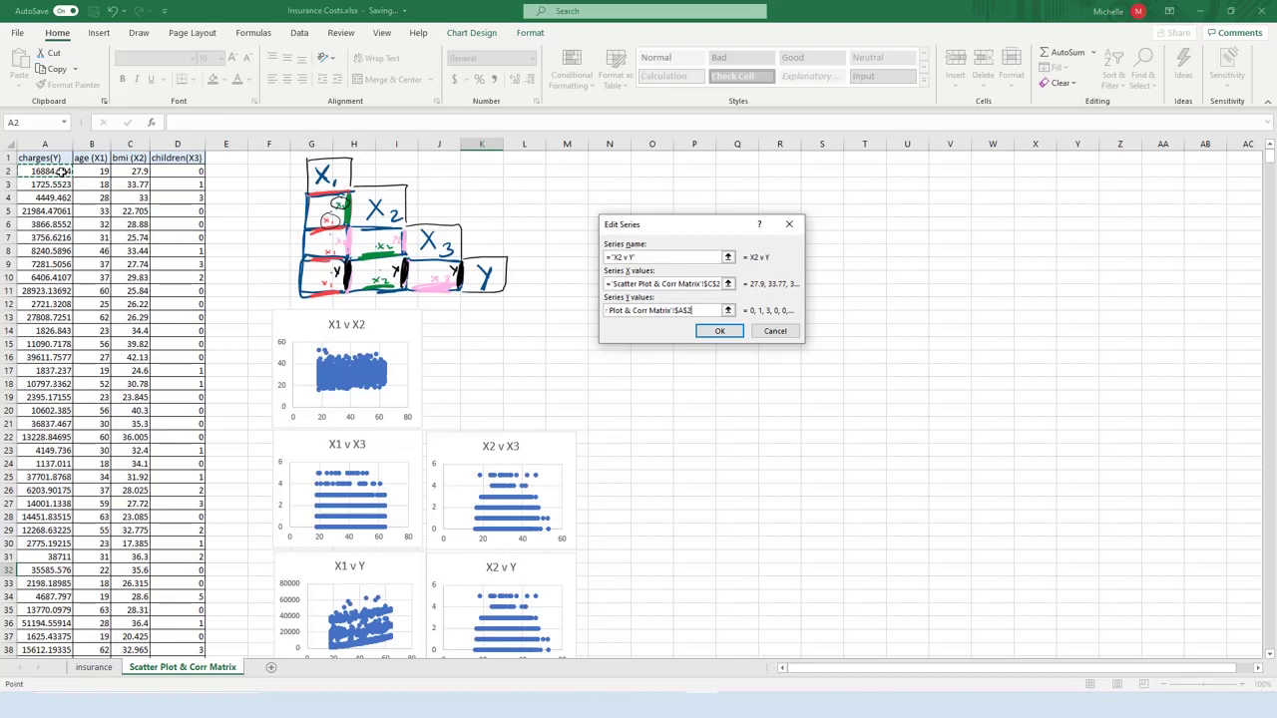
key("ctrl+shift+Down")
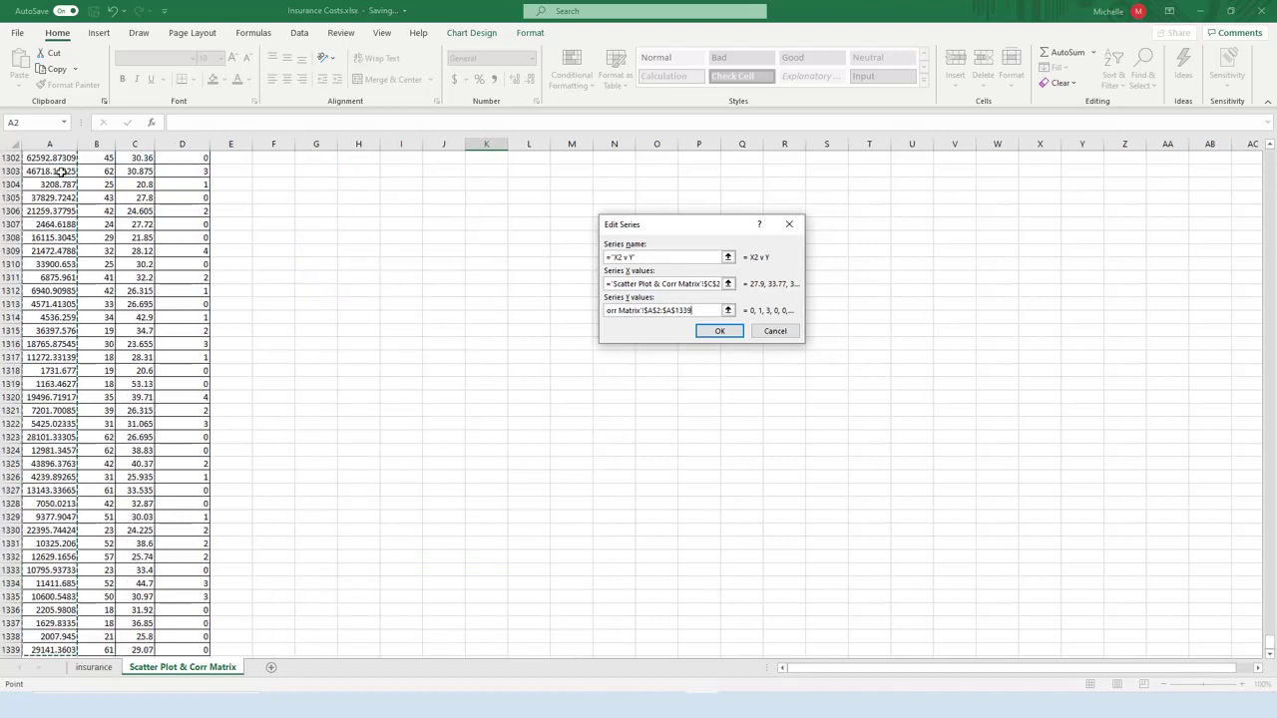
left_click(718, 332)
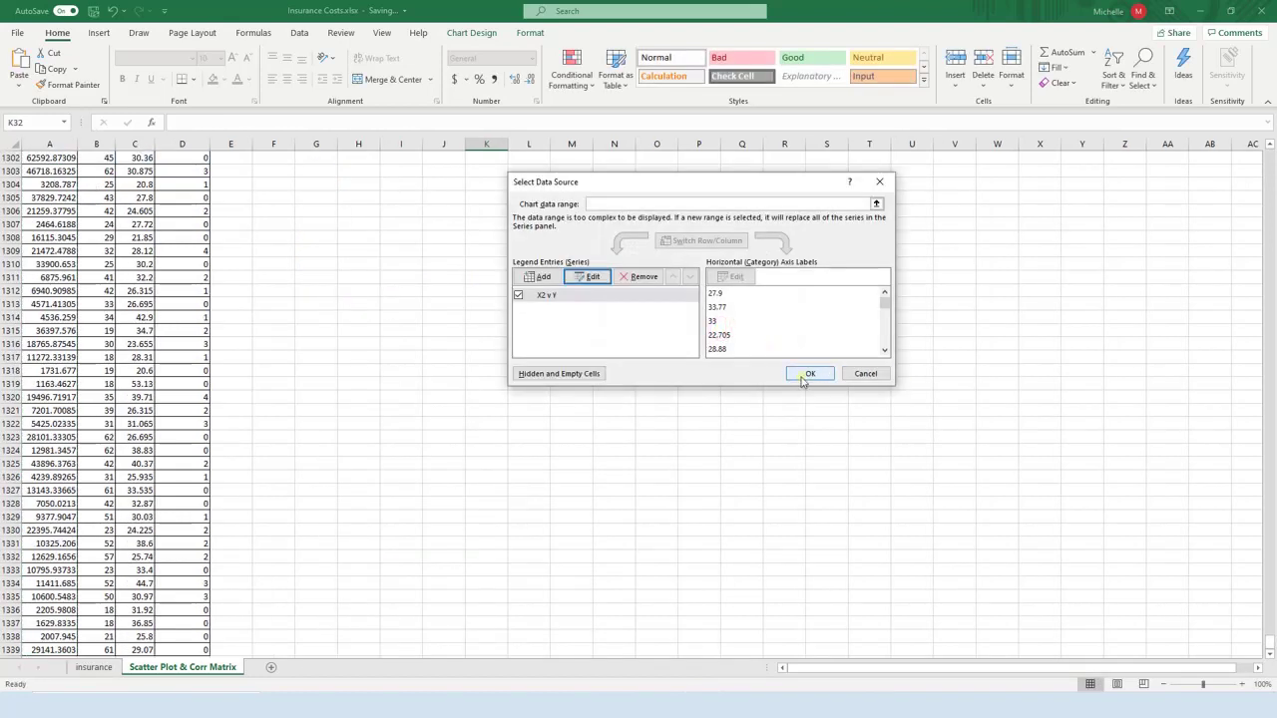
left_click(804, 374)
left_click_drag(1269, 639, 1270, 152)
left_click(573, 599)
scroll(744, 488, "down", 2)
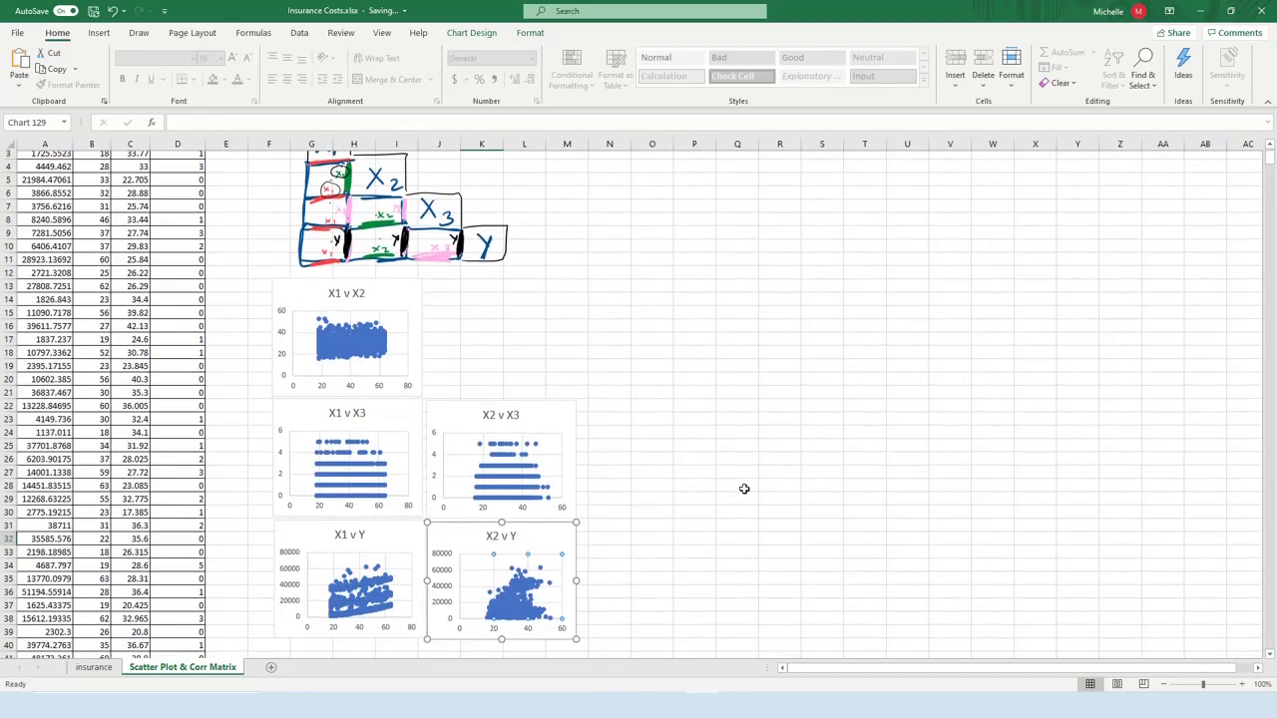
key("Escape")
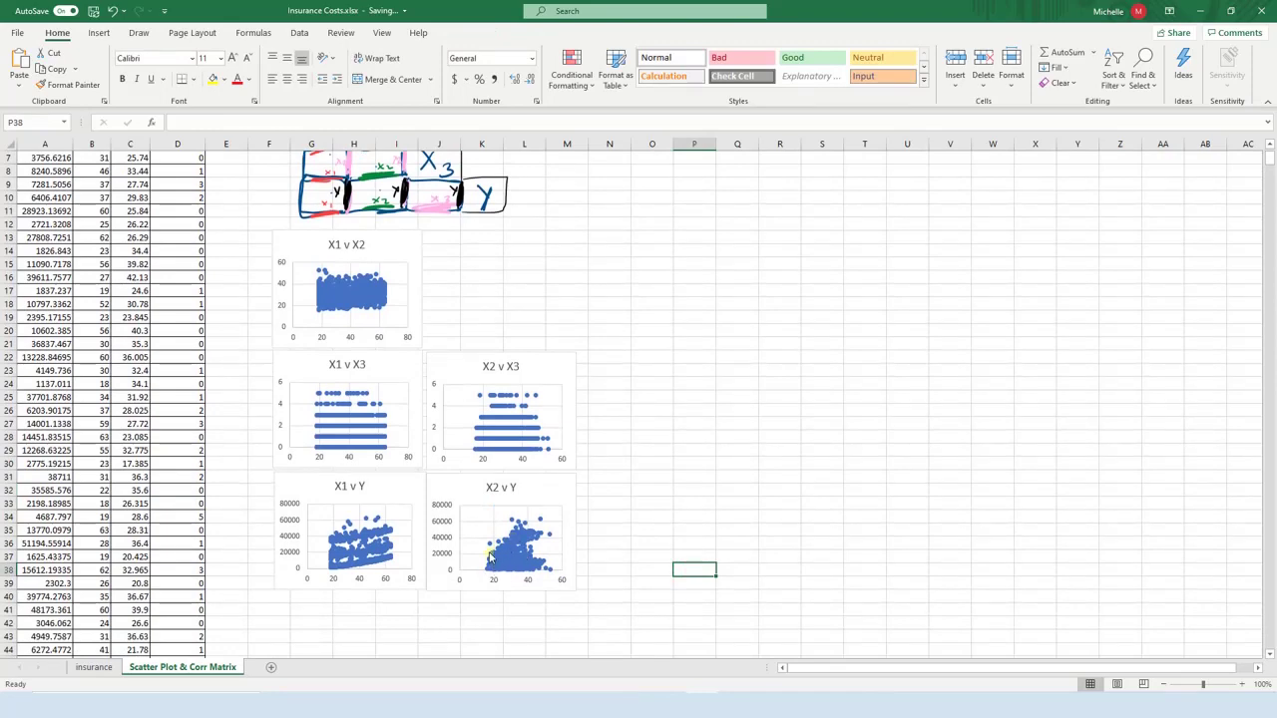
Step: Enlarge the X2 v Y chart to examine its point pattern, and shrink it back to about the size of the neighbouring charts
scroll(101, 356, "up", 2)
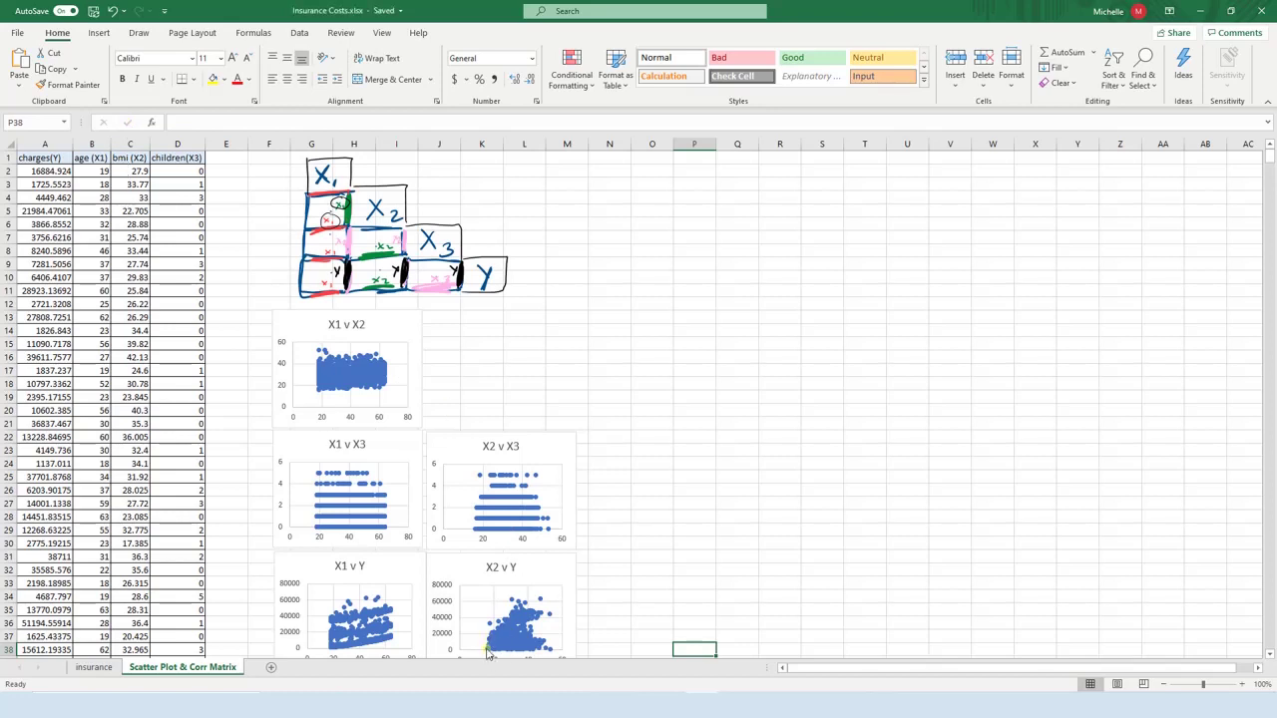
left_click(536, 567)
left_click(819, 504)
scroll(597, 540, "down", 1)
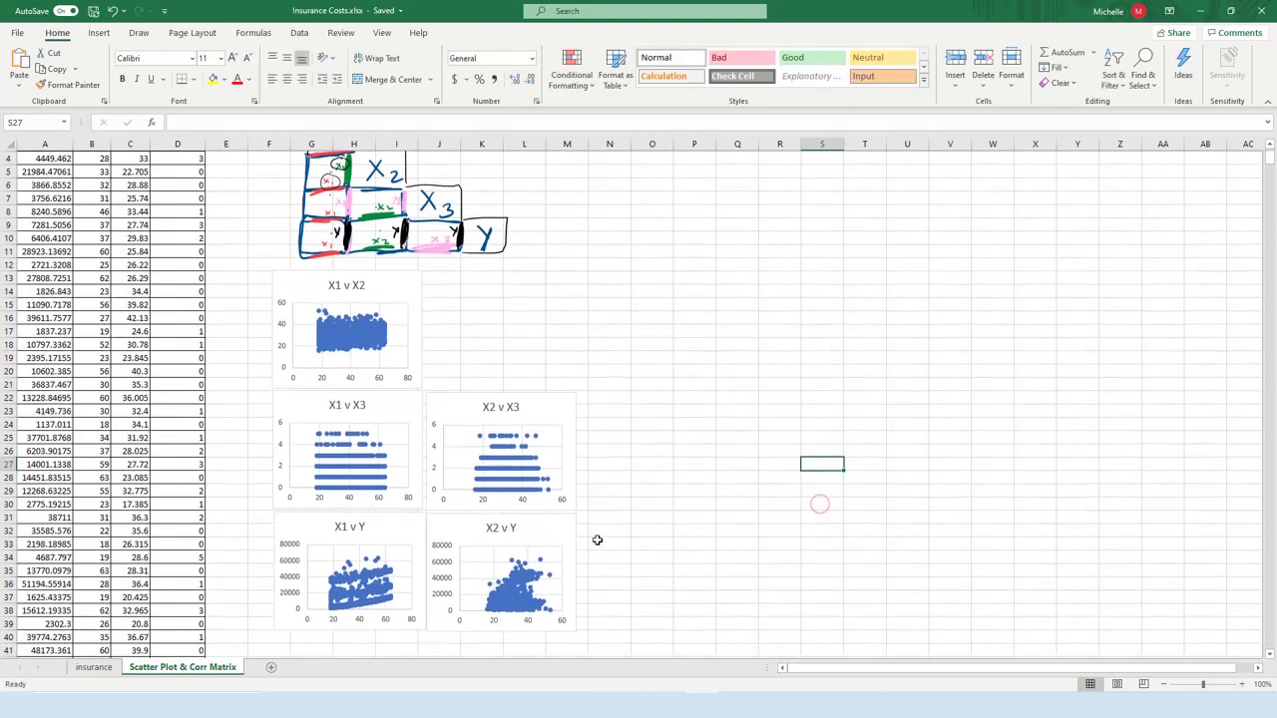
left_click(577, 633)
left_click_drag(578, 630, 697, 662)
scroll(796, 496, "down", 2)
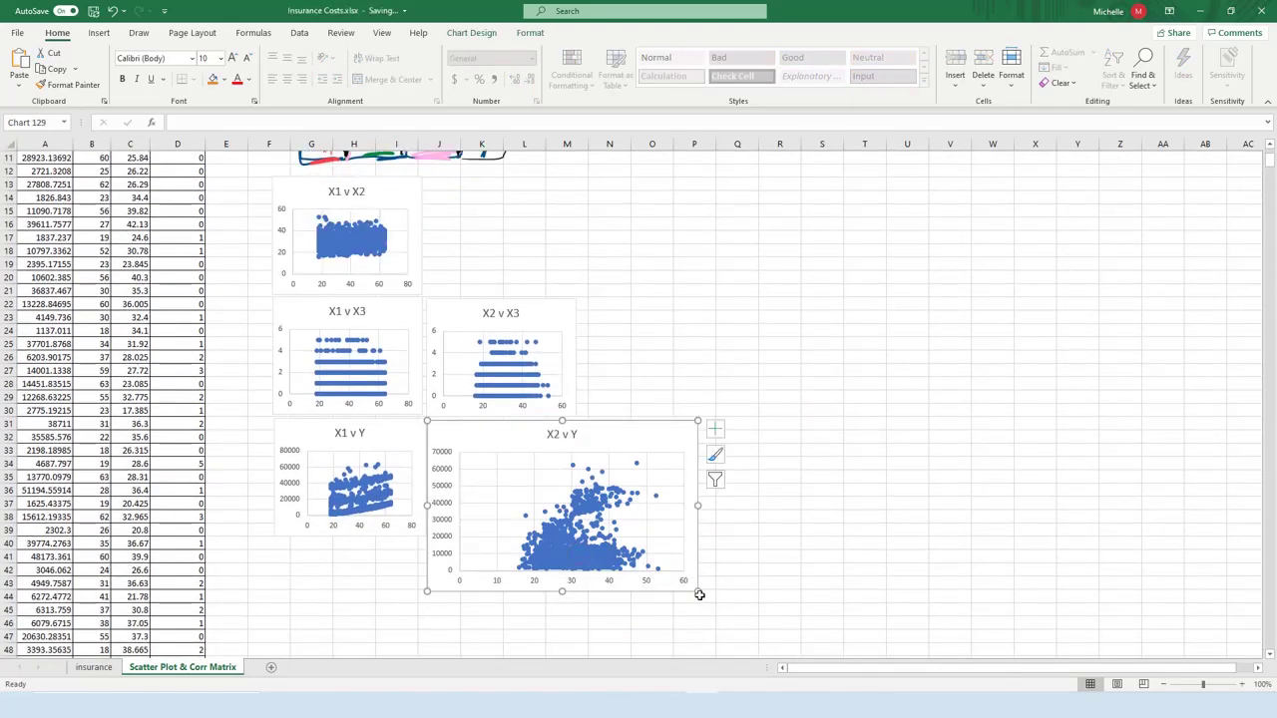
left_click_drag(699, 592, 741, 617)
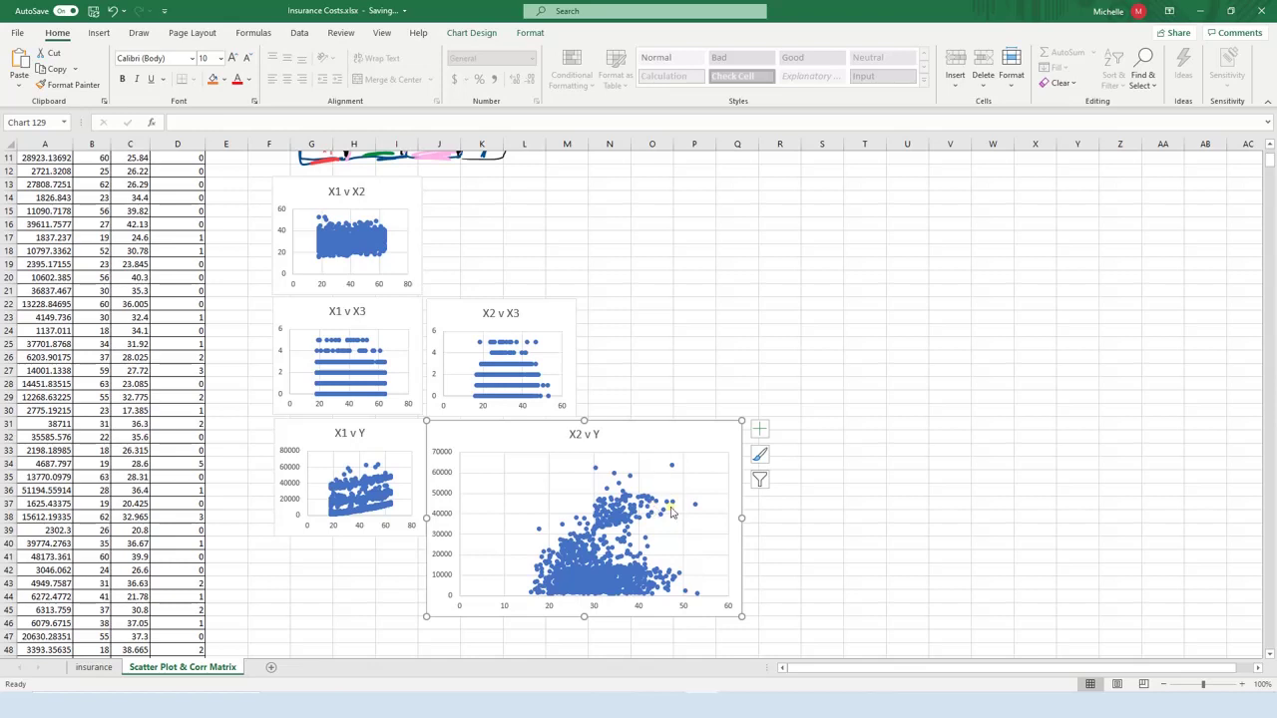
mouse_move(674, 507)
left_click_drag(739, 619, 580, 543)
left_click(737, 503)
left_click(569, 552)
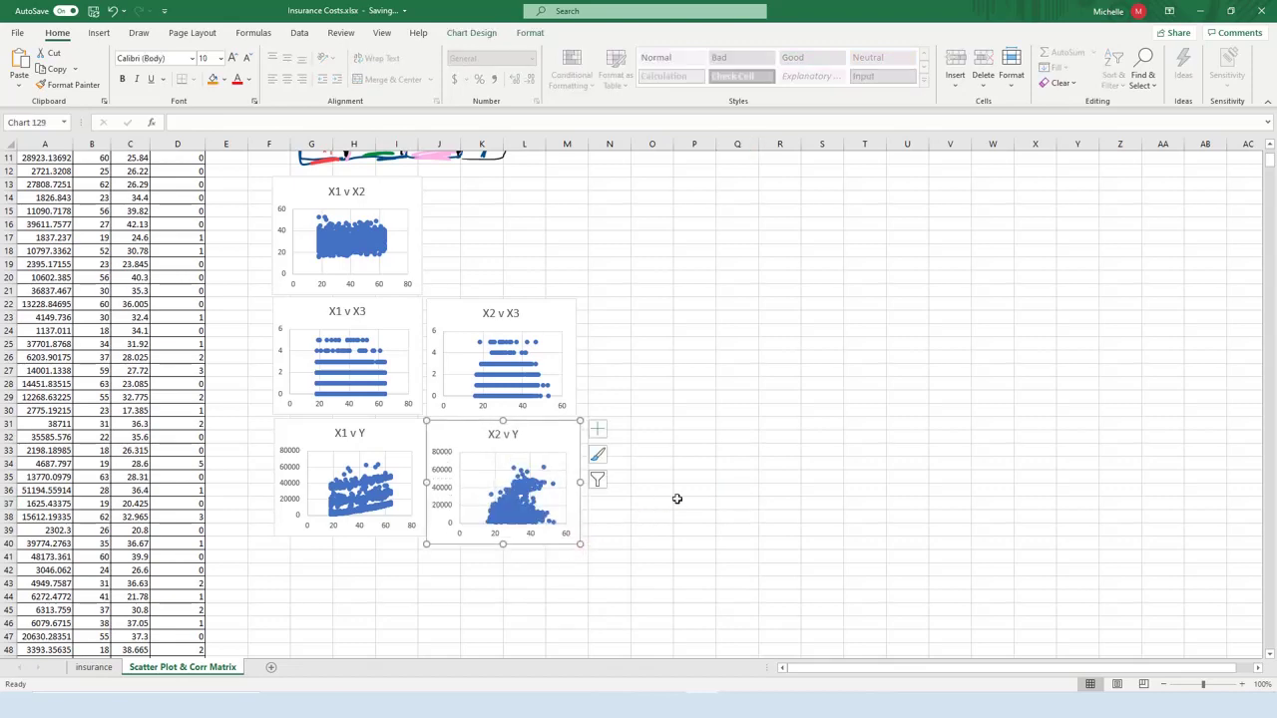
left_click(676, 499)
Step: Copy the X2 v Y chart and align the copy directly beside the original to start the X3 column
scroll(568, 326, "up", 3)
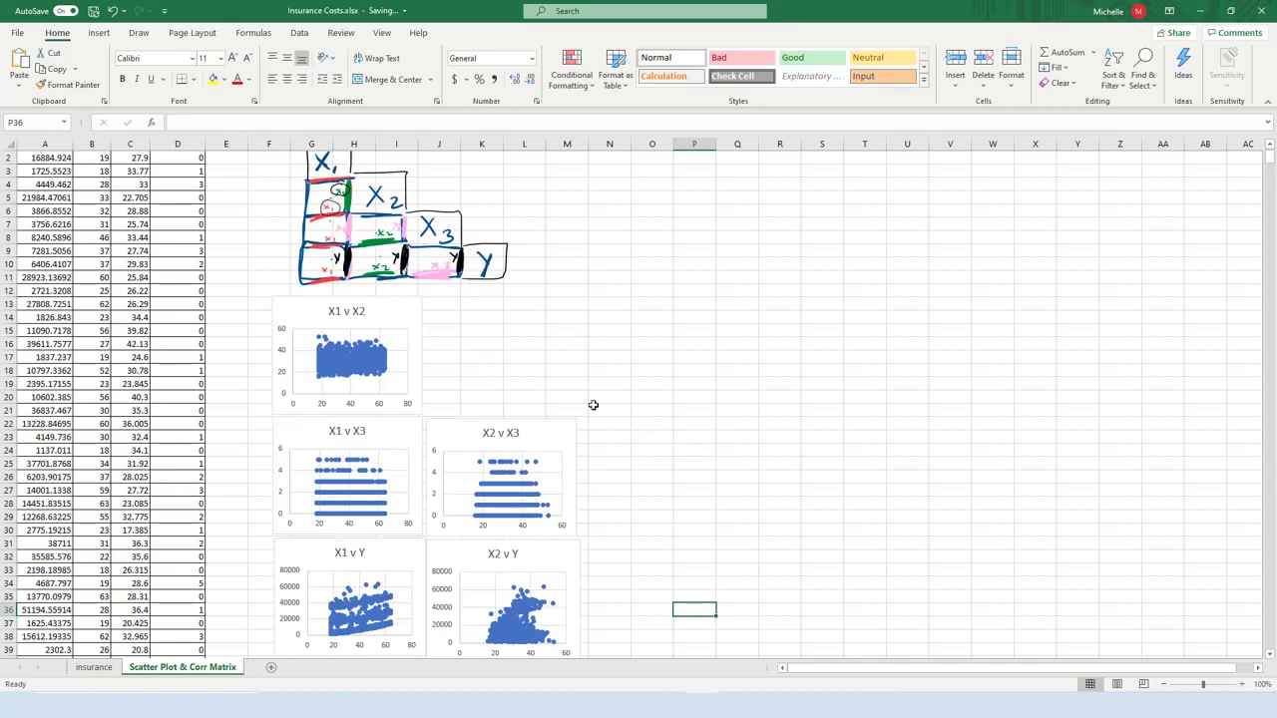
left_click(549, 561)
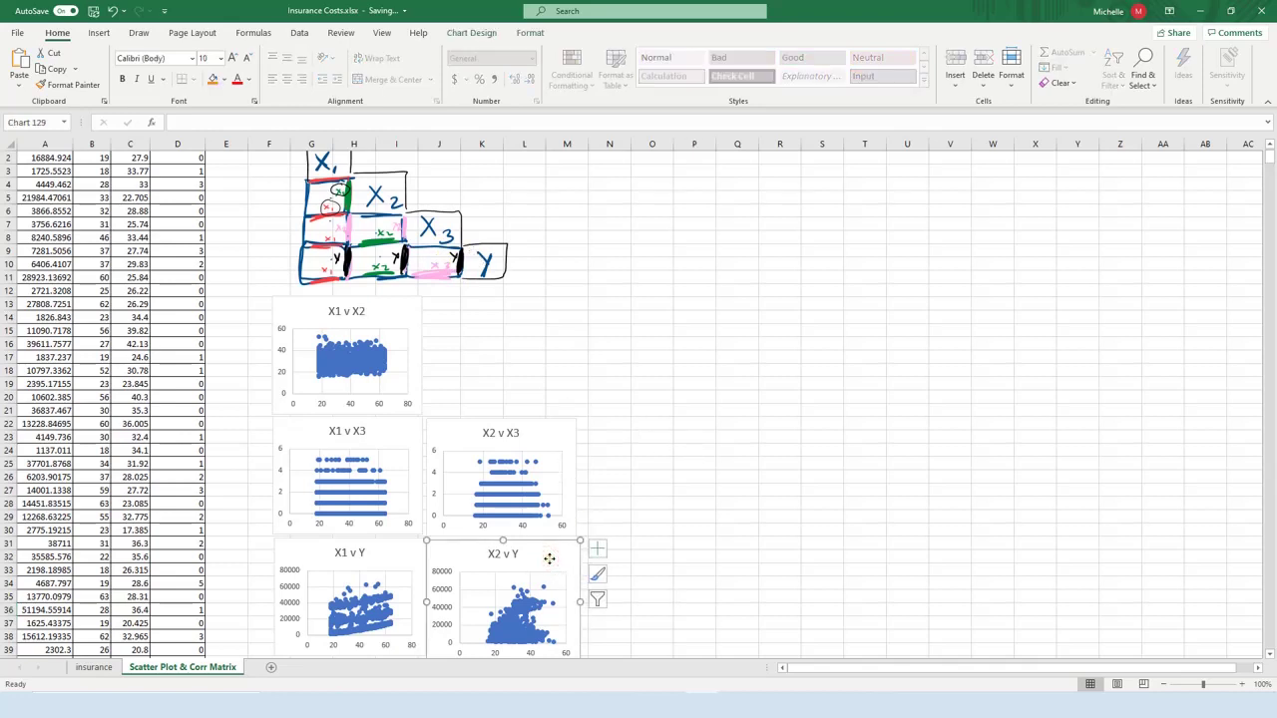
key("ctrl+c")
left_click(612, 542)
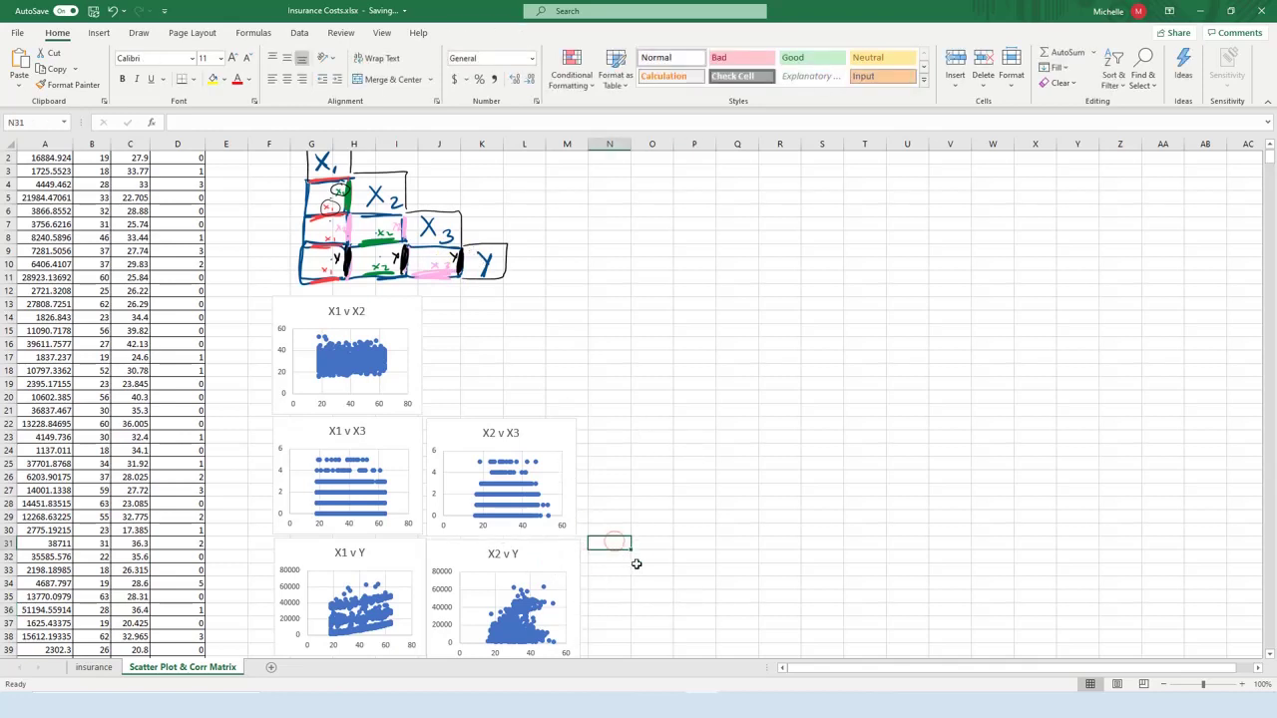
key("ctrl+v")
left_click_drag(720, 551, 713, 552)
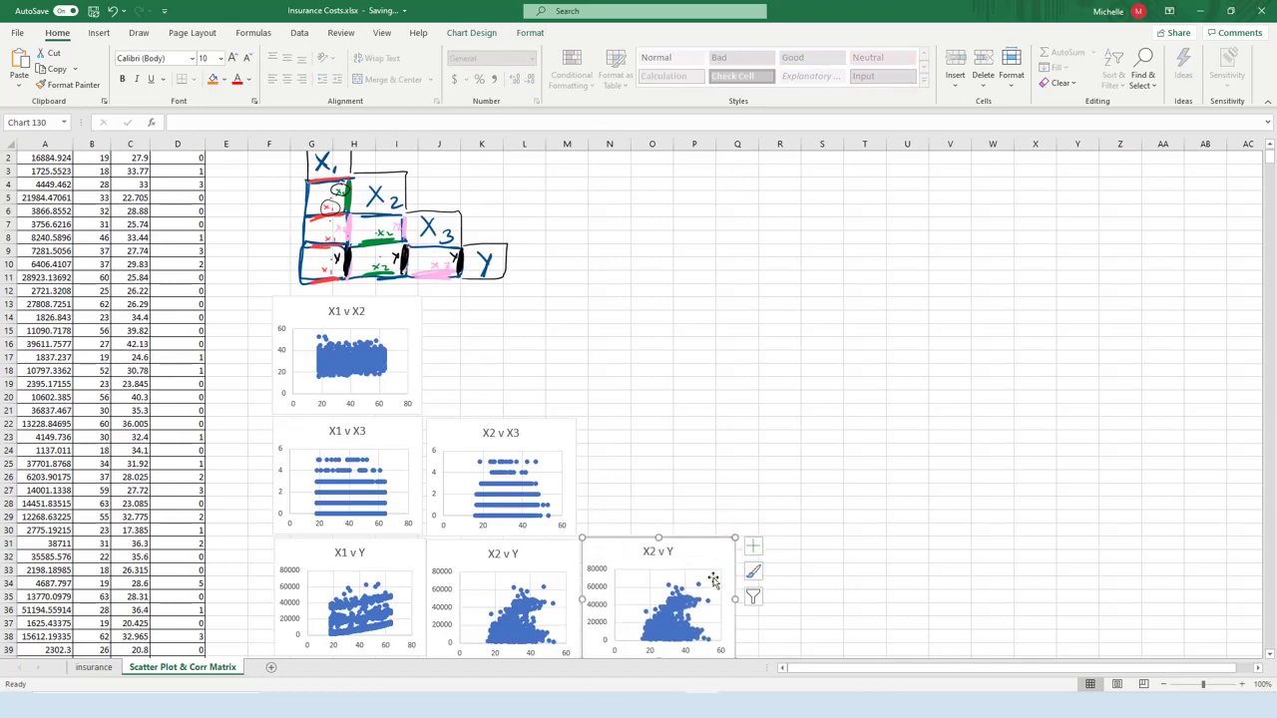
Step: Edit the data series of the new chart copy in the X3 column and rename it "X3 v Y"
right_click(699, 596)
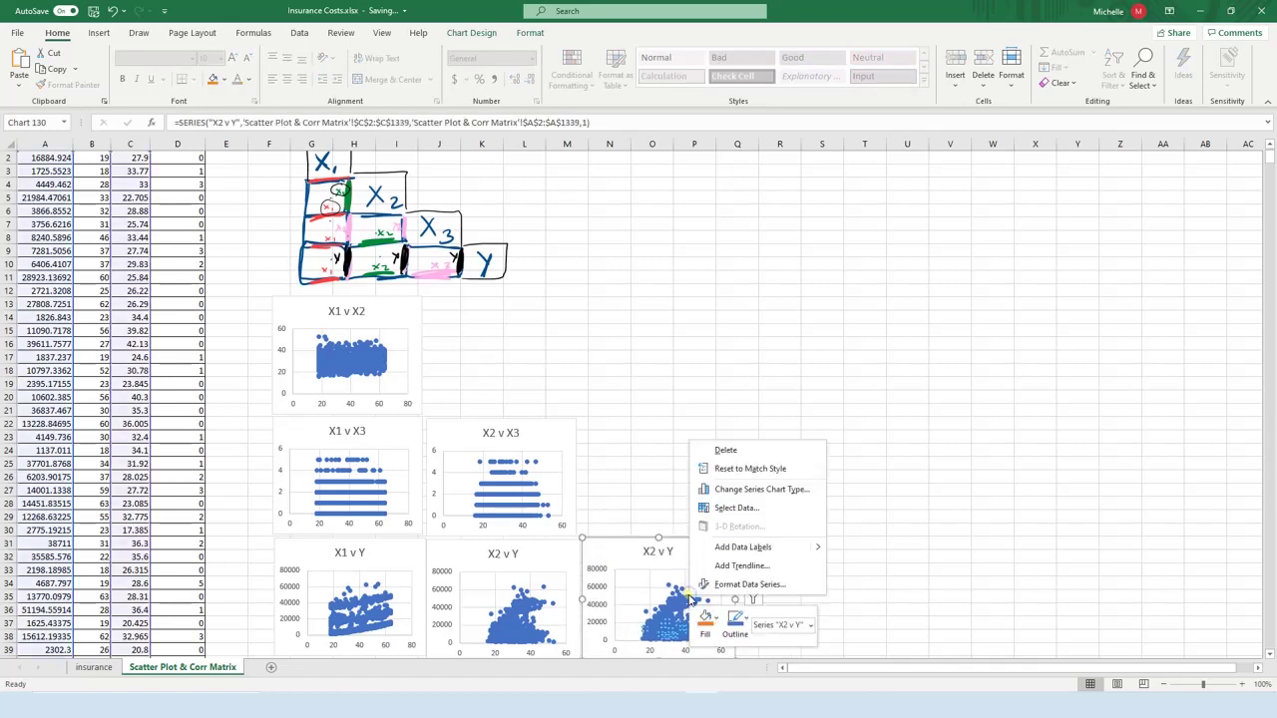
left_click(716, 509)
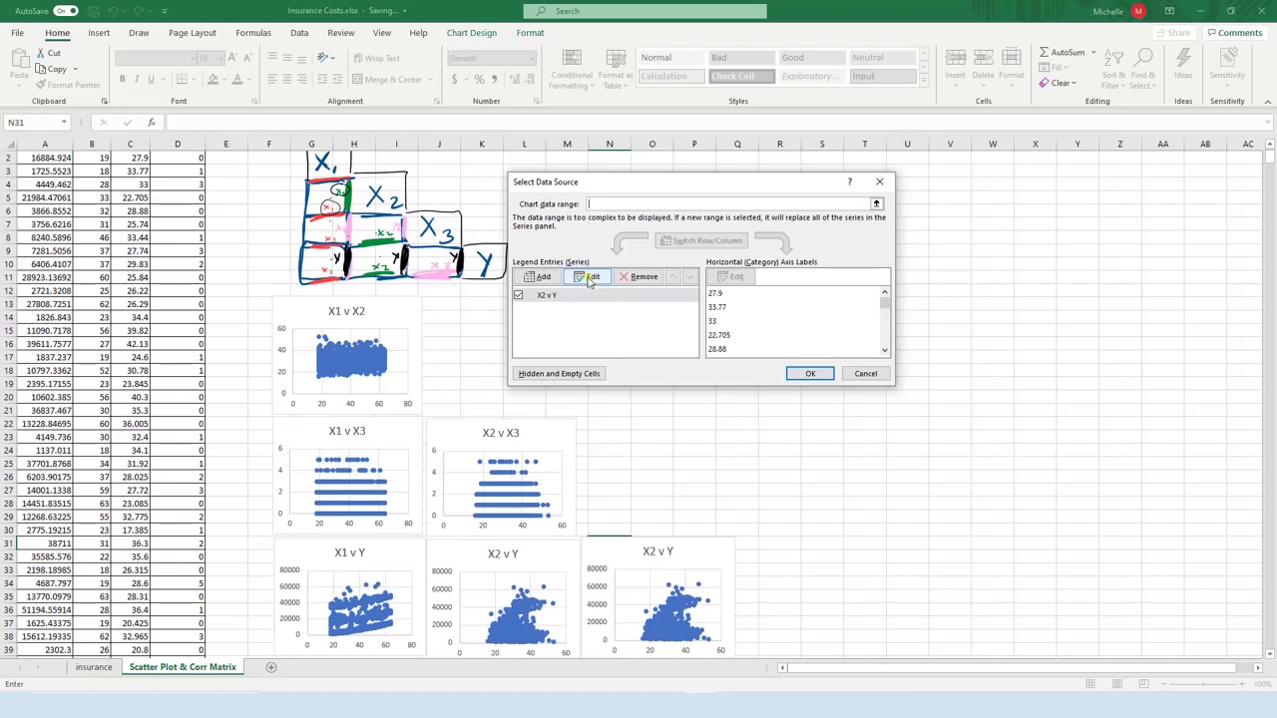
left_click(589, 277)
left_click(616, 257)
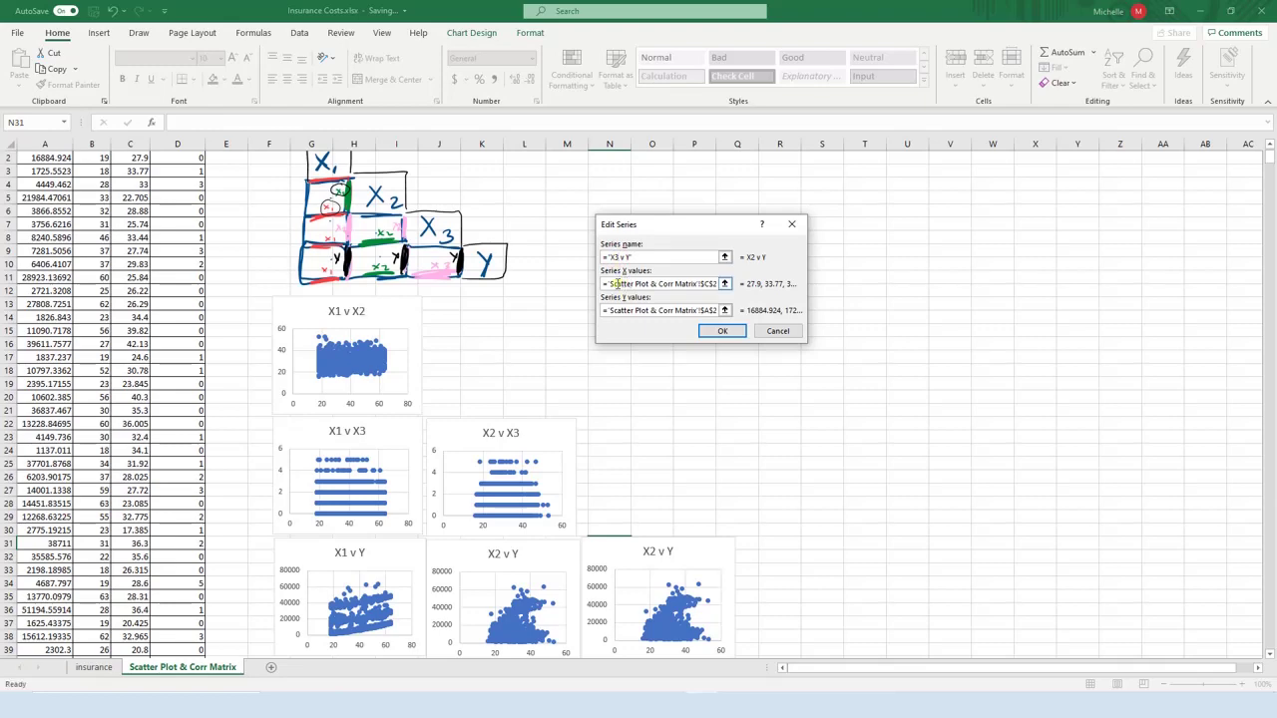
Step: Replace the X3 v Y series' X values with the children (X3) data in D2:D1339
left_click(618, 284)
scroll(257, 359, "up", 1)
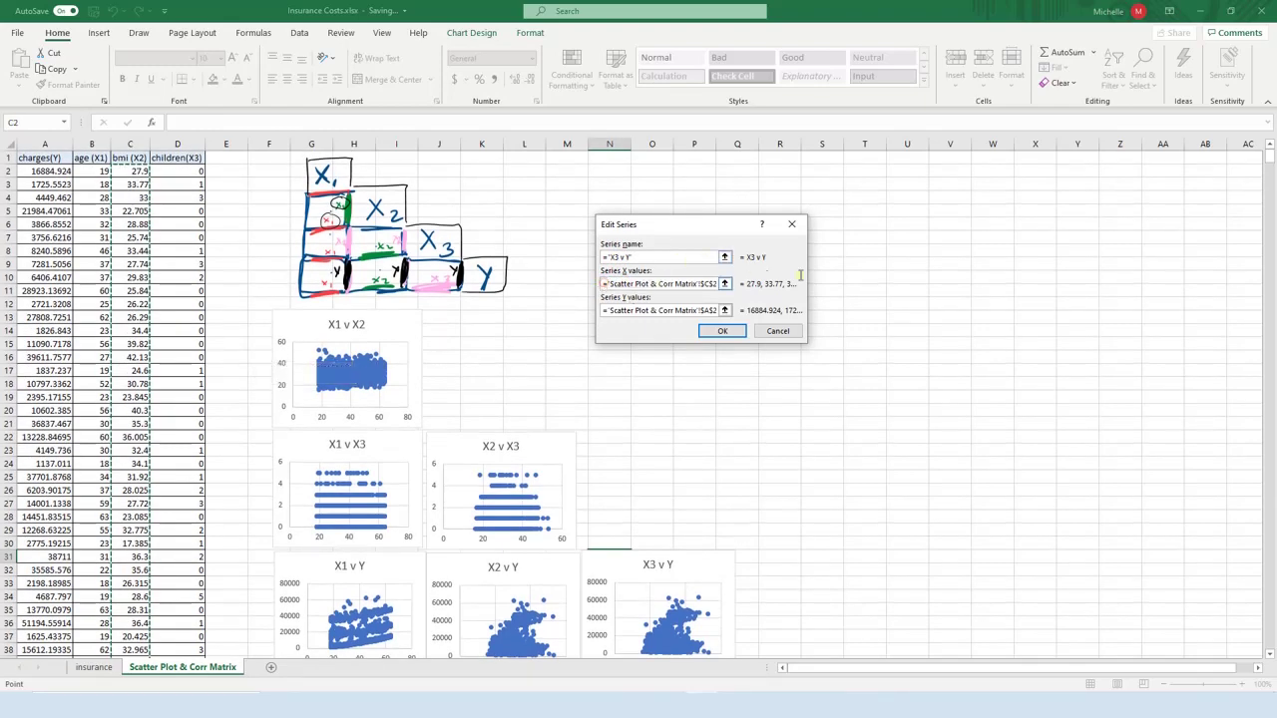
left_click_drag(715, 283, 604, 284)
key("BackSpace")
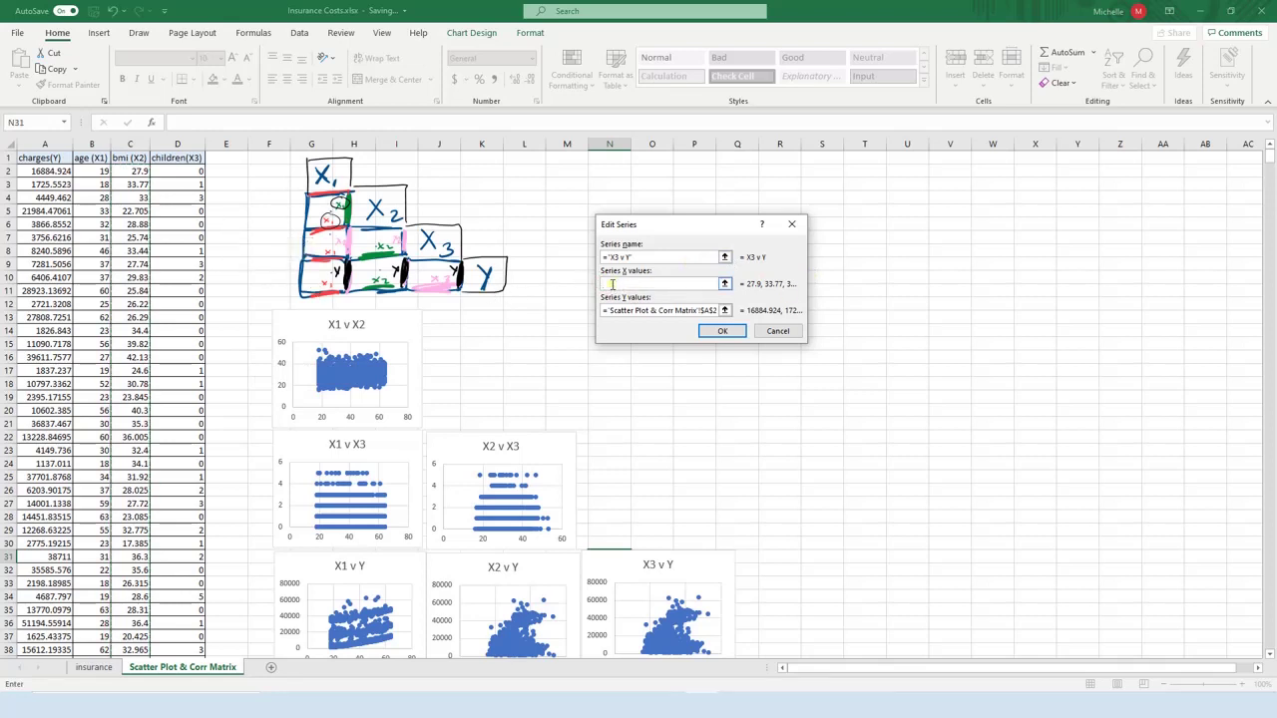
left_click(174, 172)
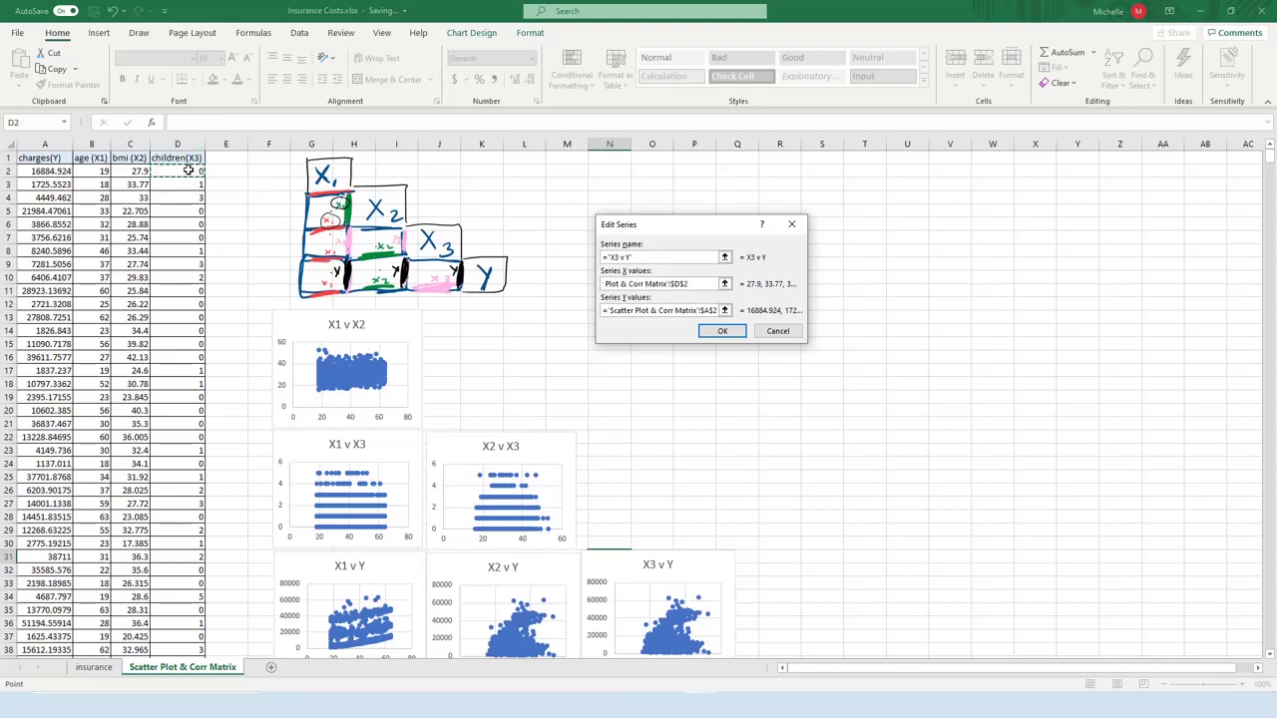
key("ctrl+shift+Down")
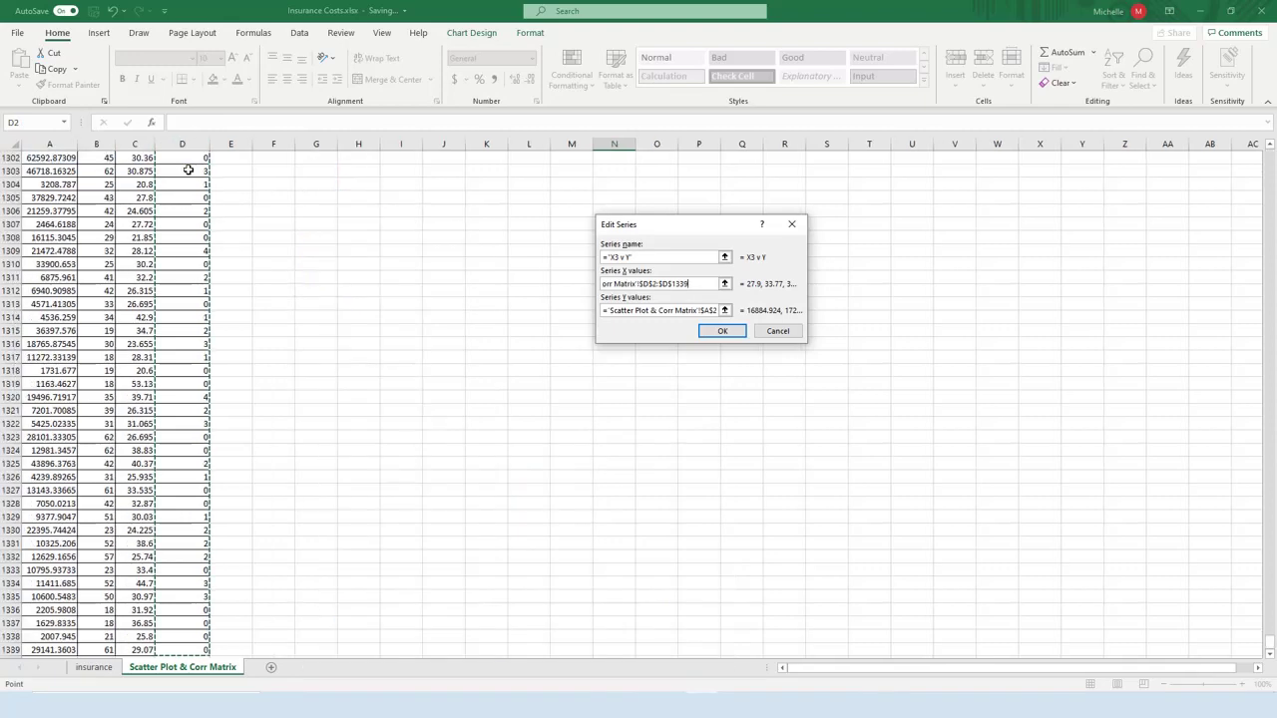
Step: Check the X3 v Y series' Y values range against the charges (Y) column and apply the data source
left_click(695, 311)
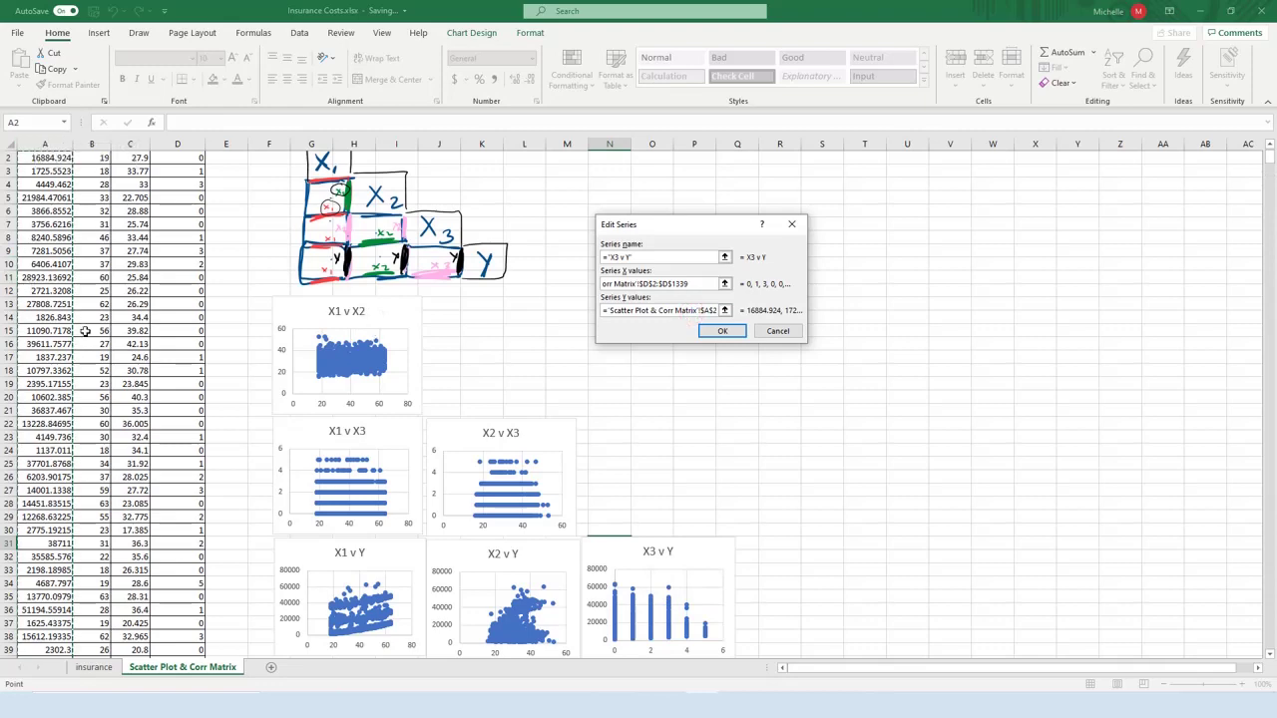
scroll(86, 331, "up", 1)
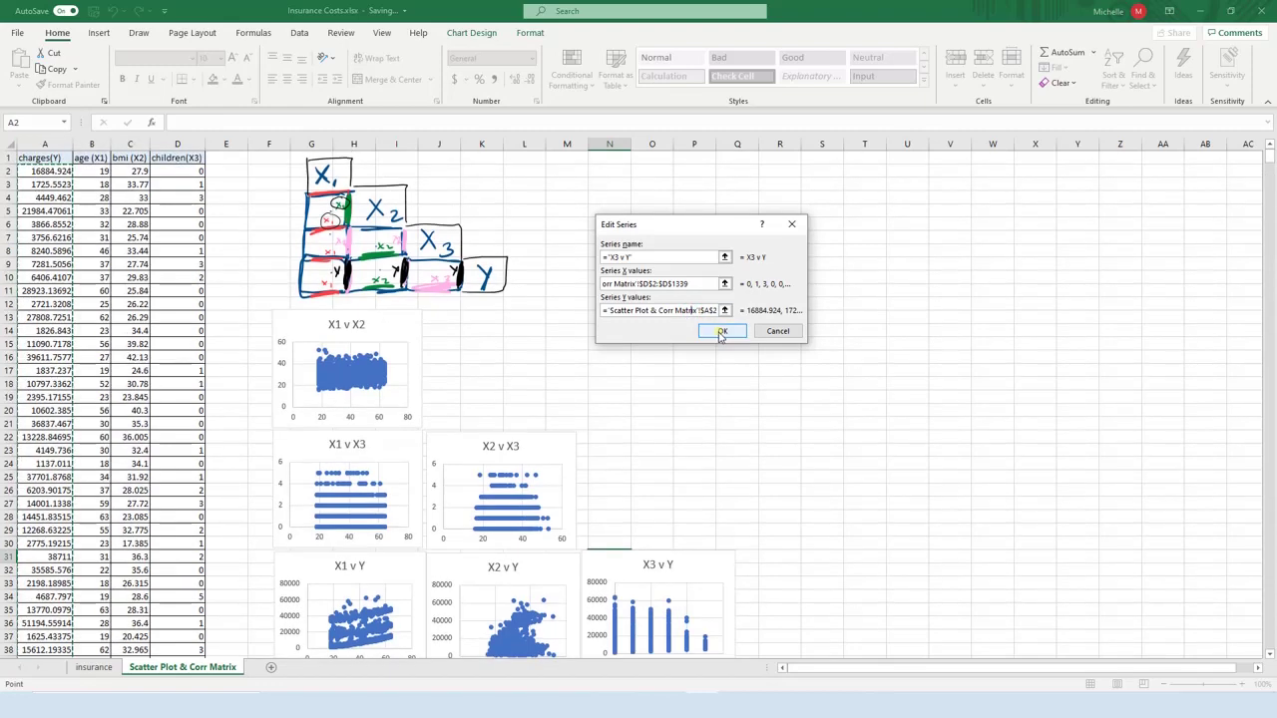
left_click(721, 333)
left_click(809, 371)
left_click(823, 447)
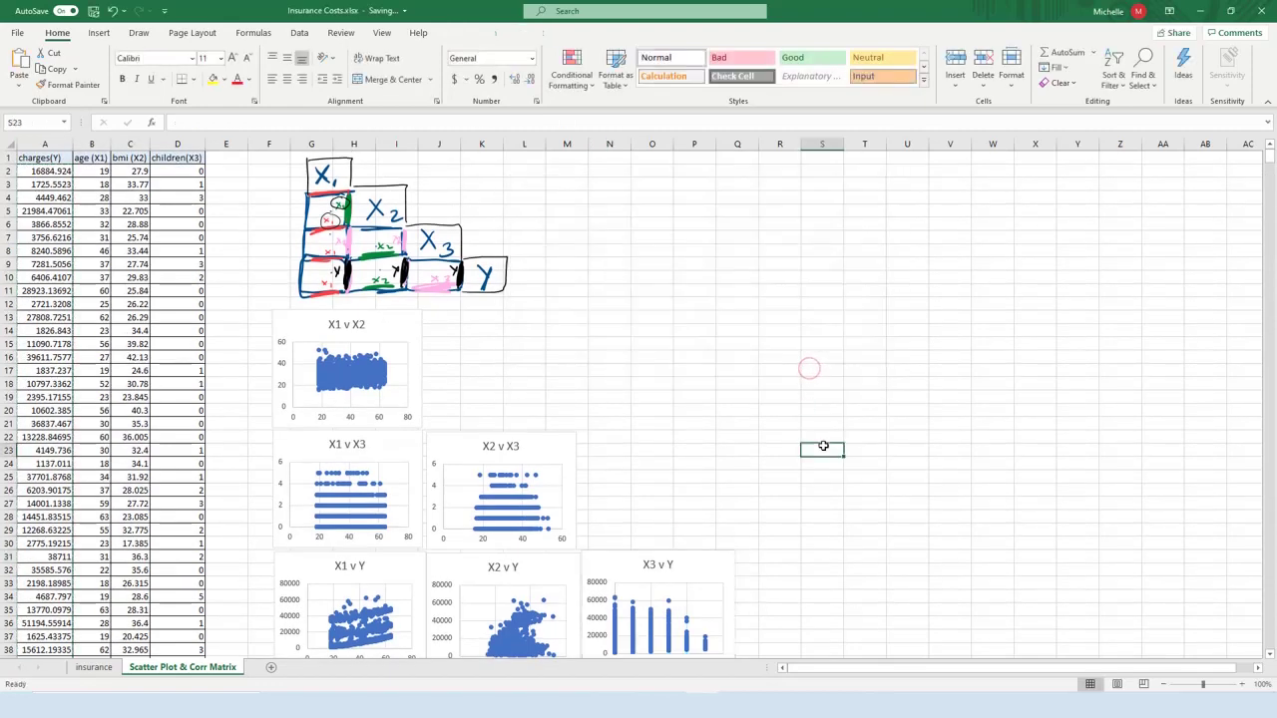
Step: Review the scatter plot matrix against the hand-drawn layout, examining how charges spread across the number of children in the X3 v Y chart
scroll(821, 445, "down", 3)
scroll(813, 439, "up", 2)
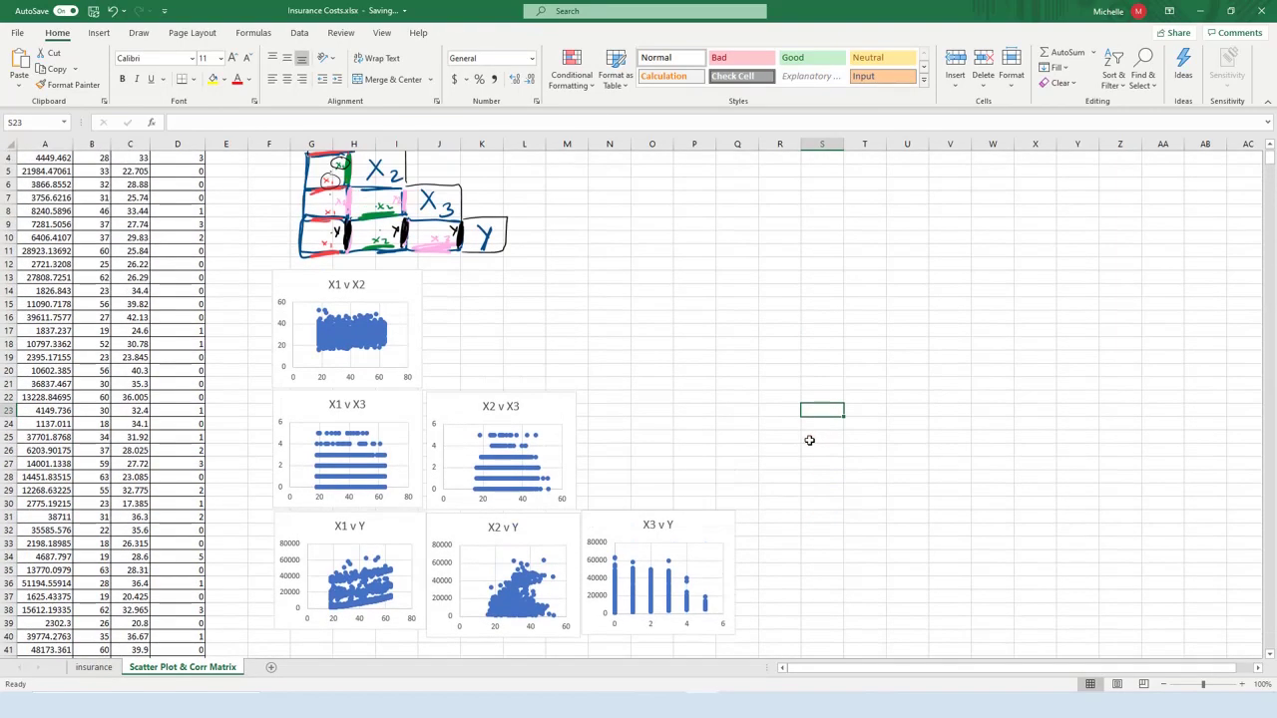
scroll(819, 442, "up", 3)
scroll(821, 441, "down", 3)
scroll(821, 442, "up", 3)
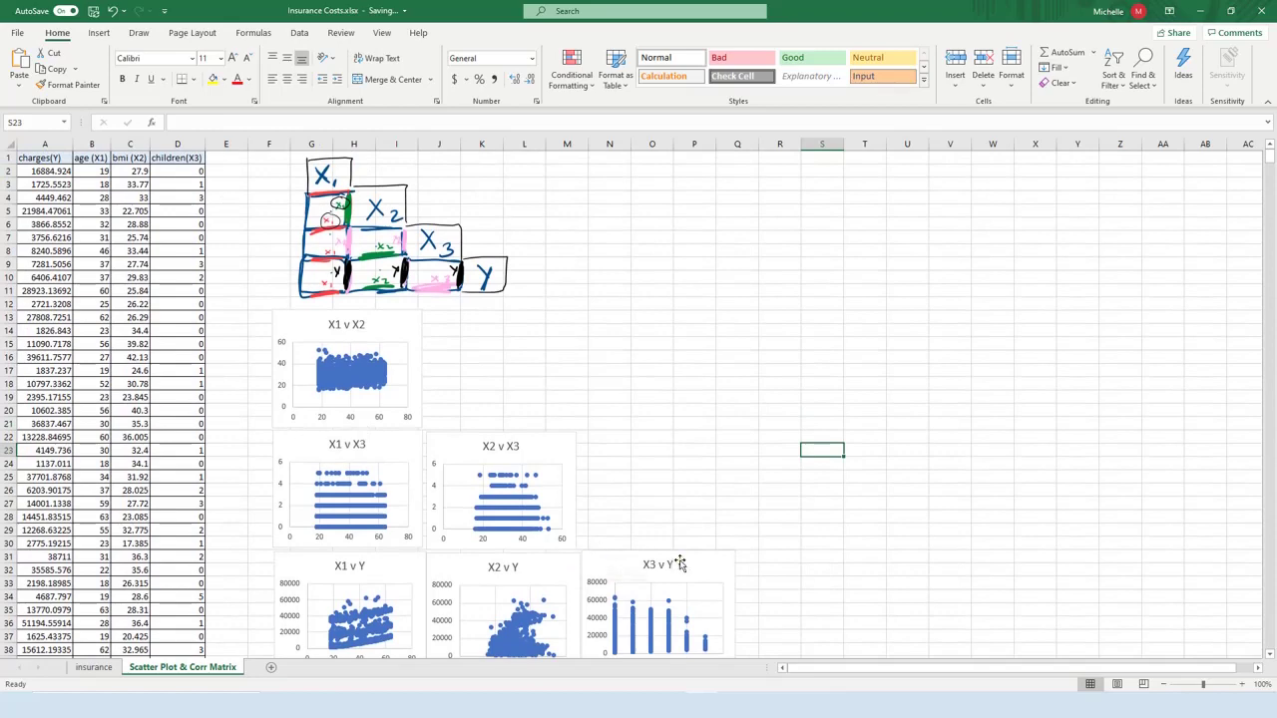
scroll(698, 624, "down", 1)
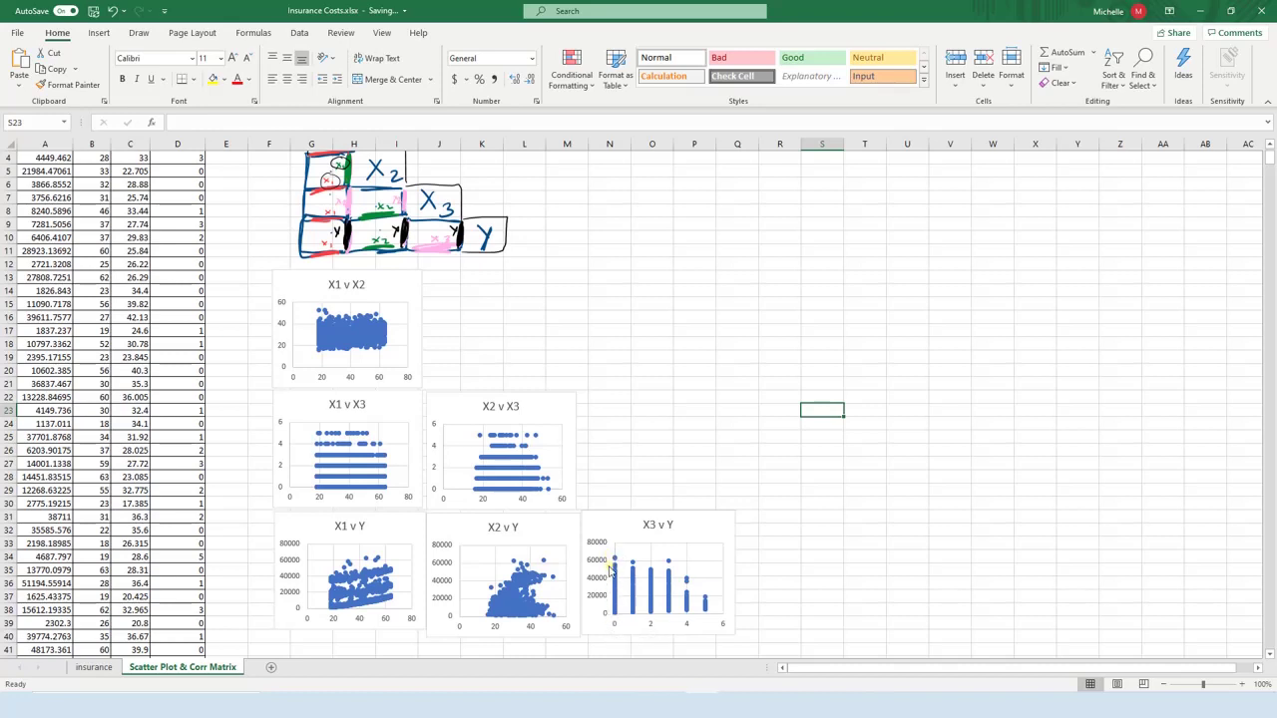
mouse_move(615, 620)
mouse_move(706, 605)
left_click(843, 555)
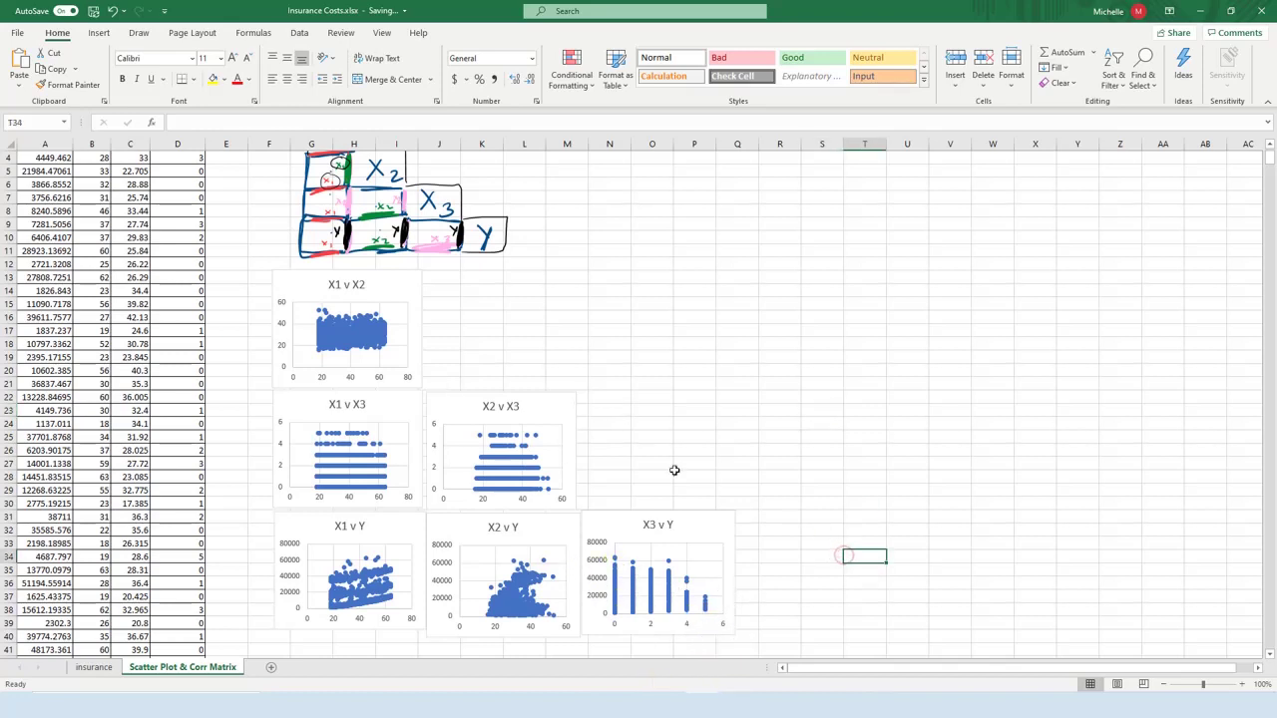
scroll(698, 467, "up", 1)
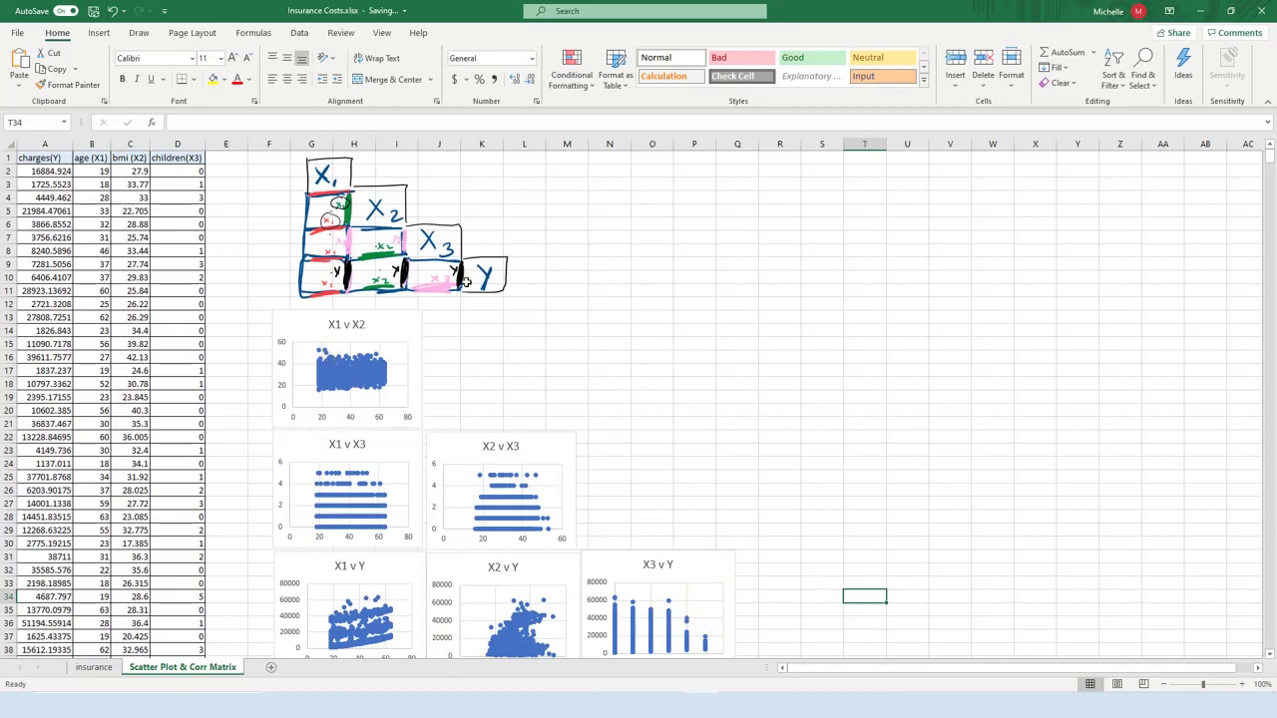
left_click(580, 174)
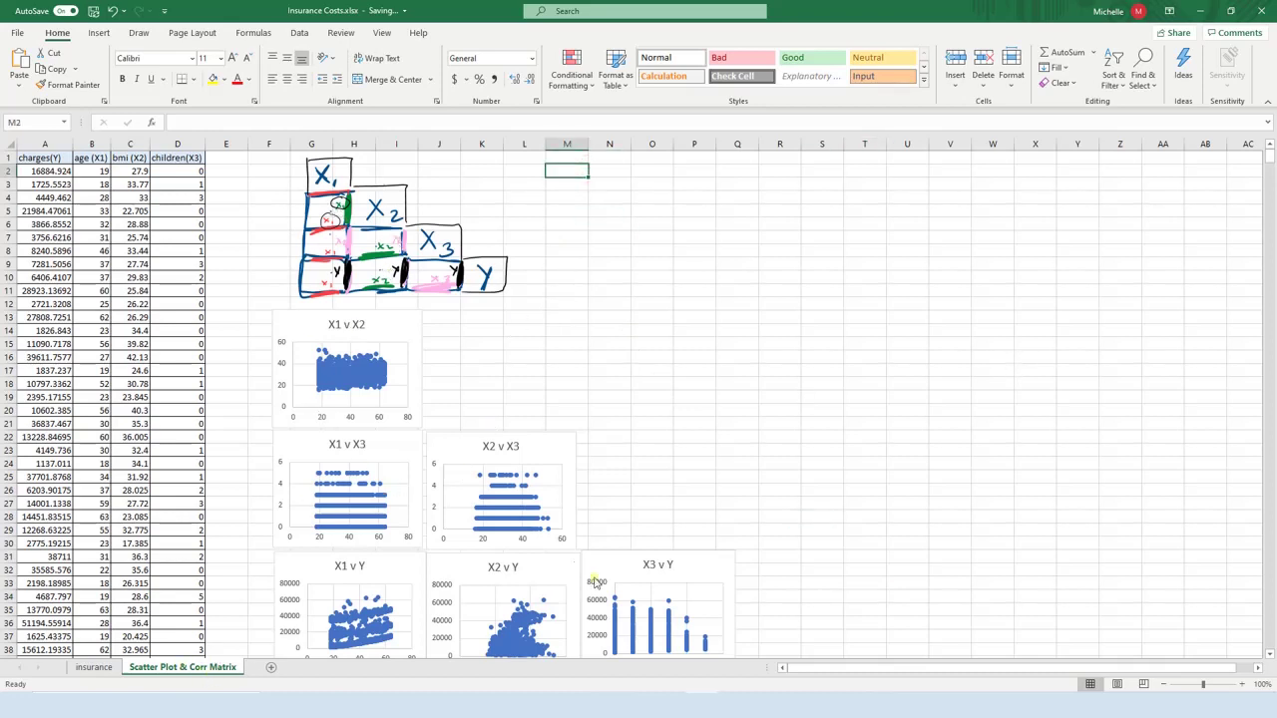
scroll(339, 638, "down", 1)
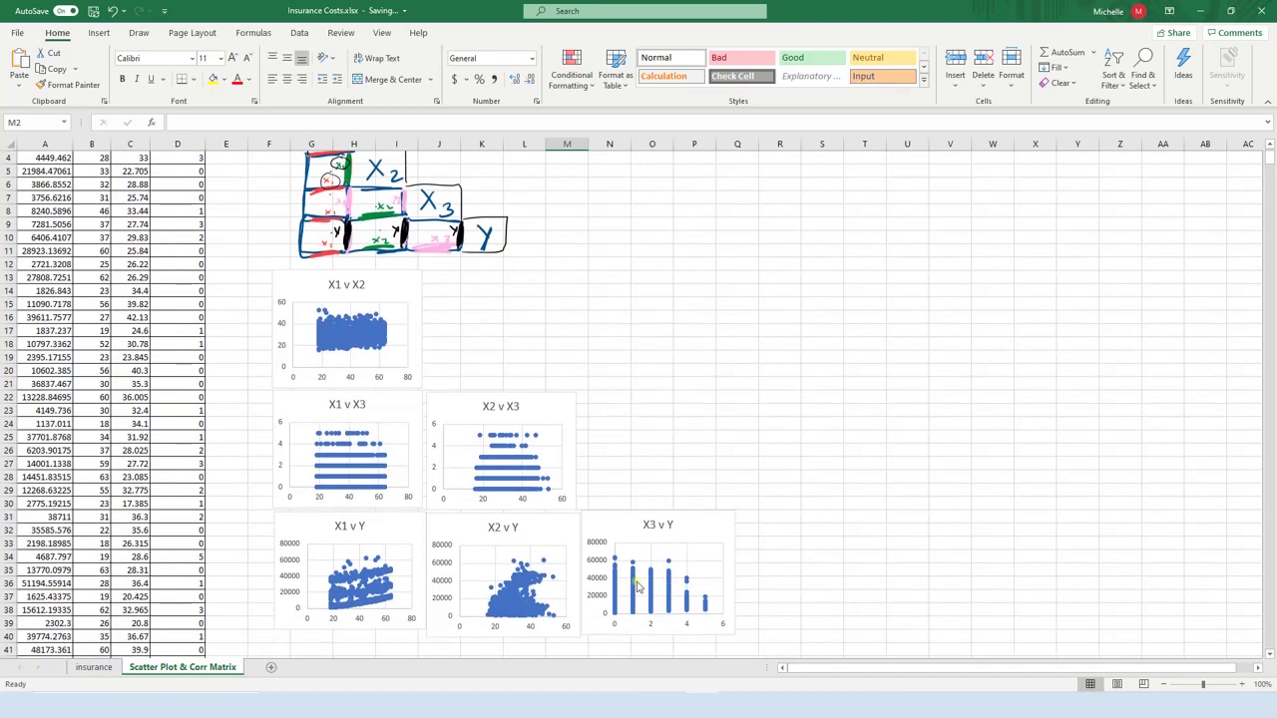
scroll(421, 430, "up", 1)
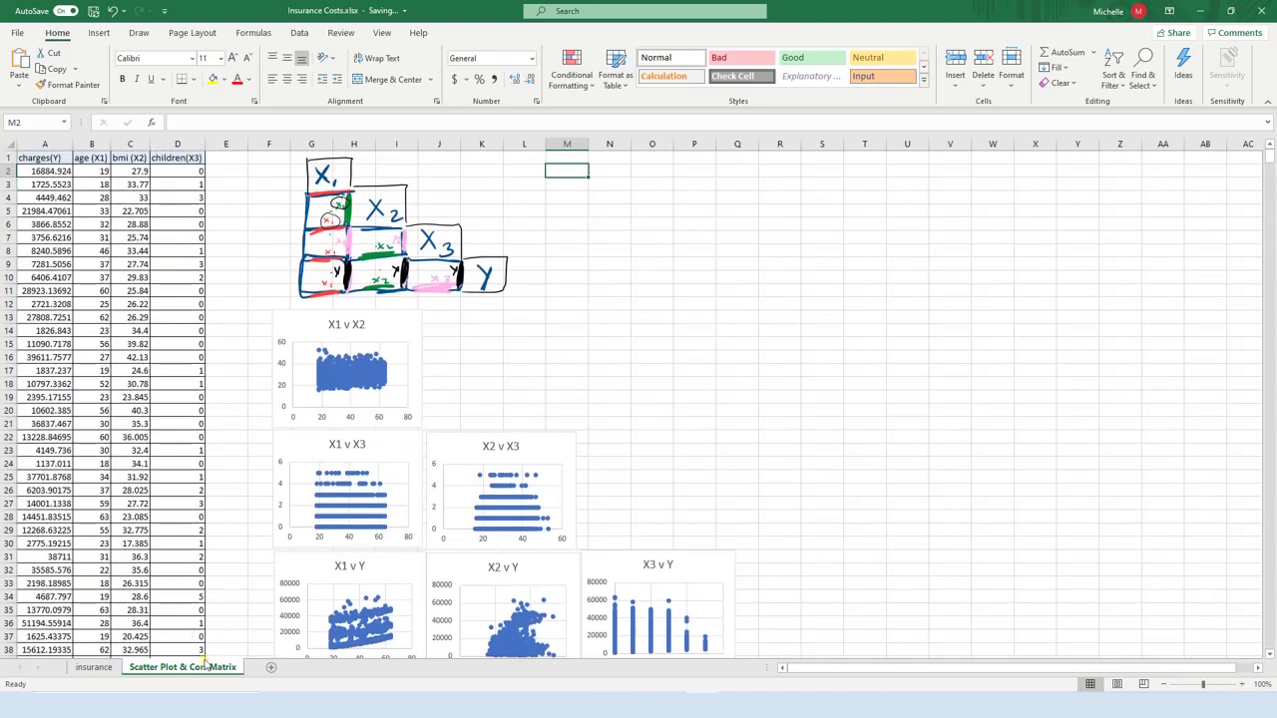
scroll(339, 429, "down", 2)
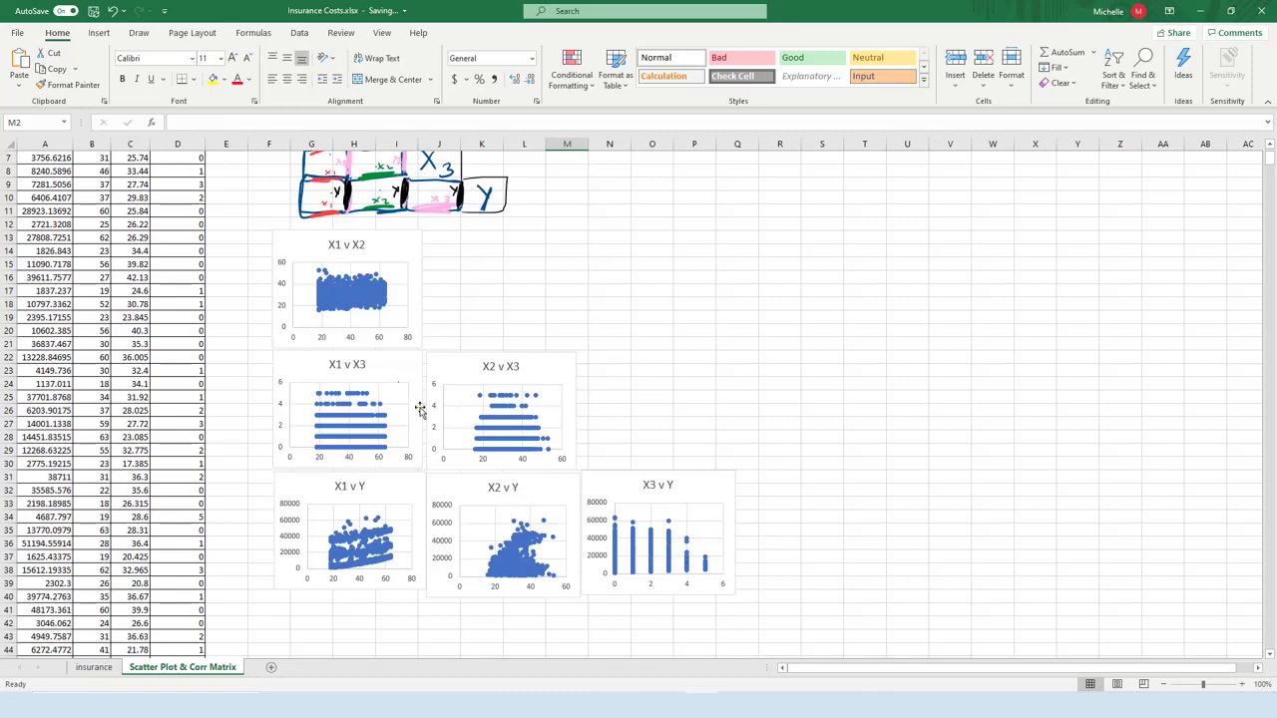
scroll(688, 587, "up", 2)
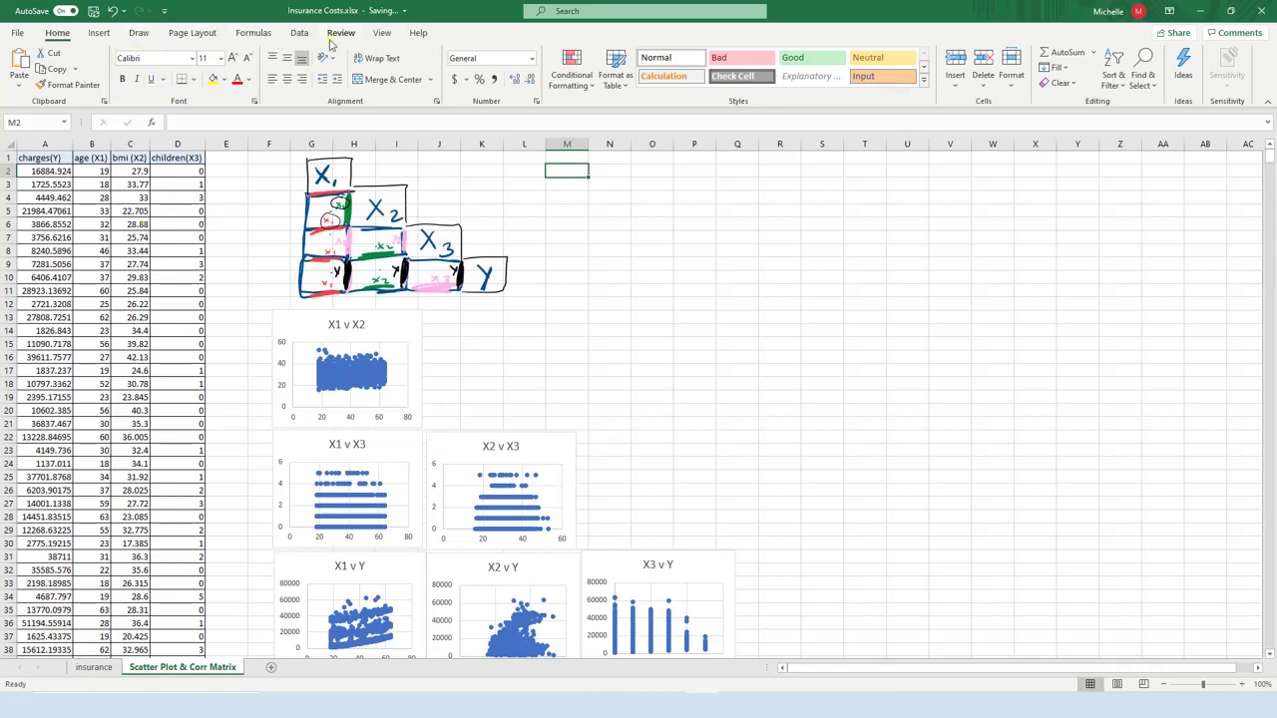
Step: Set up a Data Analysis Correlation with input range A1:D1339 and labels in the first row
left_click(299, 32)
left_click(1170, 54)
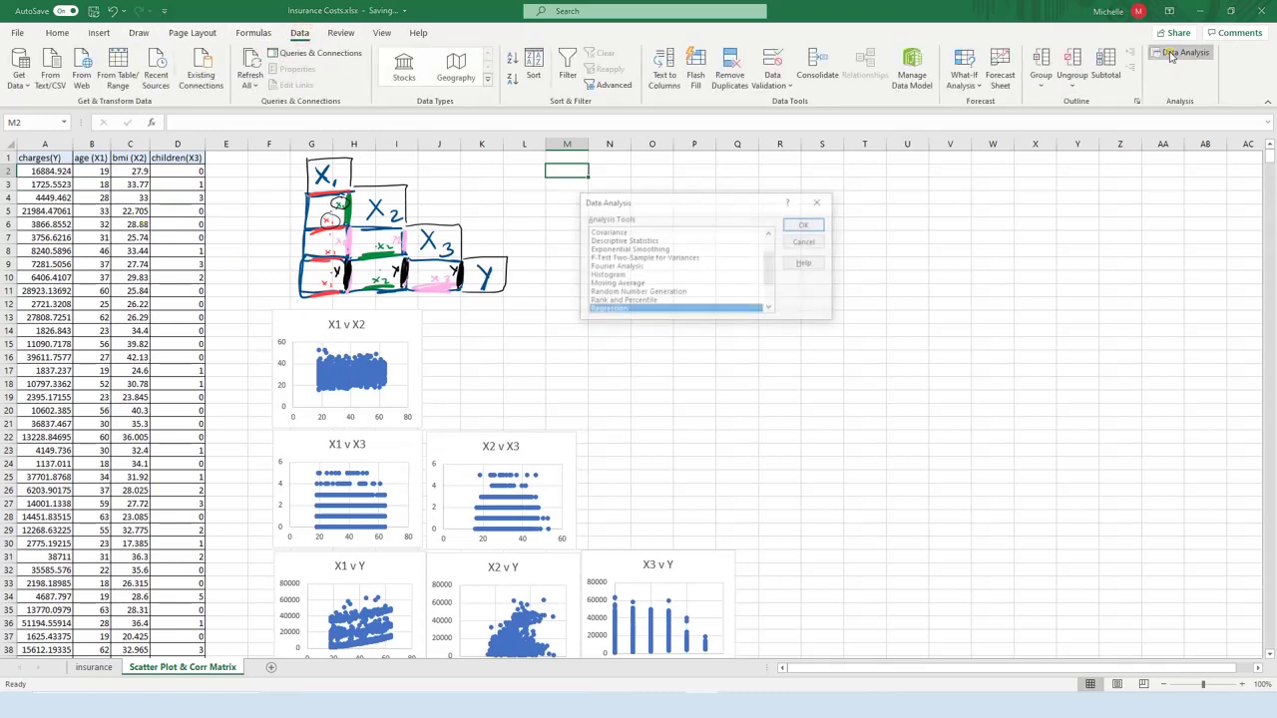
scroll(635, 289, "up", 2)
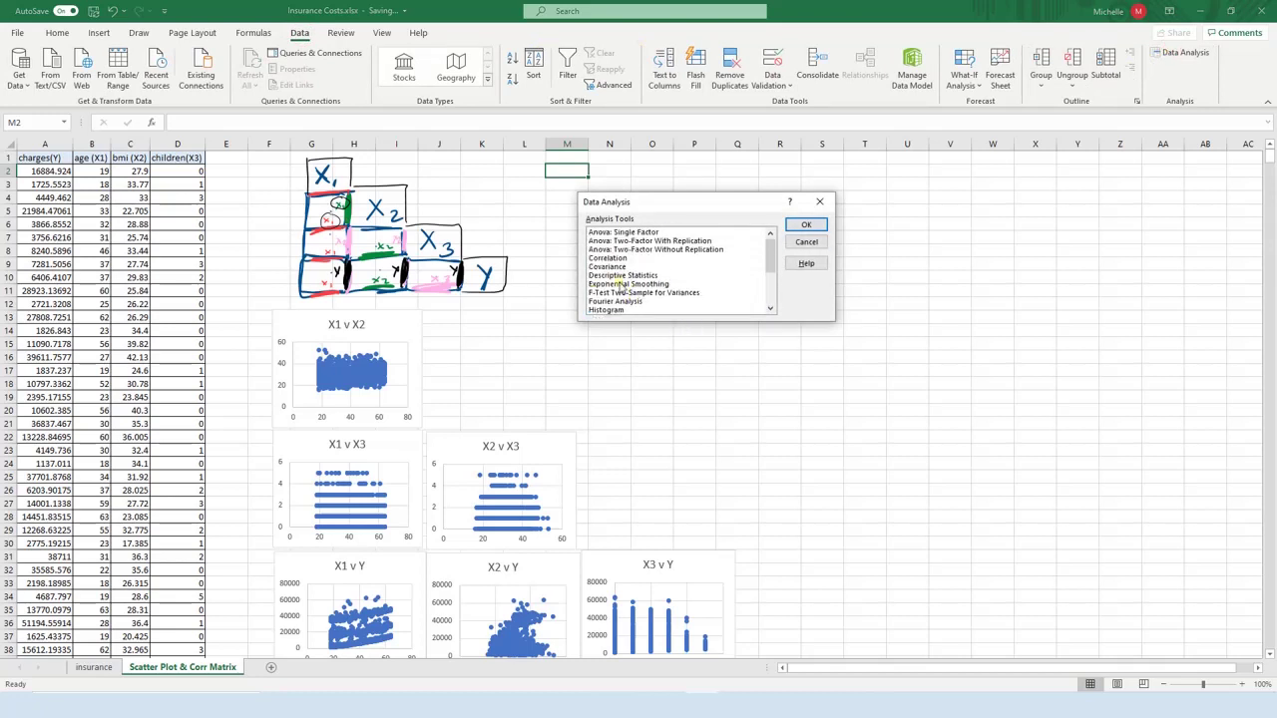
left_click(597, 259)
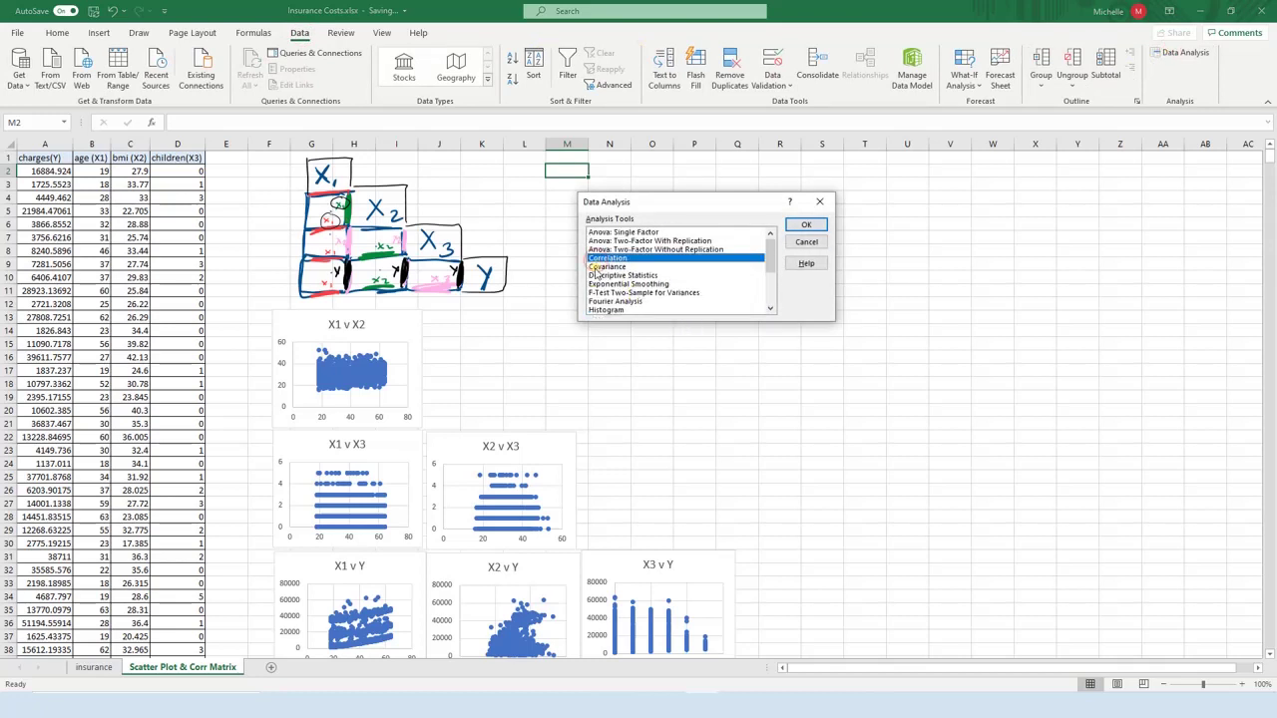
left_click(813, 228)
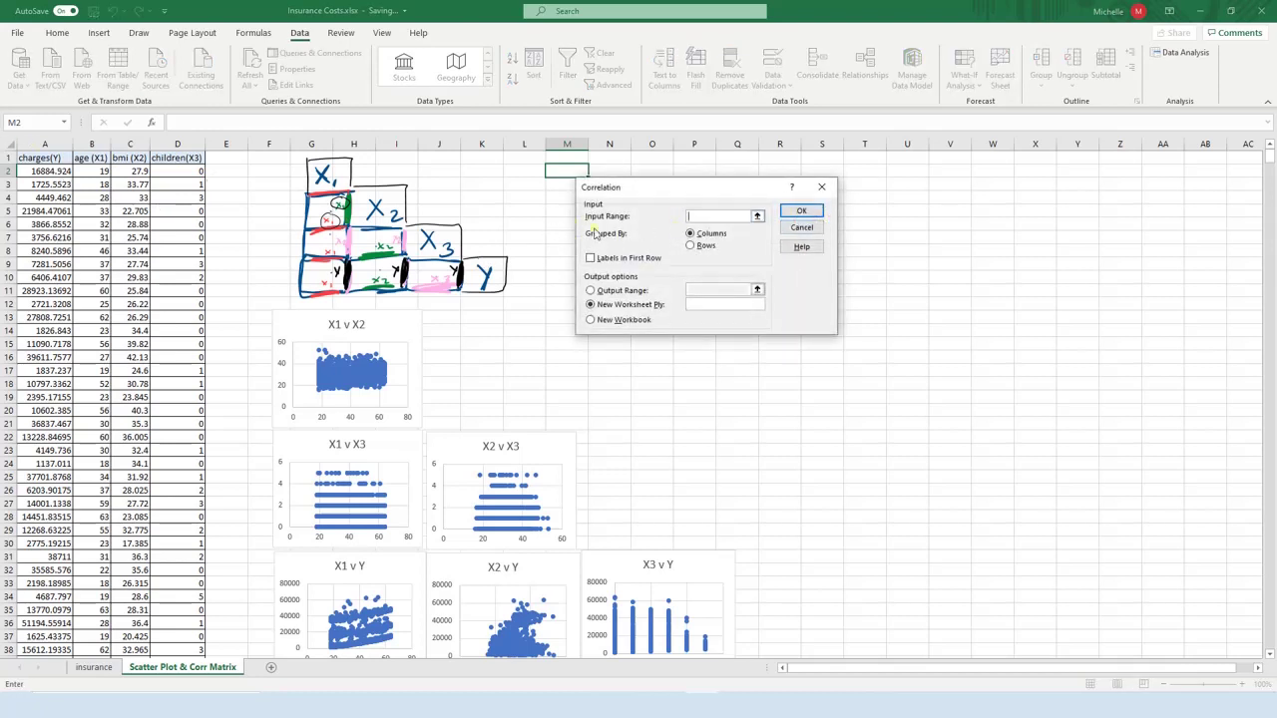
left_click(36, 158)
key("shift+Right")
key("shift+Right")
key("shift+Right")
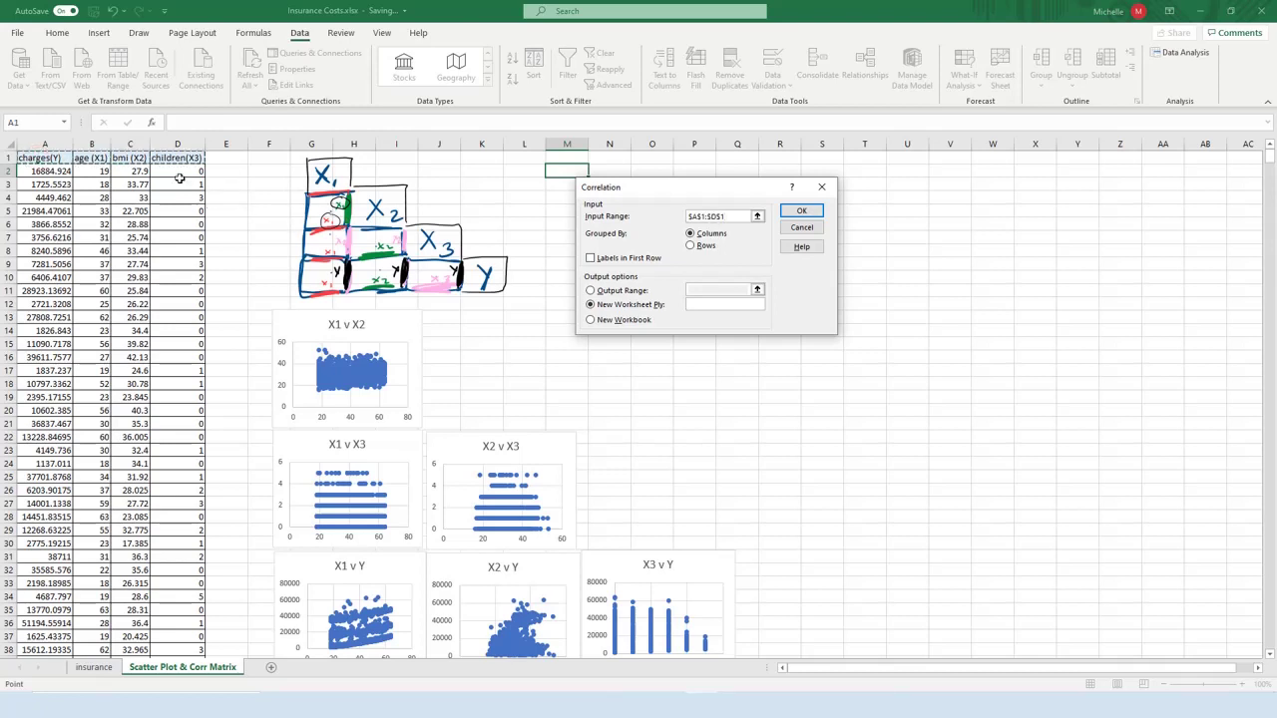
key("ctrl+shift+Down")
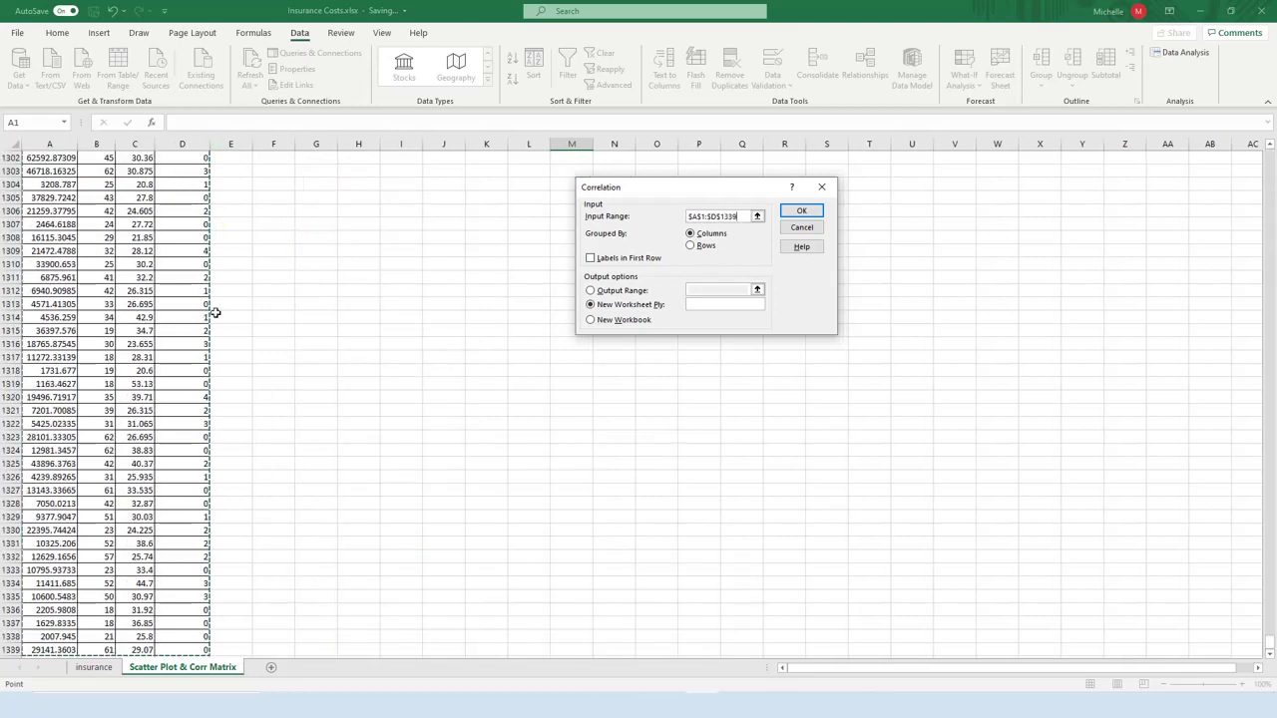
left_click(639, 258)
Step: Send the correlation output to cell M2 of the current sheet and run the analysis
left_click(615, 290)
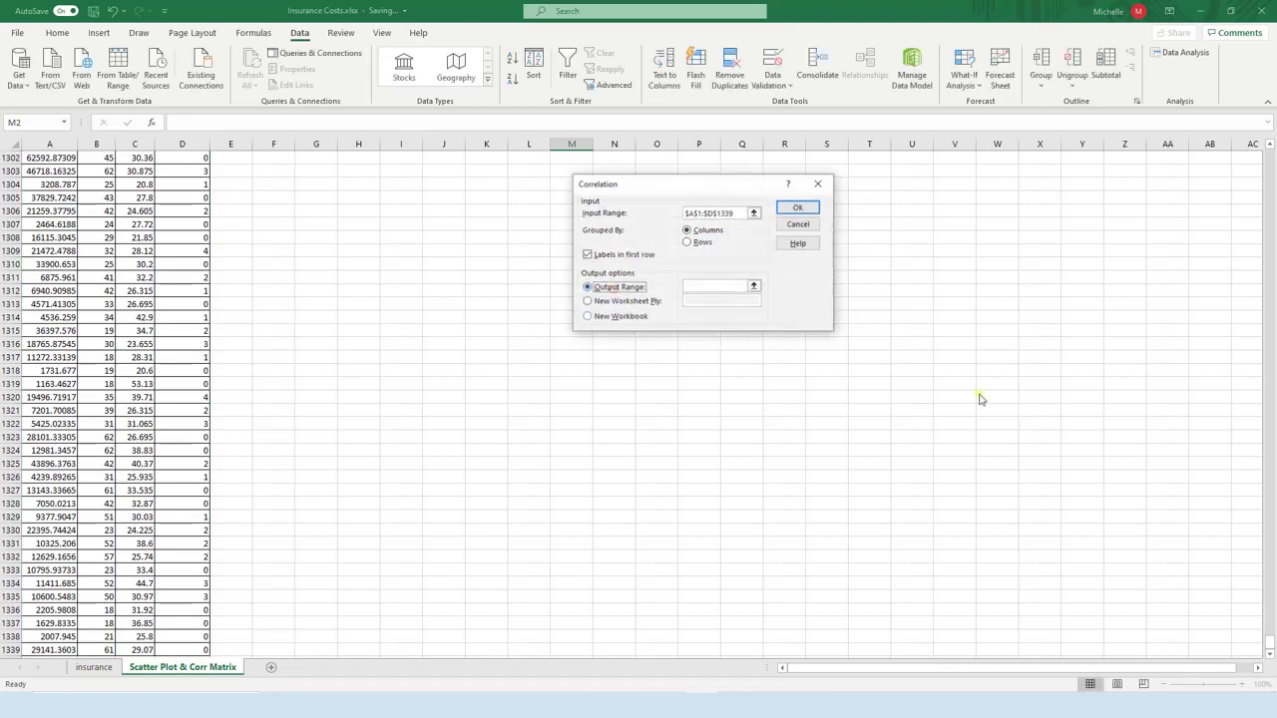
left_click(1266, 642)
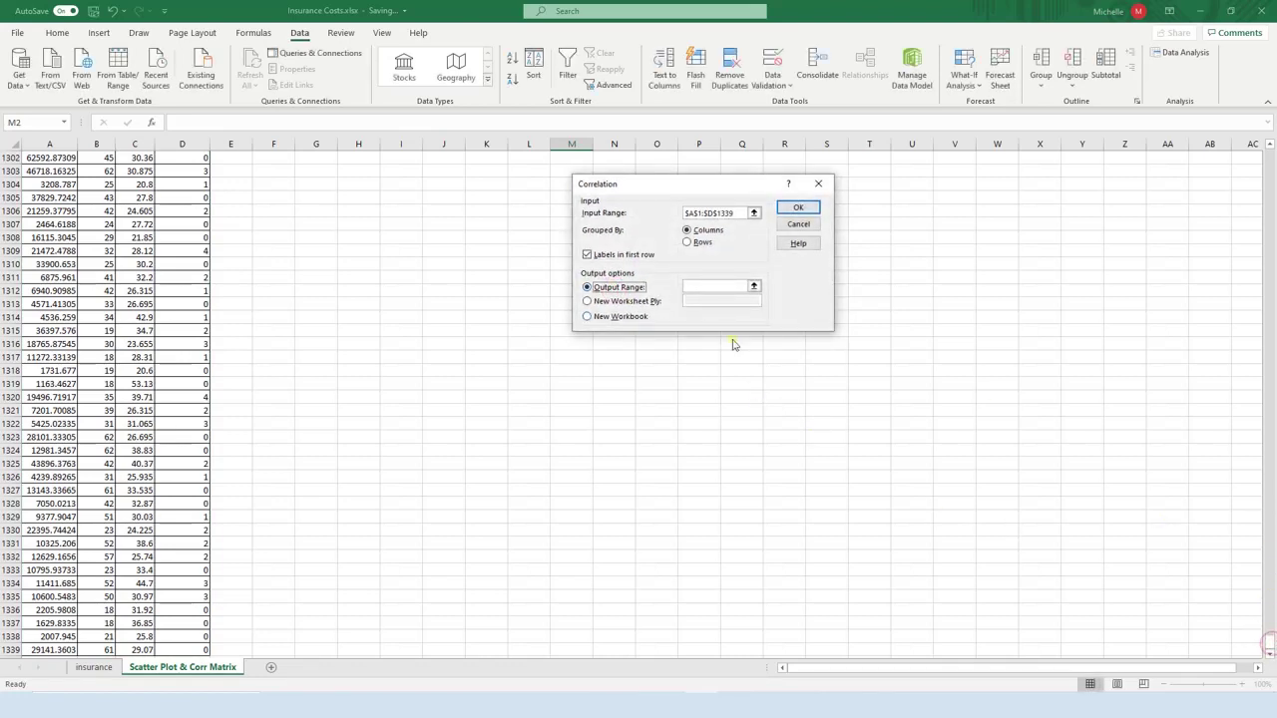
left_click(708, 287)
left_click_drag(1269, 644, 1260, 133)
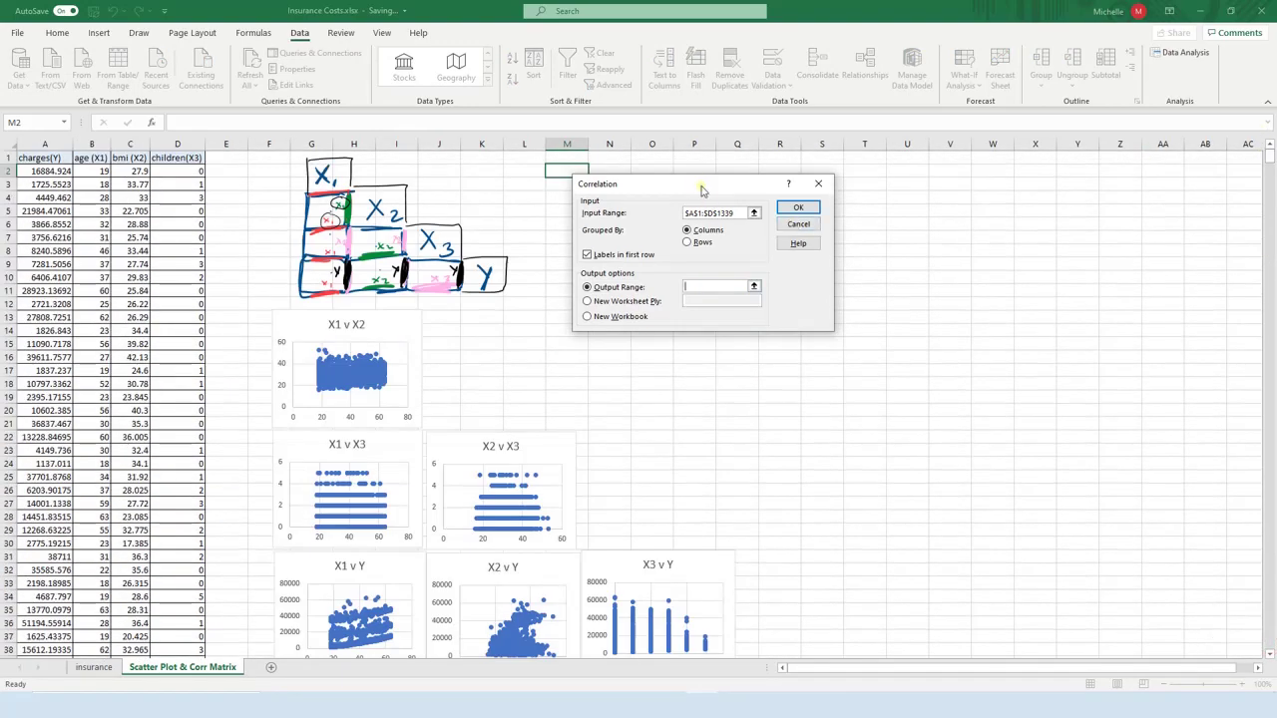
left_click_drag(695, 181, 599, 376)
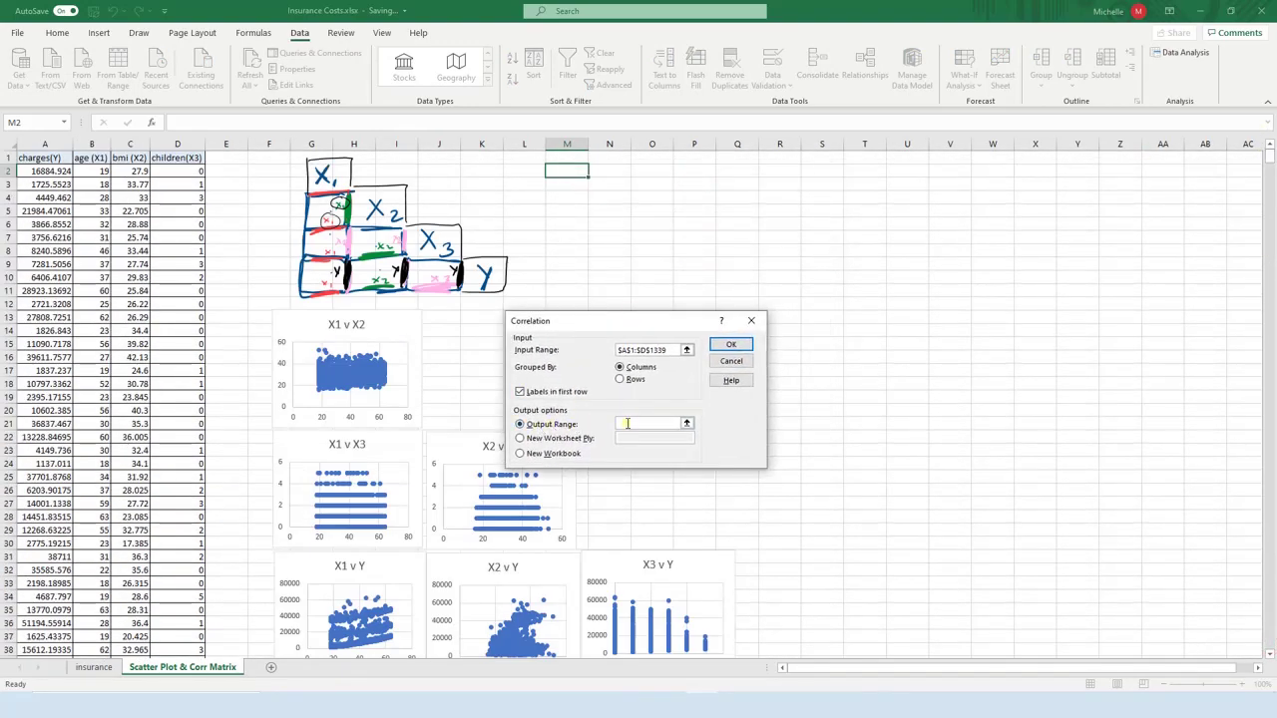
left_click(626, 423)
left_click(582, 172)
left_click(727, 346)
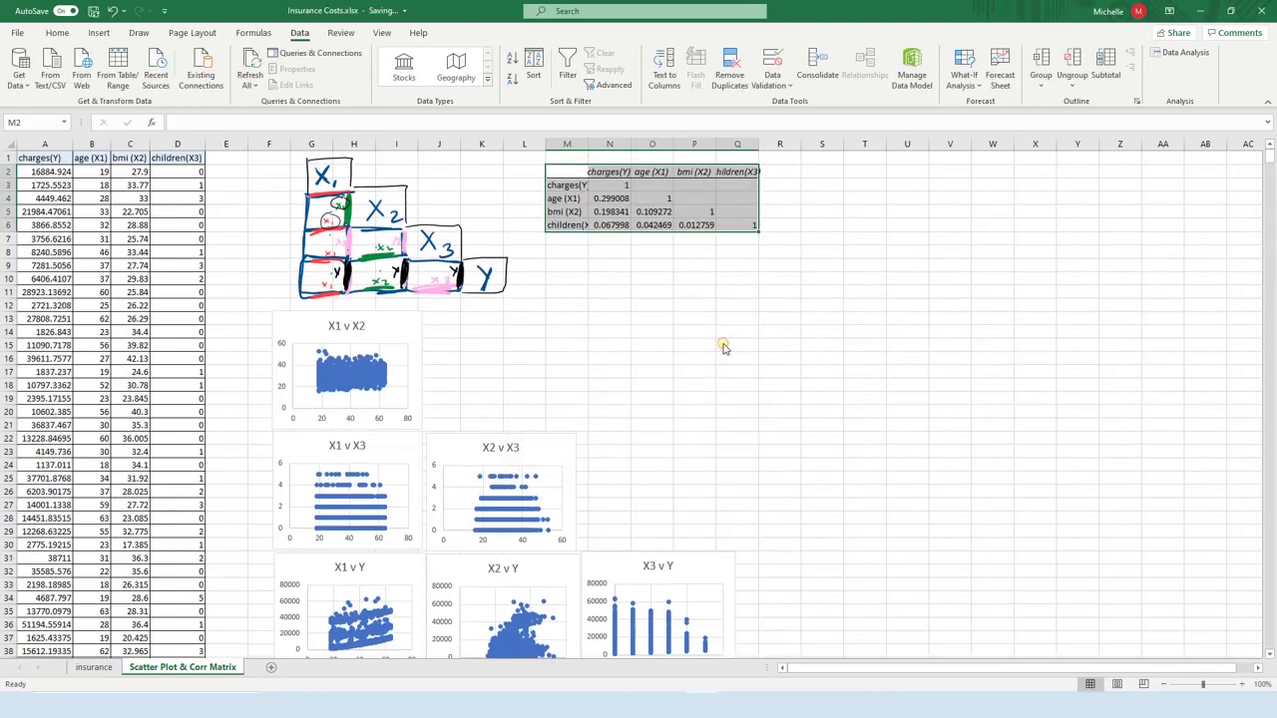
Step: Autofit columns M, Q and N to the labels and values of the correlation matrix
left_click(680, 250)
double_click(588, 143)
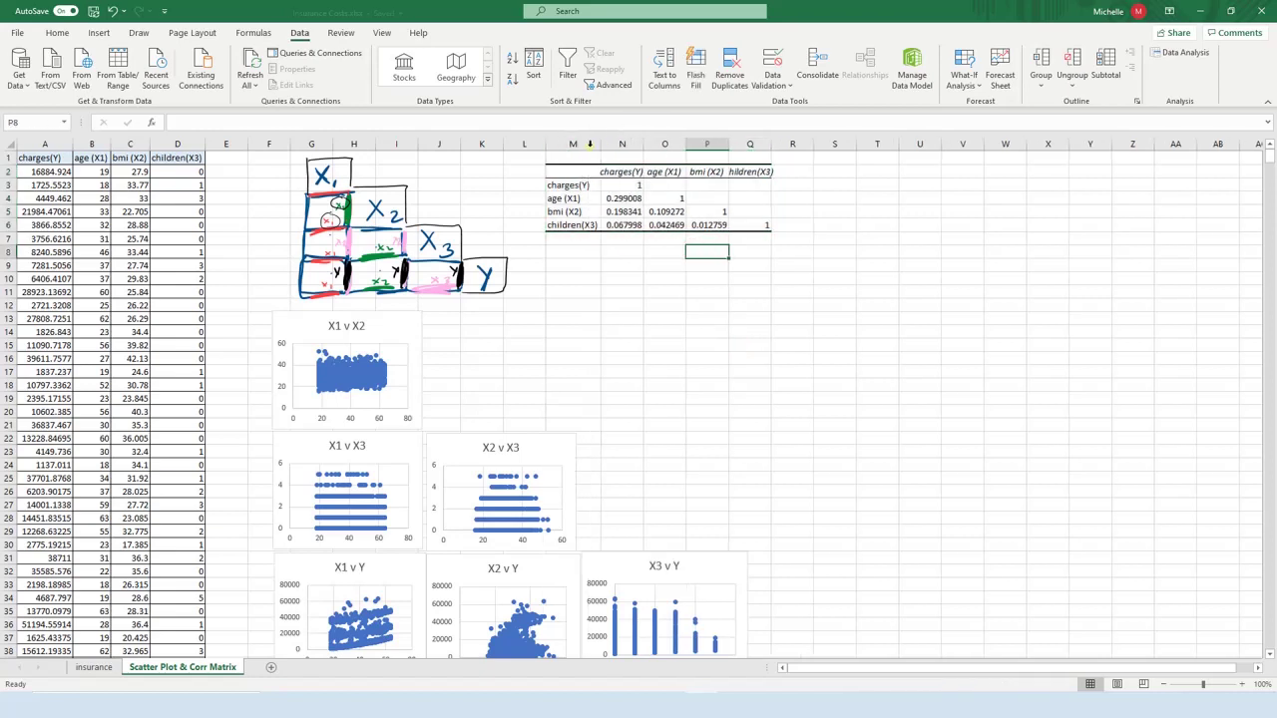
left_click_drag(580, 170, 760, 236)
double_click(771, 144)
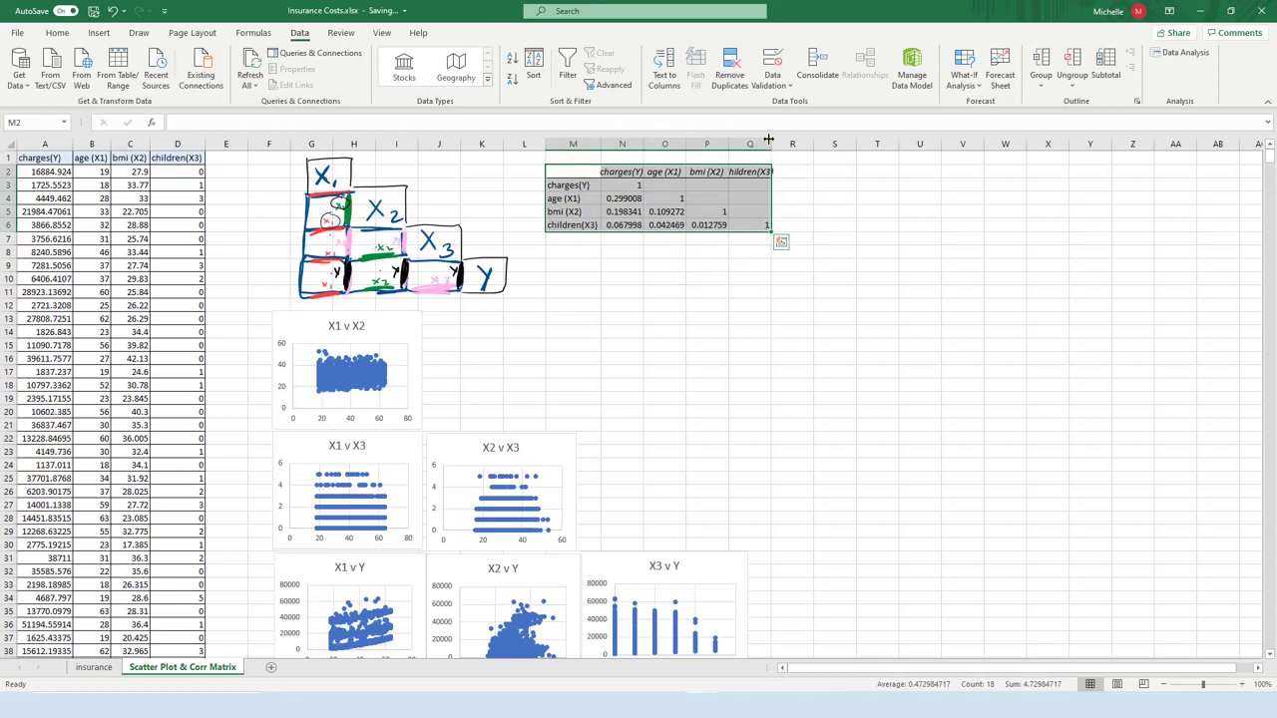
left_click(681, 304)
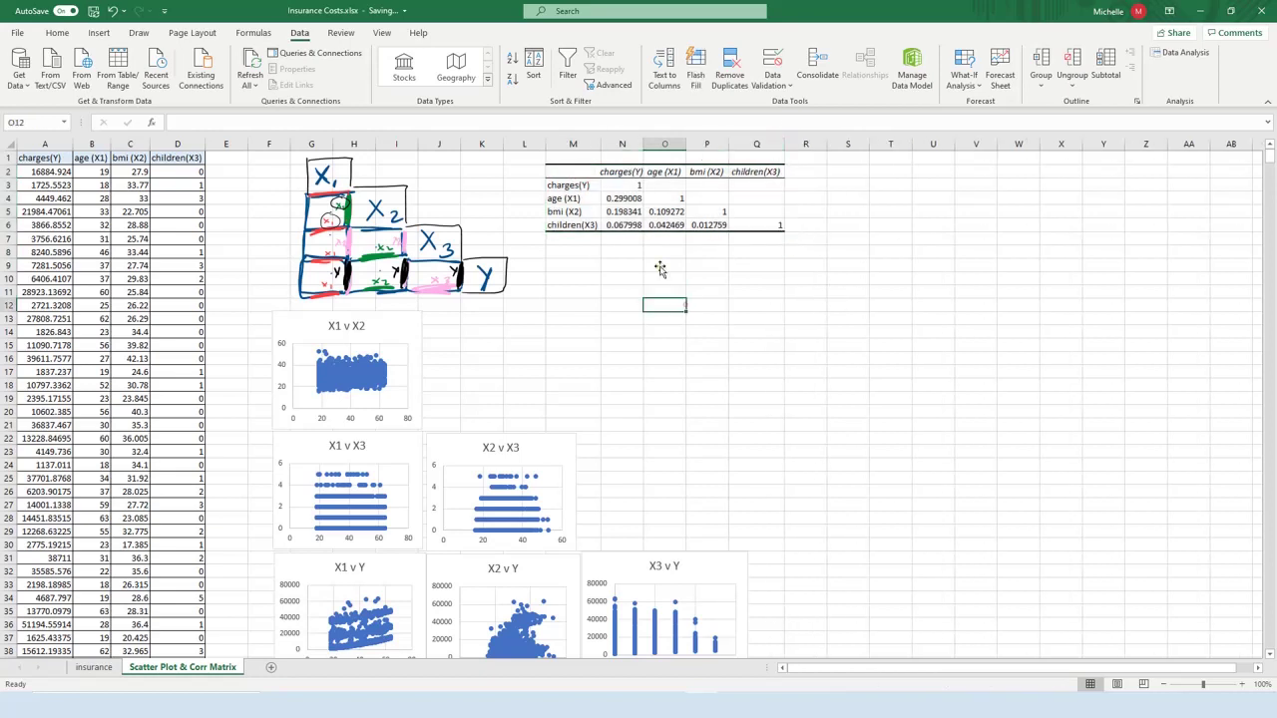
double_click(643, 143)
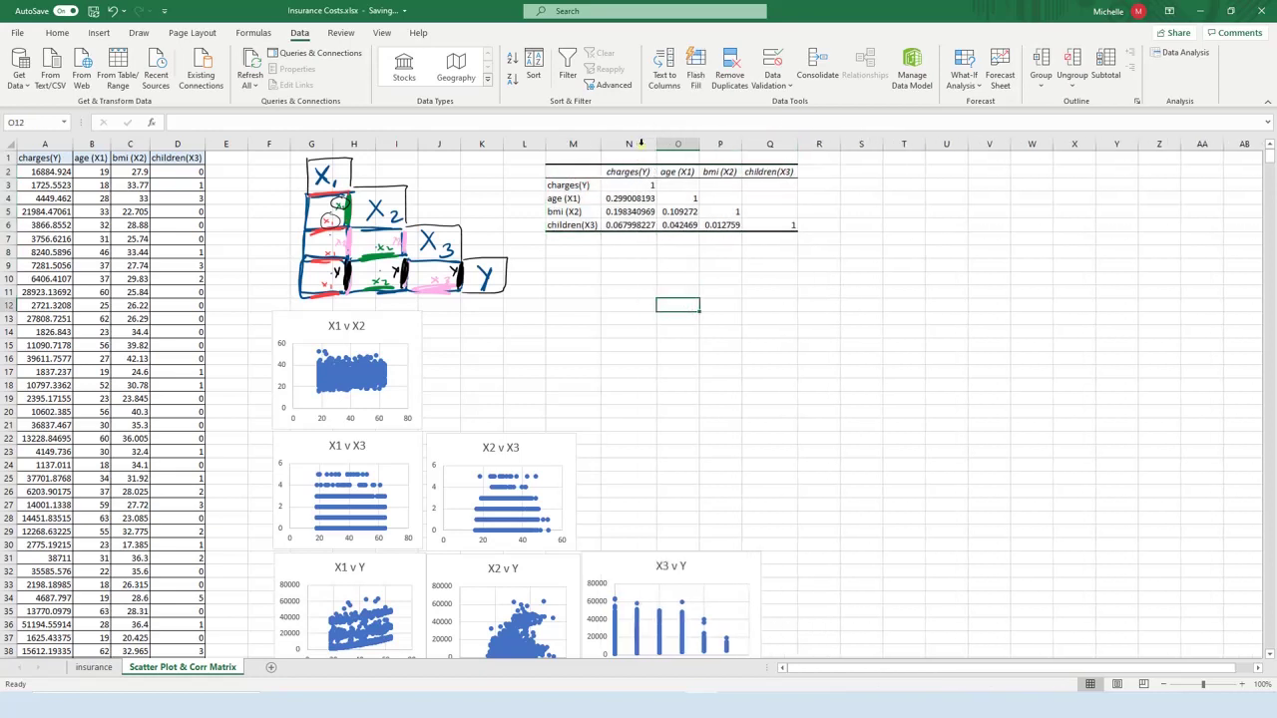
Step: Examine the correlation between age (X1) and charges (Y) in the matrix, checking its row and column labels
left_click(630, 200)
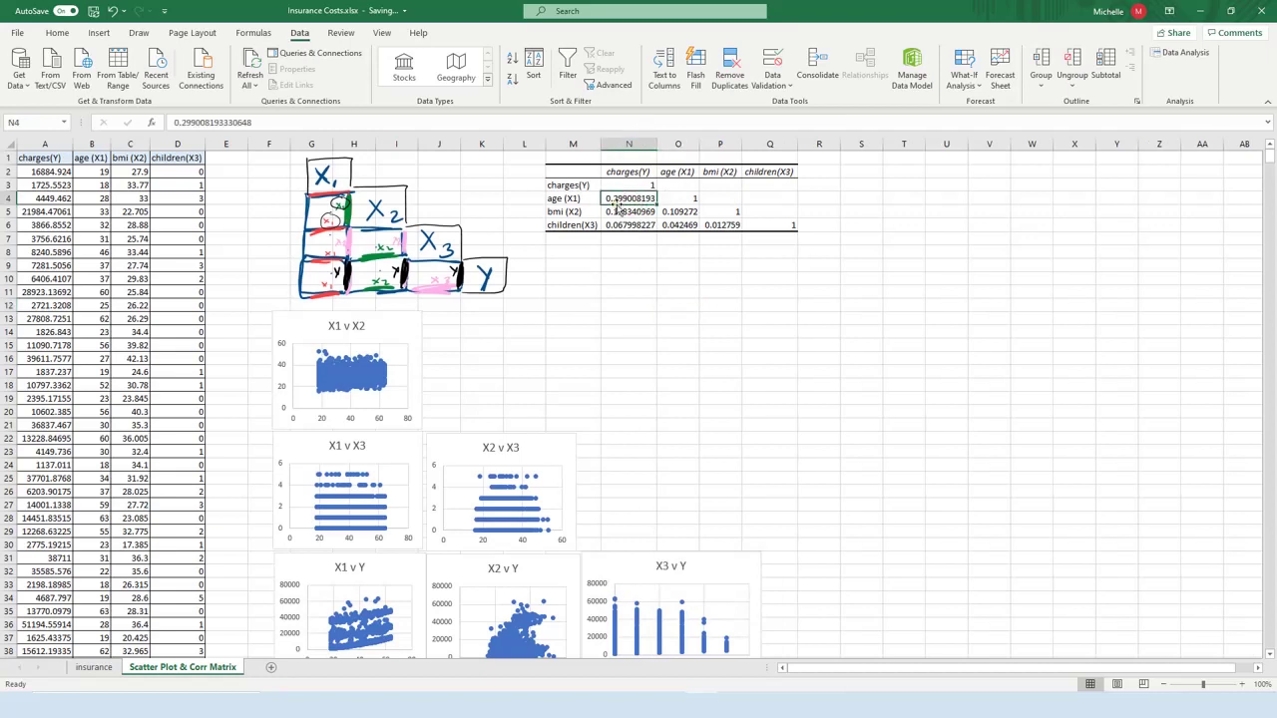
left_click(564, 207)
left_click(564, 199)
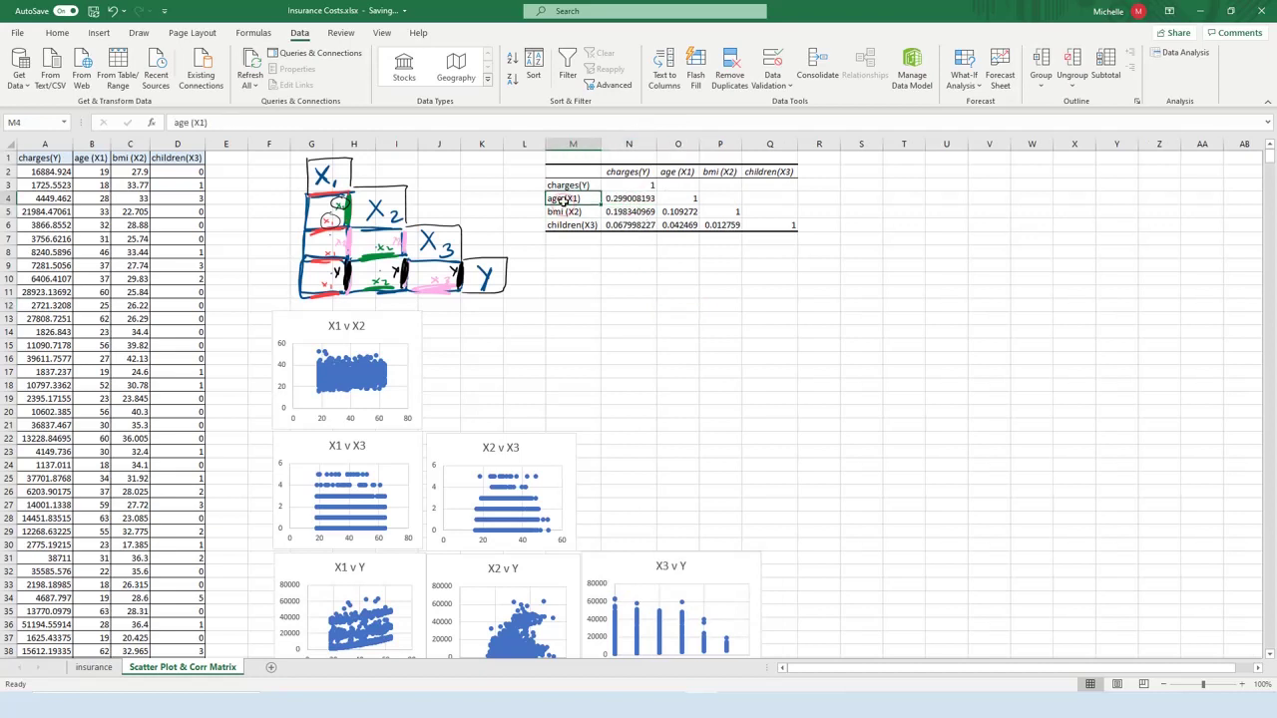
left_click(645, 171)
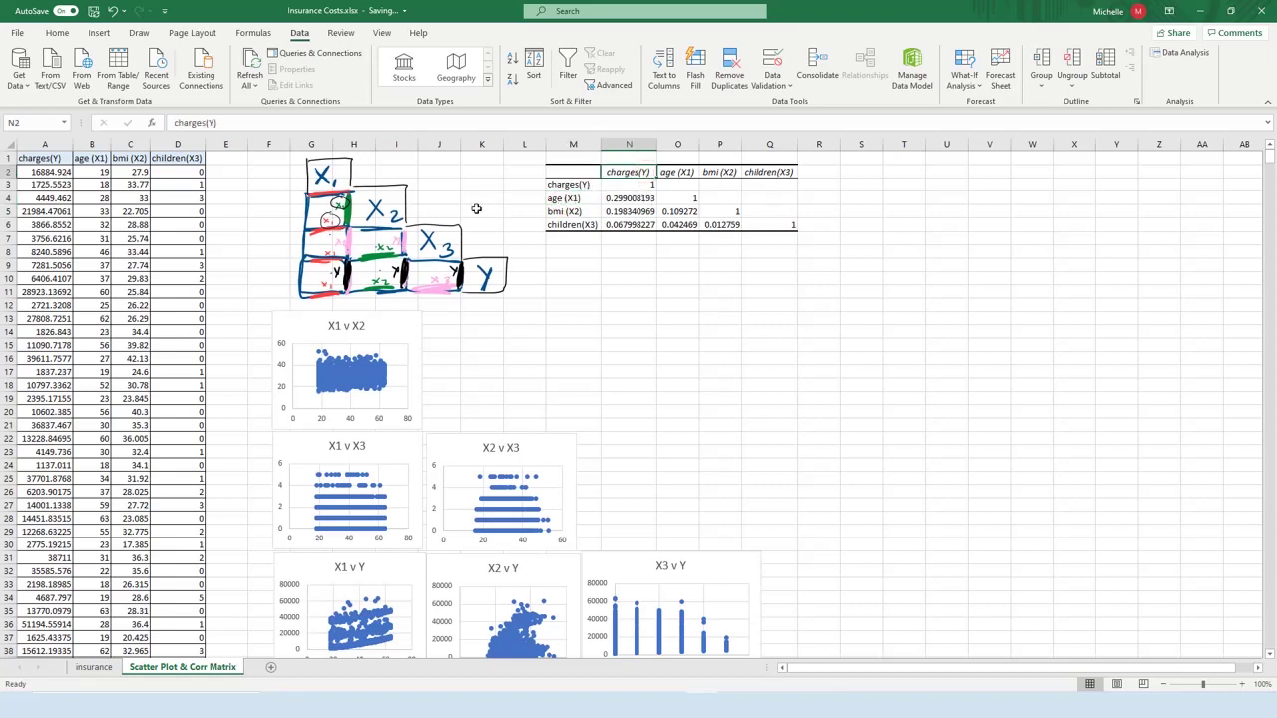
Step: Examine how age (X1), bmi (X2) and children (X3) each correlate with charges (Y) in the matrix, matching values to their row and column labels
left_click(621, 198)
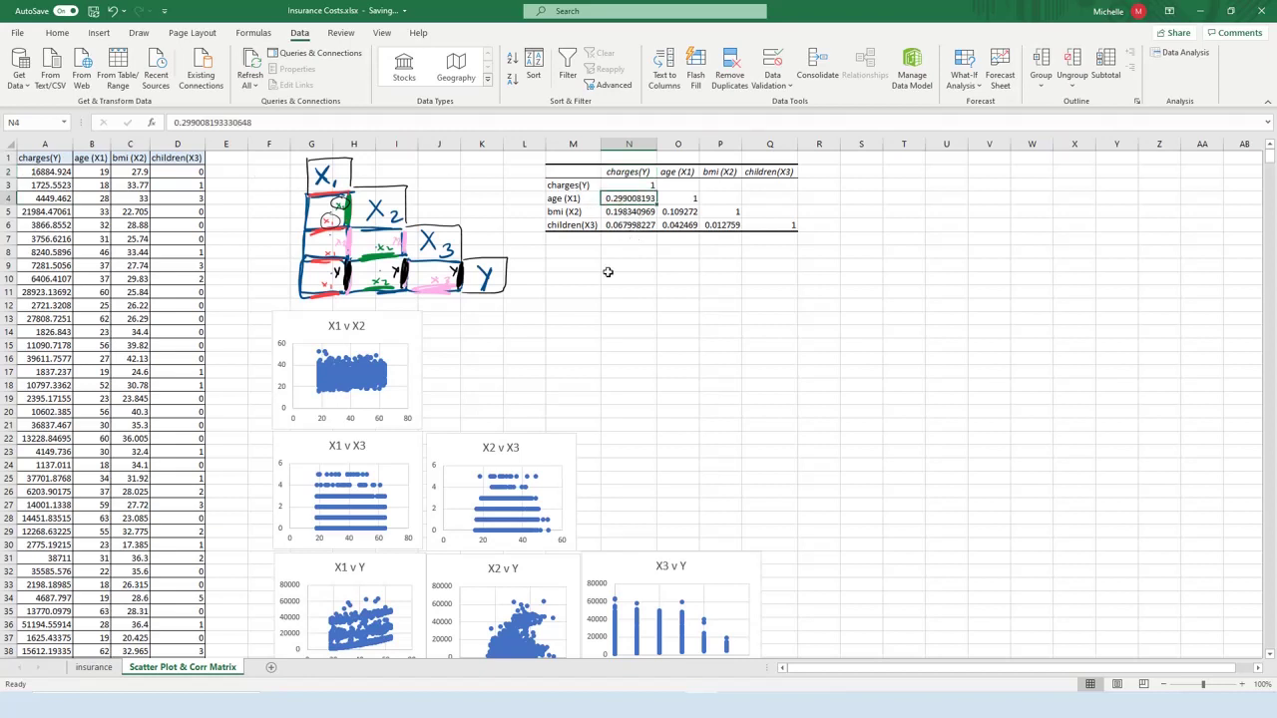
left_click(632, 212)
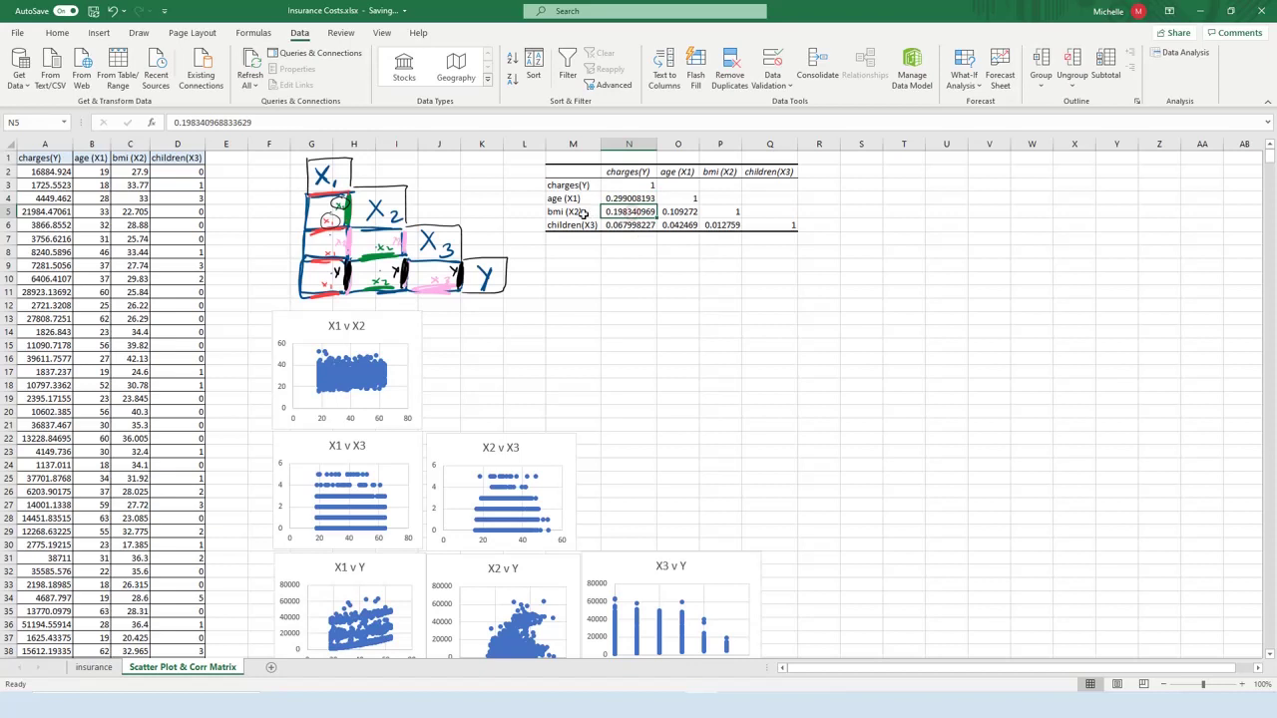
left_click(585, 213)
left_click(640, 212)
left_click(632, 175)
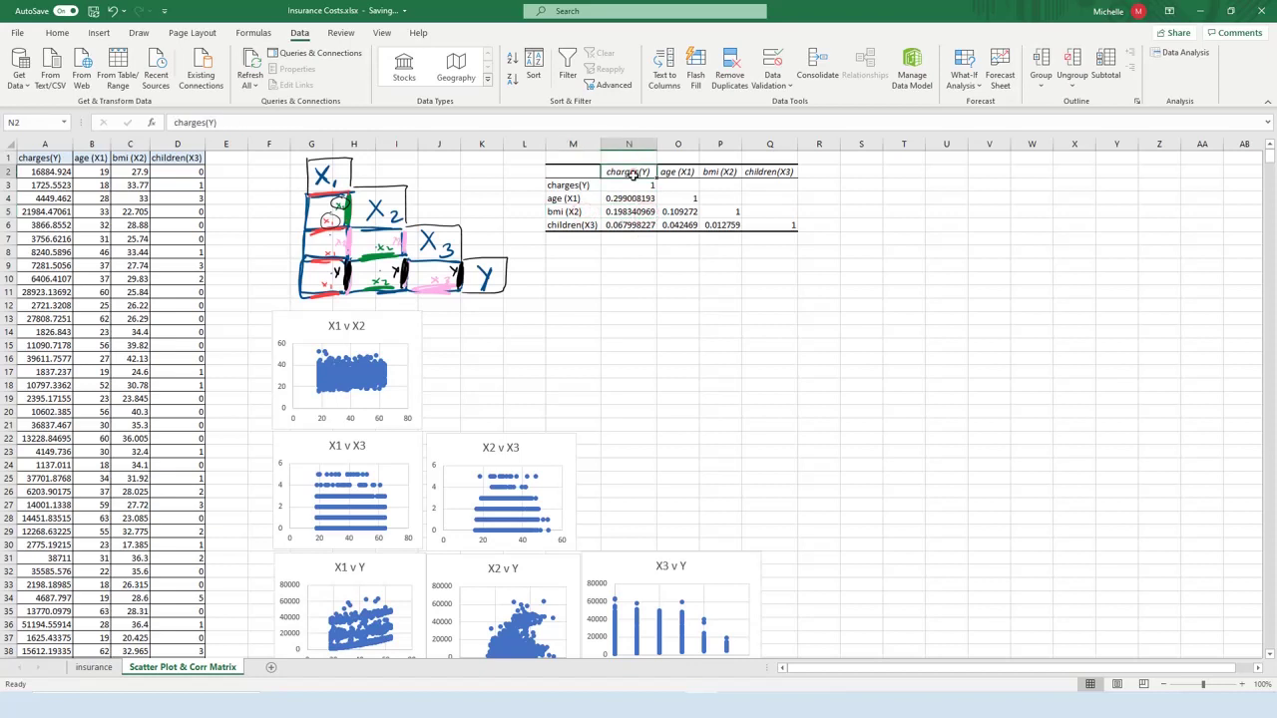
left_click(635, 214)
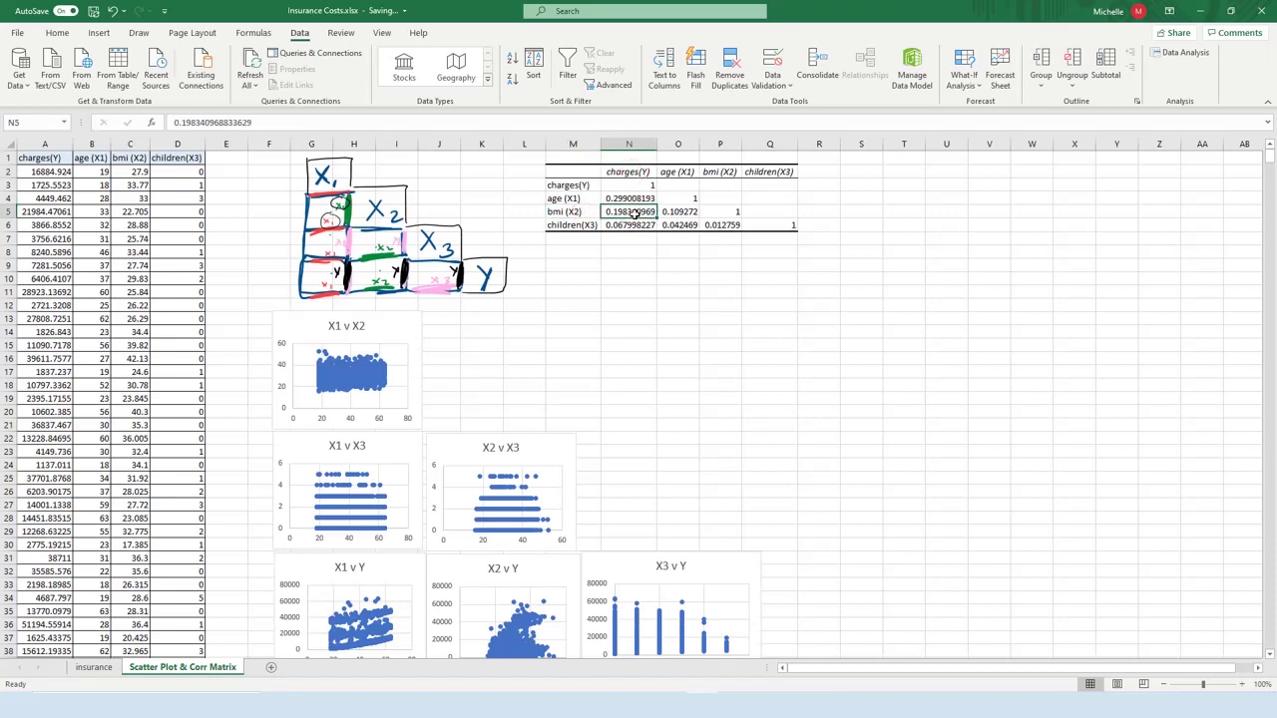
left_click(584, 228)
left_click(630, 177)
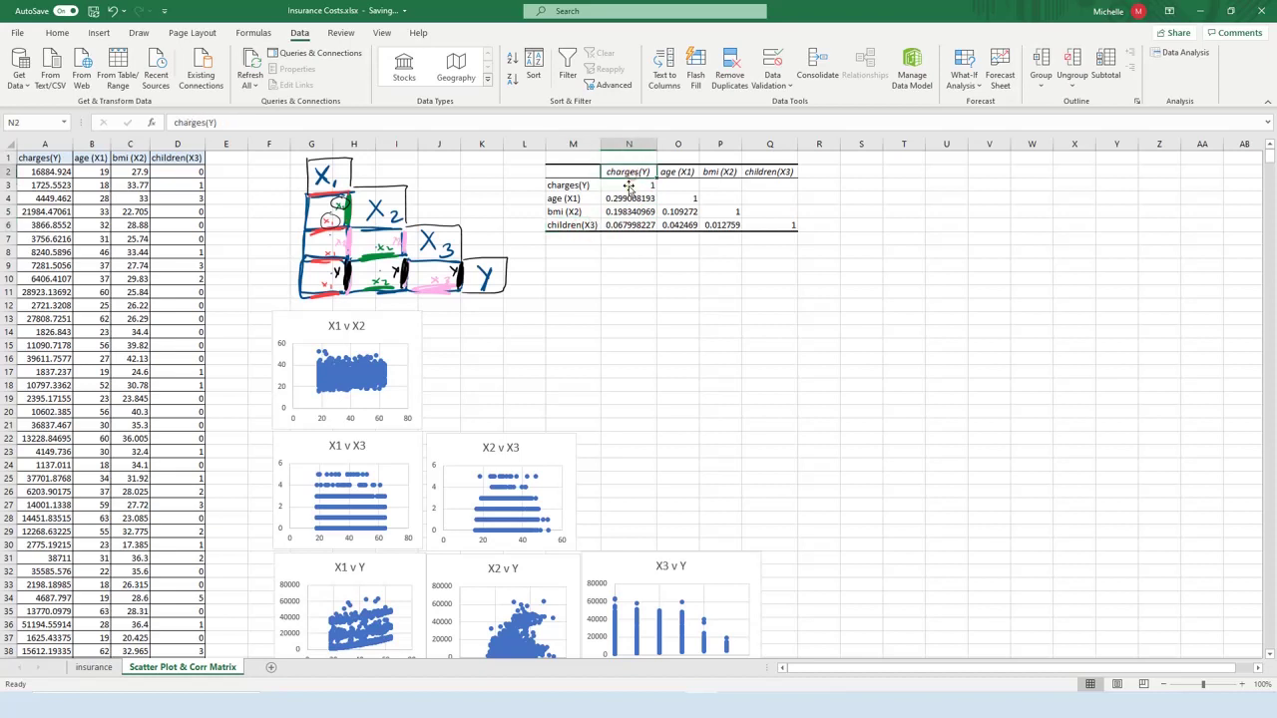
left_click(633, 224)
left_click(575, 230)
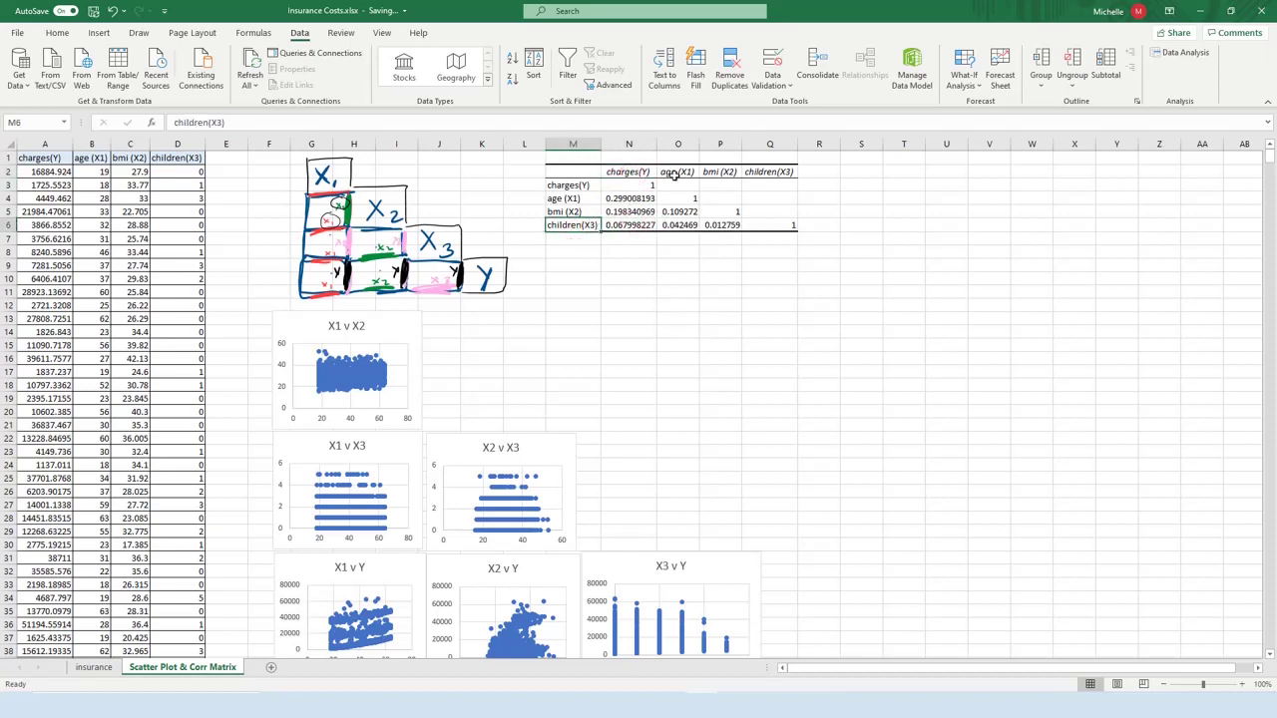
Step: Examine the correlations among the independent variables age (X1), bmi (X2) and children (X3), starting with bmi against age
left_click(686, 212)
left_click(569, 199)
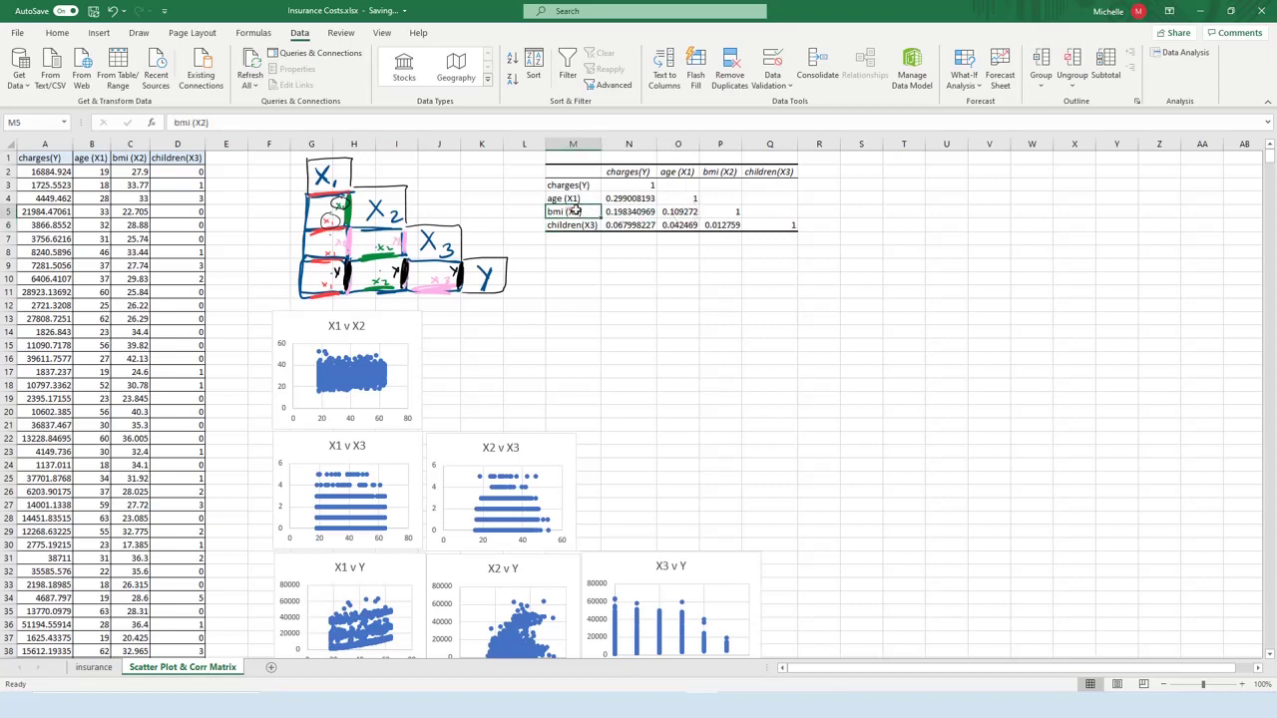
left_click(685, 175)
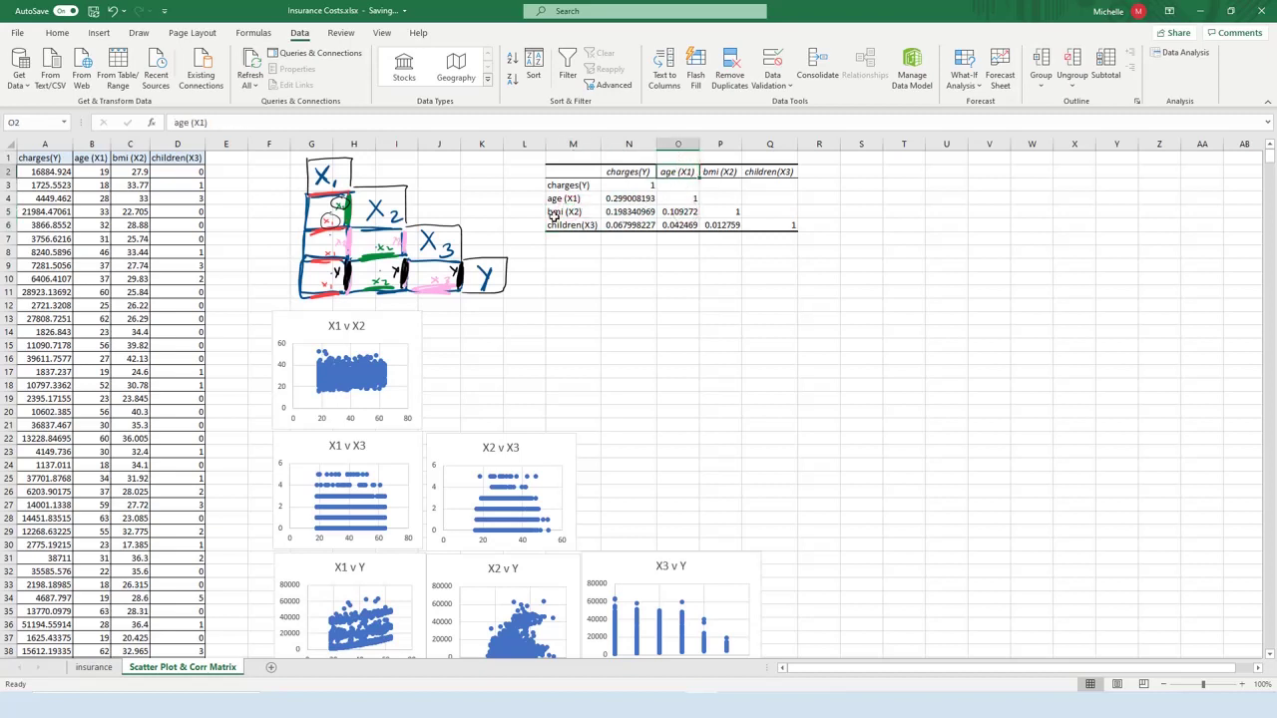
left_click(554, 214)
left_click(673, 213)
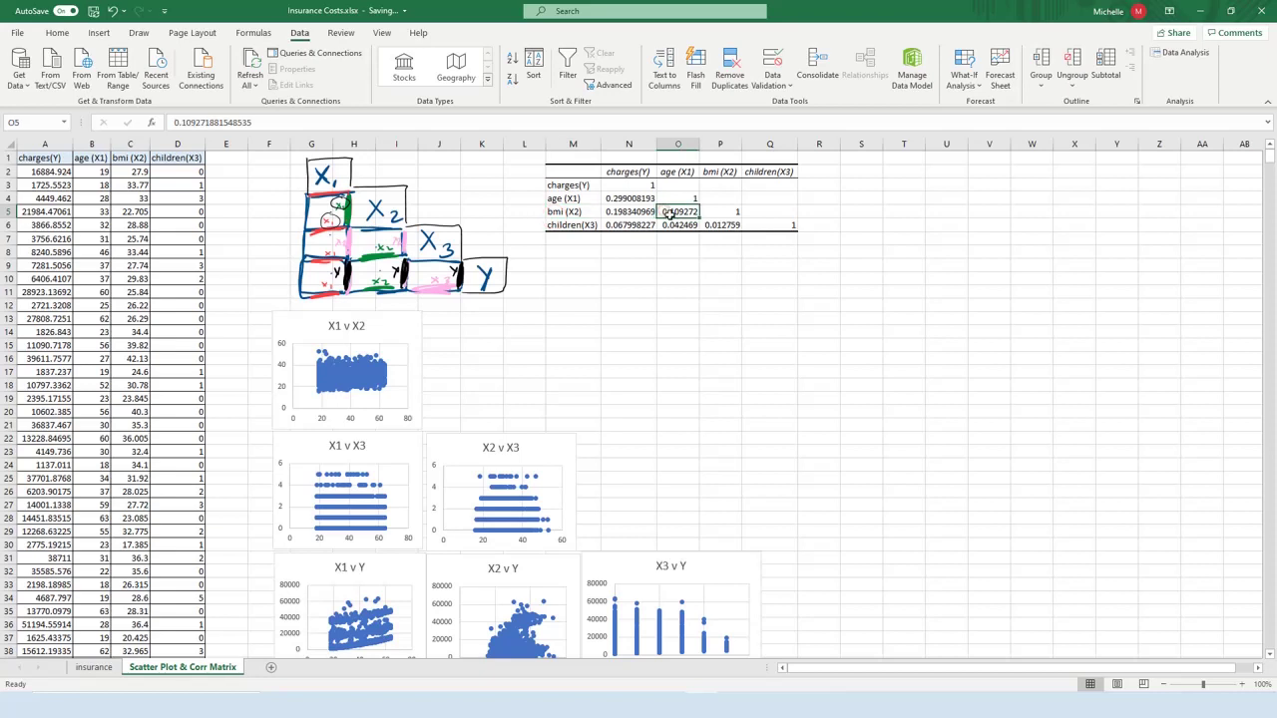
left_click_drag(672, 214, 710, 225)
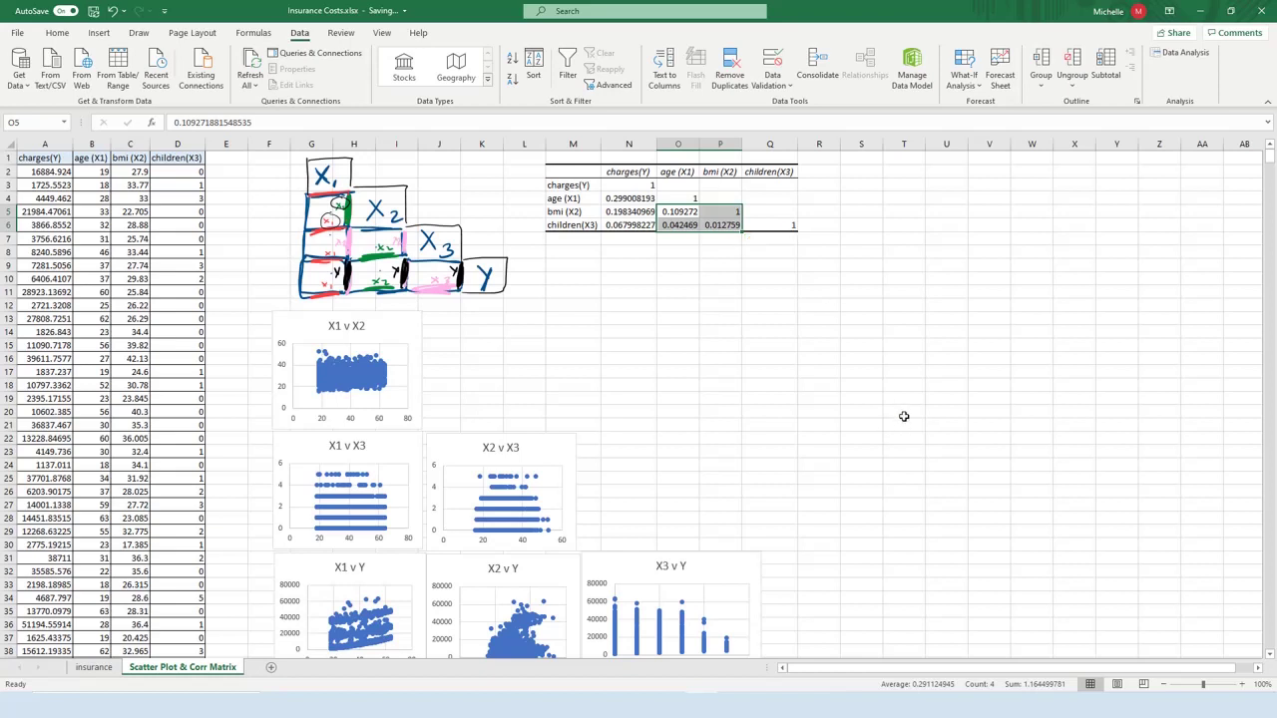
left_click(832, 372)
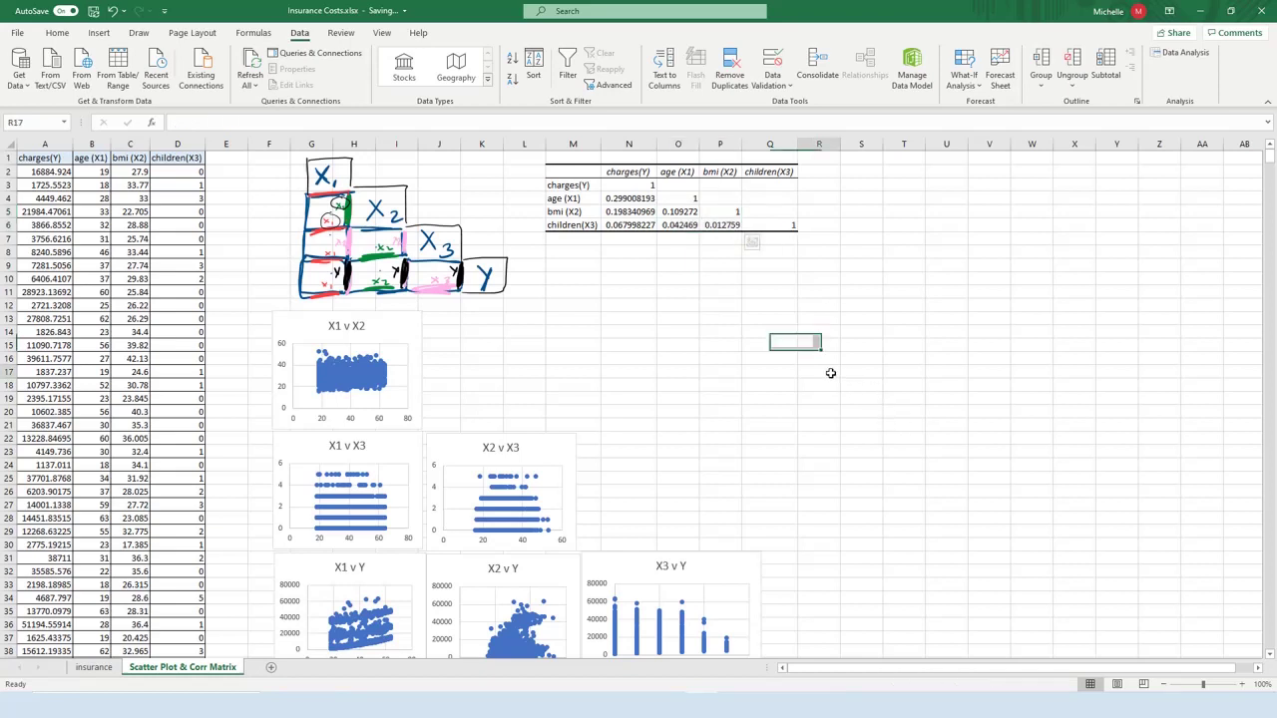
left_click(689, 211)
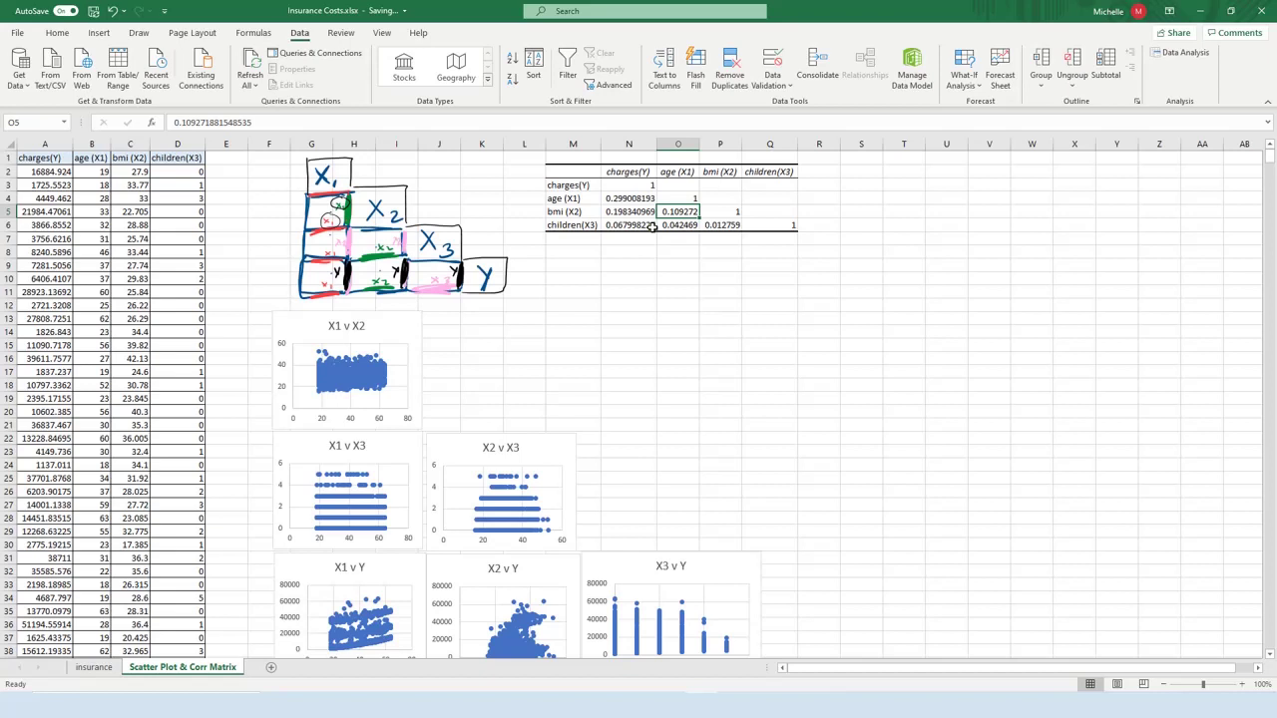
left_click(678, 172)
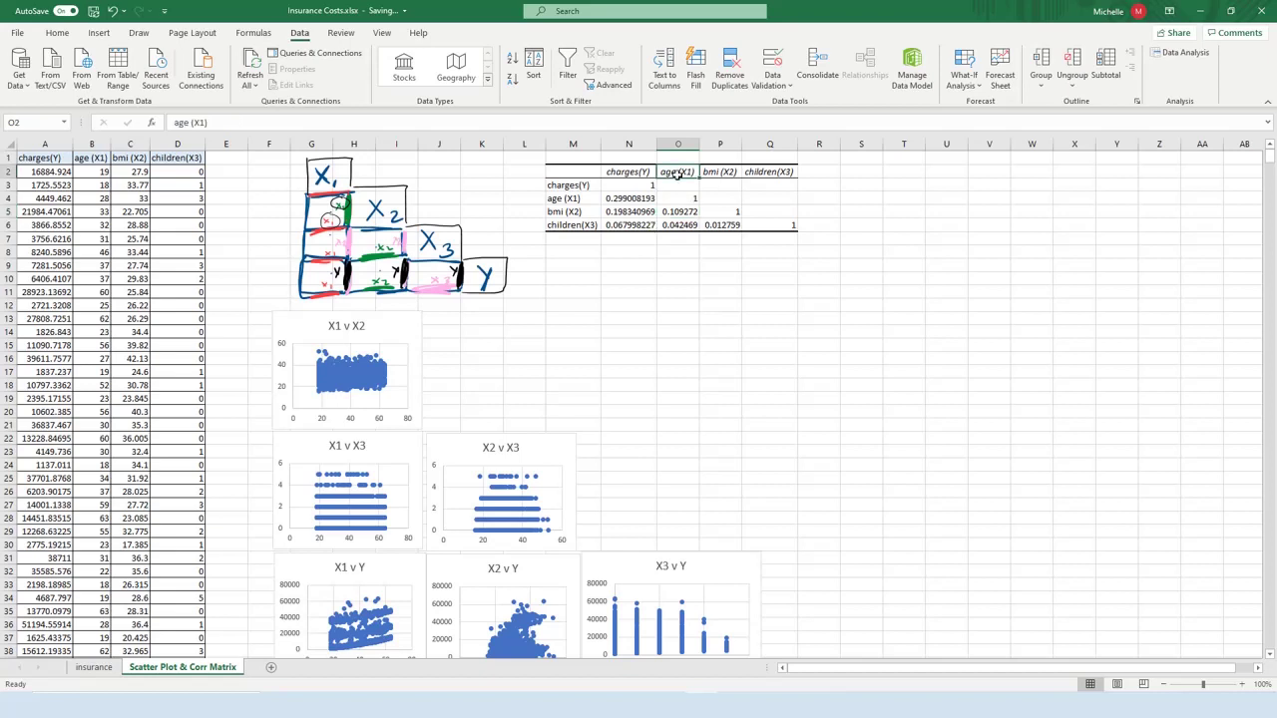
left_click_drag(675, 211, 722, 225)
left_click(749, 331)
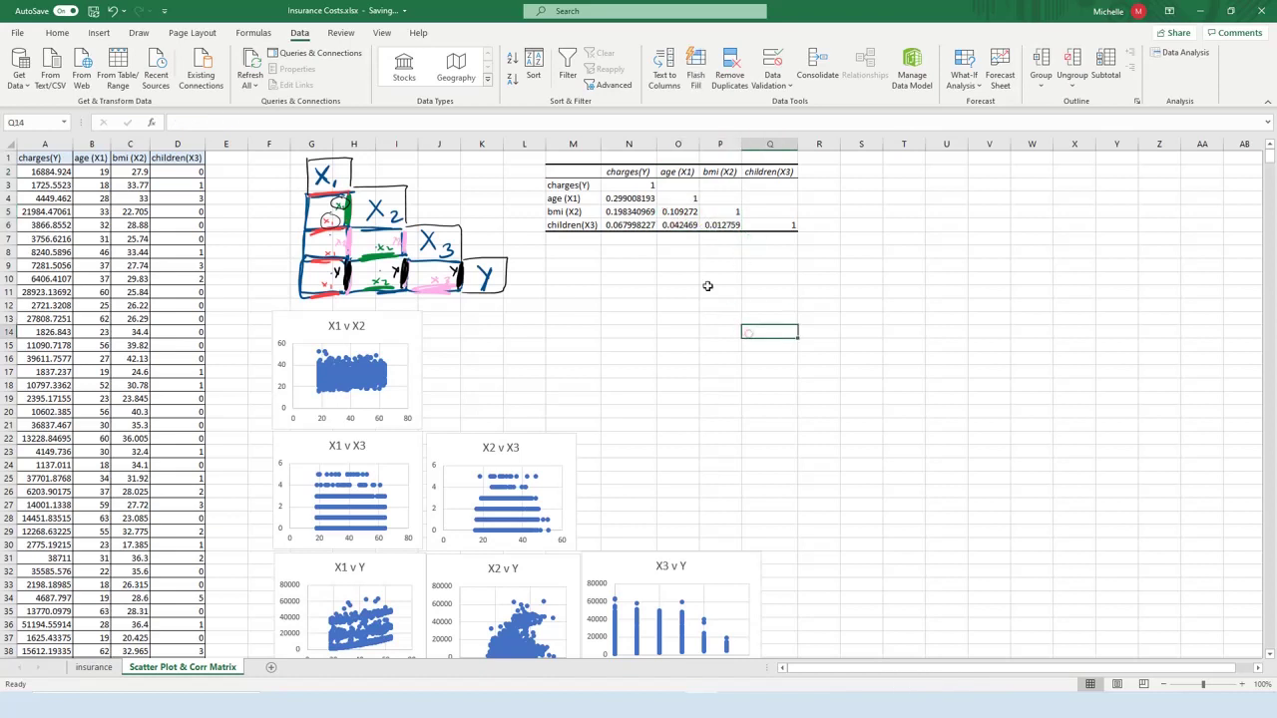
Step: Examine the diagonal entries of the correlation matrix, checking the row and column labels where charges (Y) is paired with itself
left_click(636, 183)
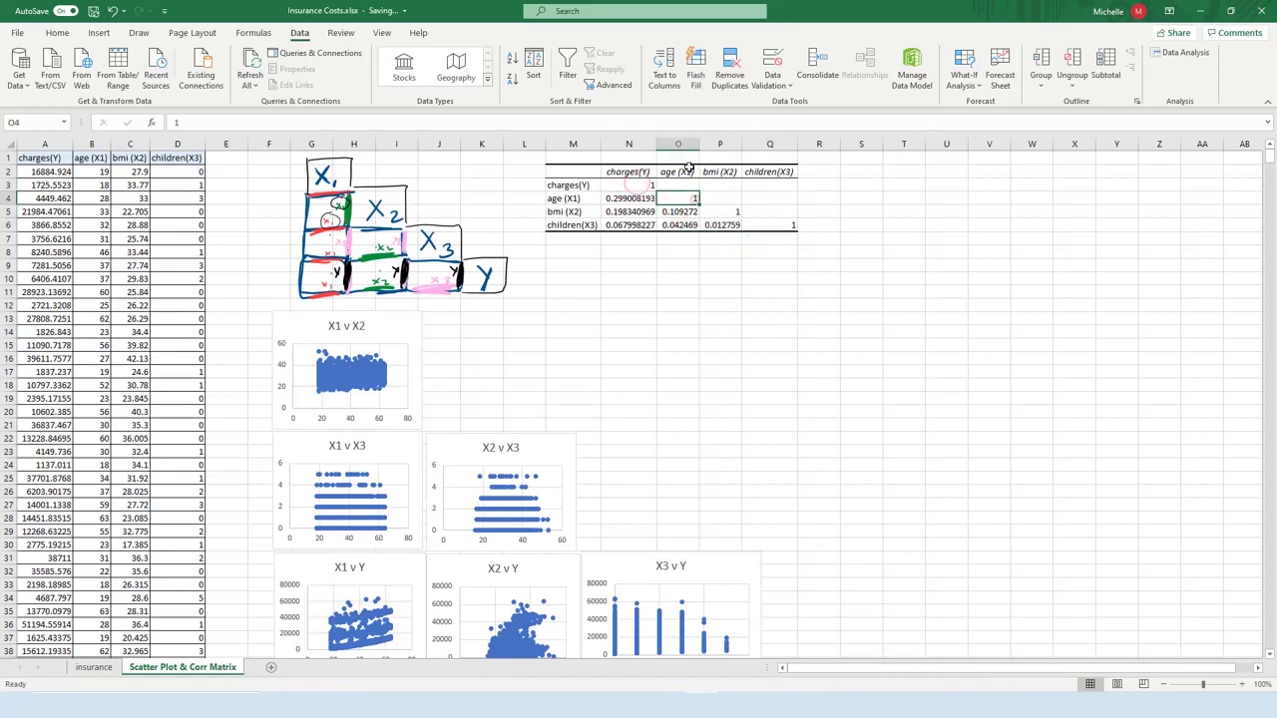
left_click(621, 174)
left_click(576, 185)
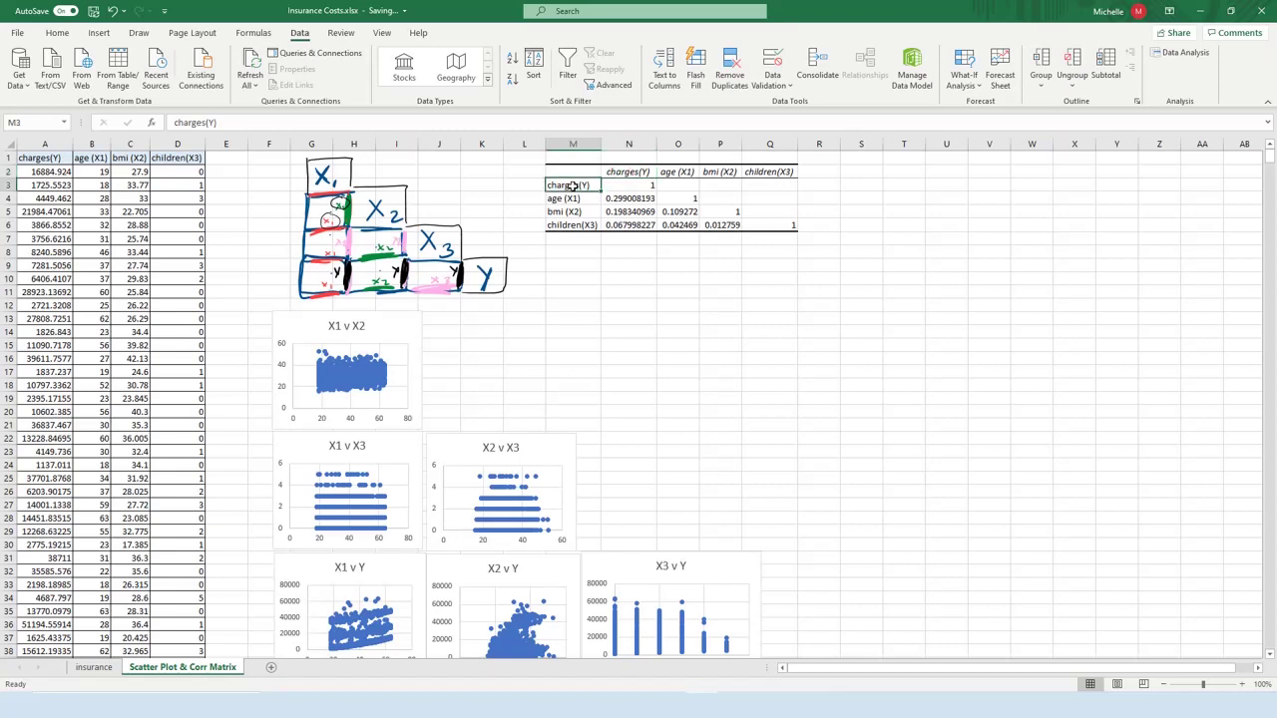
left_click(804, 409)
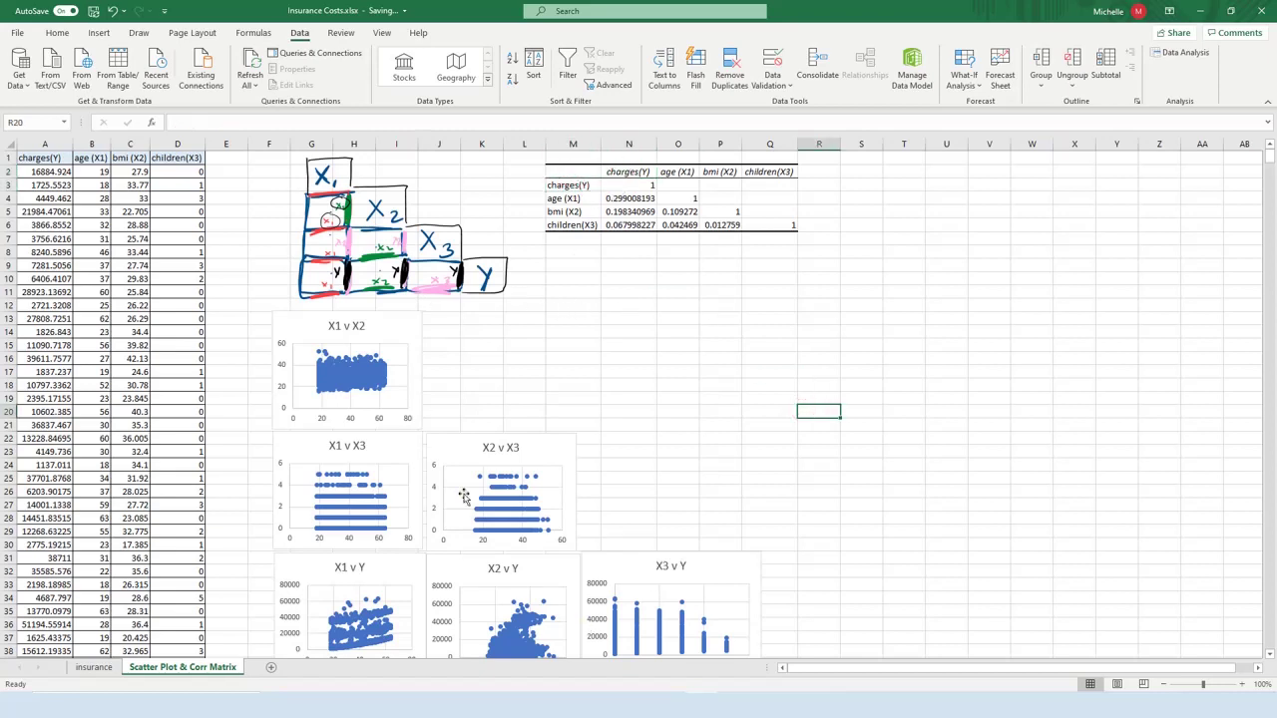